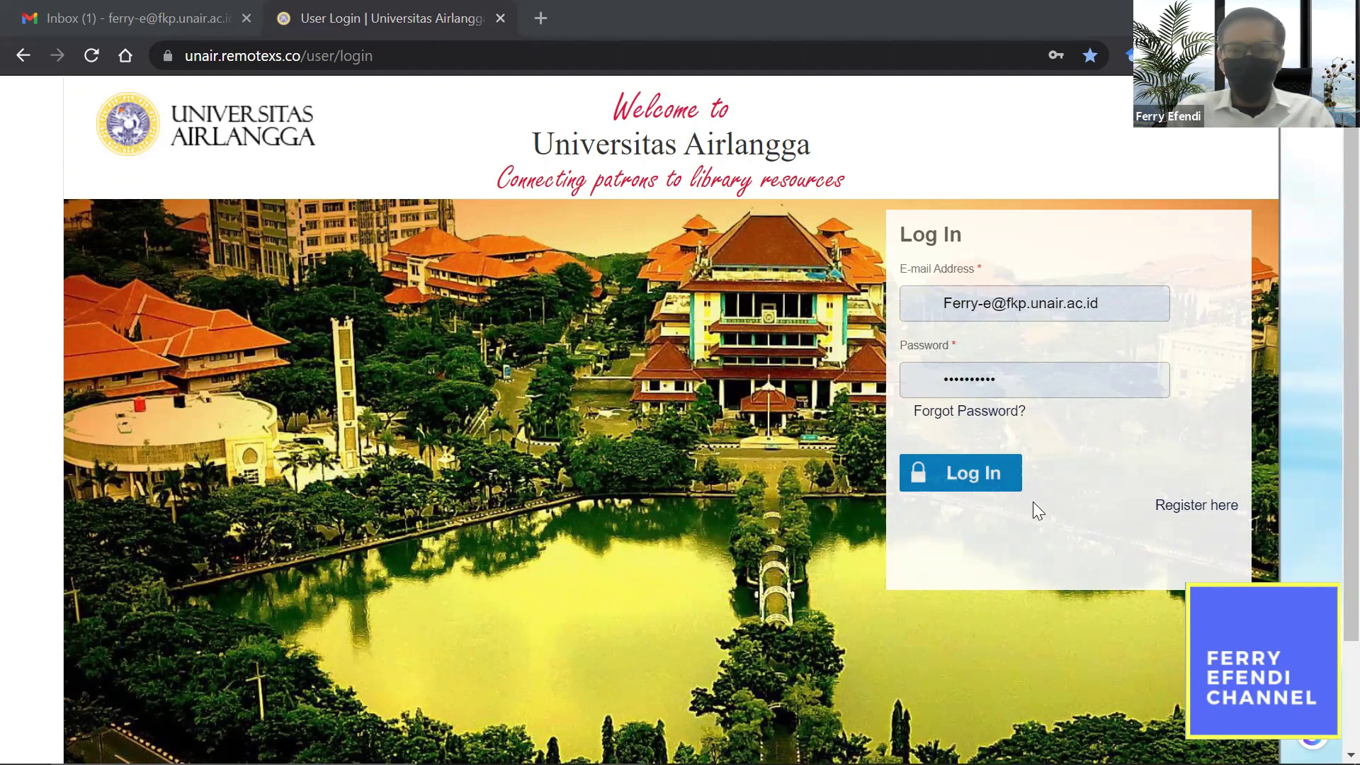
Open the account registration page from the login form in a separate tab and switch to it.
right_click(1194, 507)
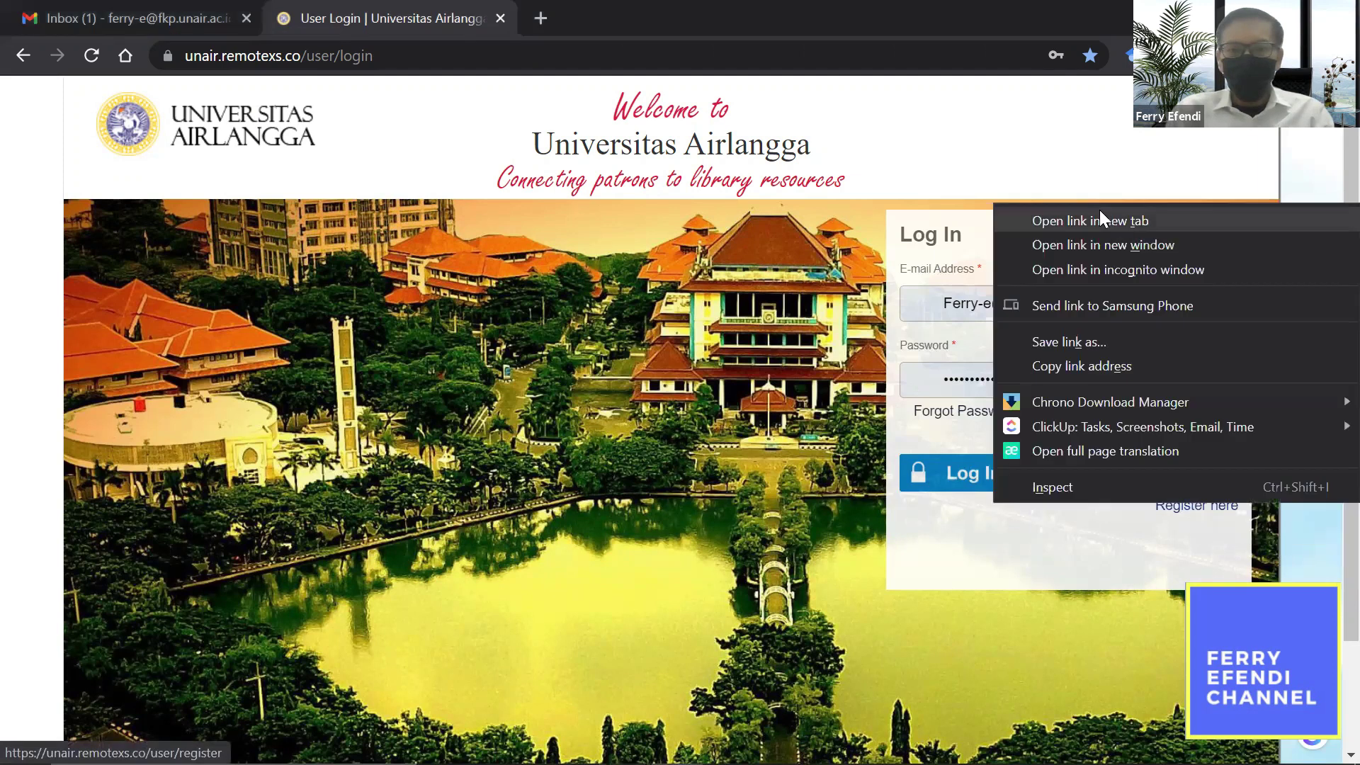
left_click(1090, 216)
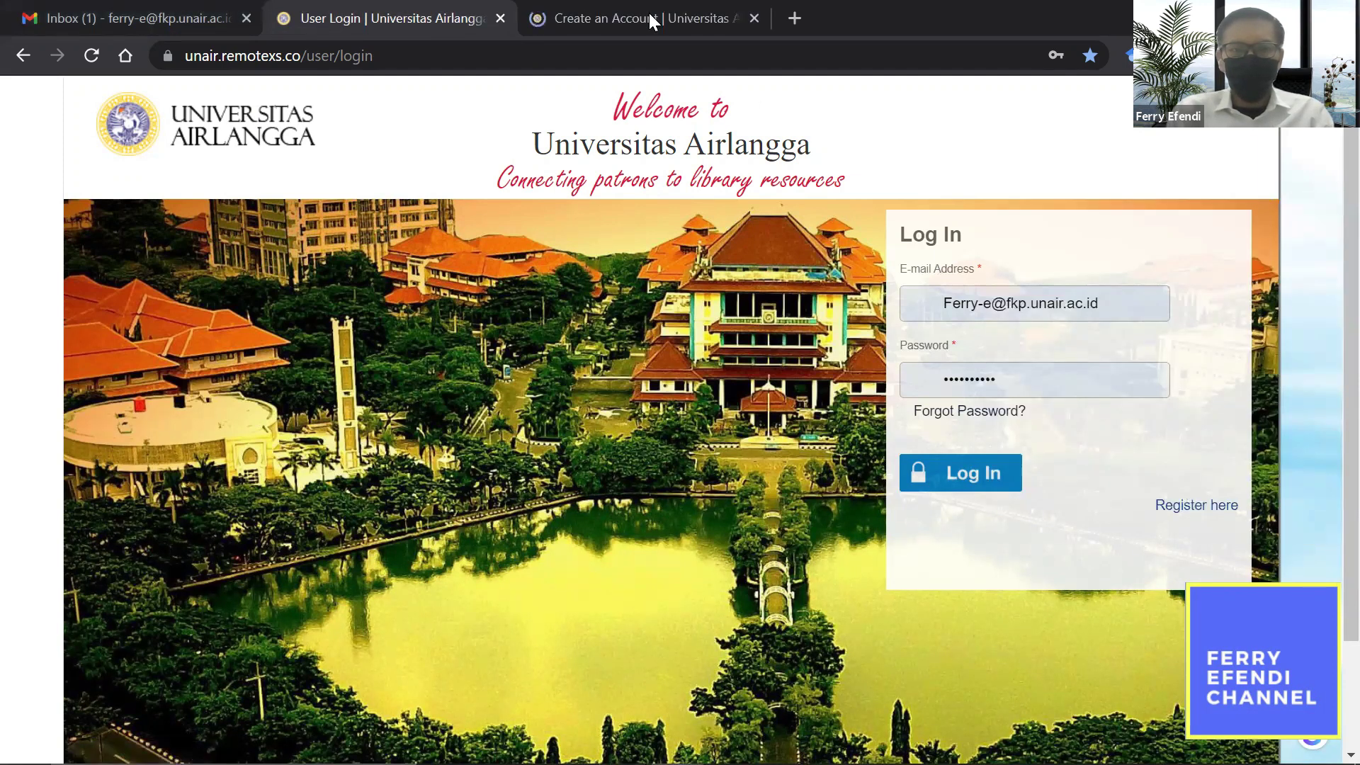
left_click(623, 12)
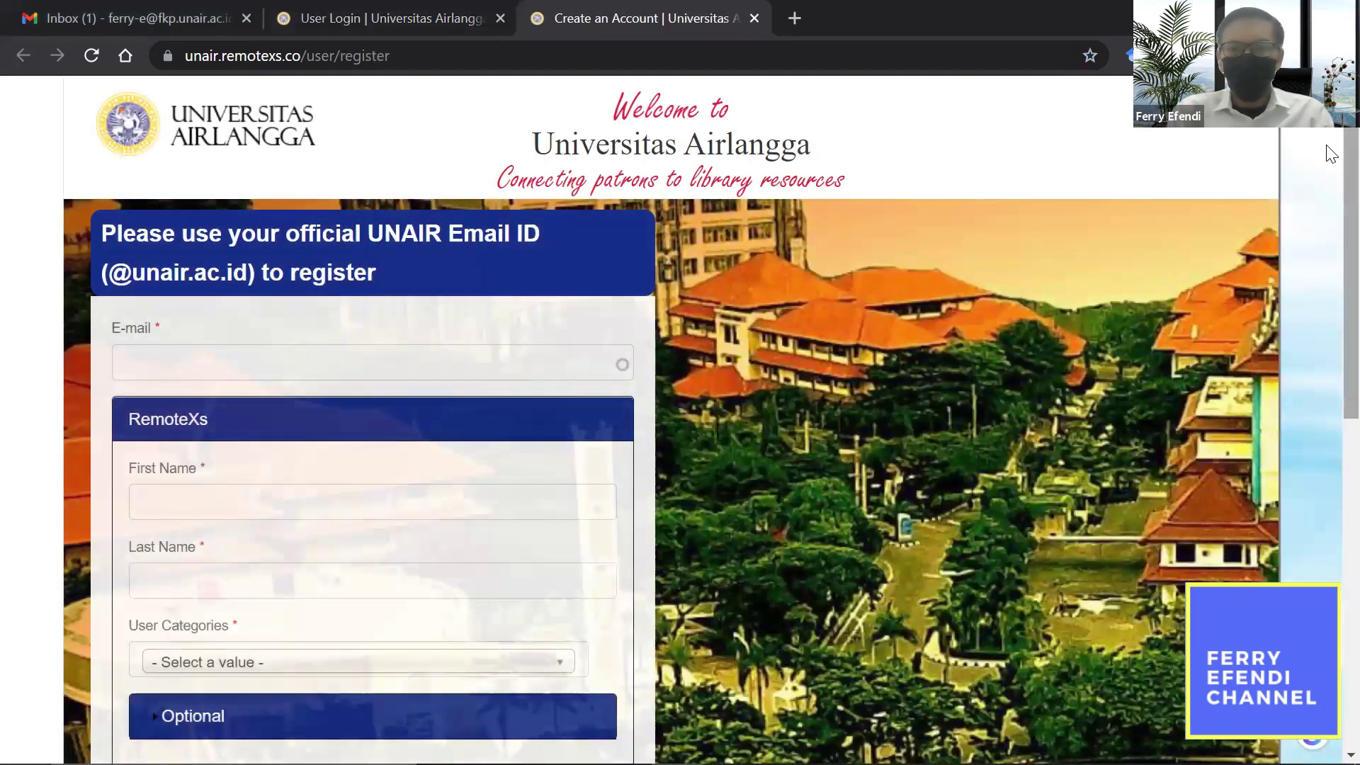
Review the registration form, including the name fields, User Categories choices, Terms and Conditions, CAPTCHA and account creation.
scroll(1330, 154, "down", 5)
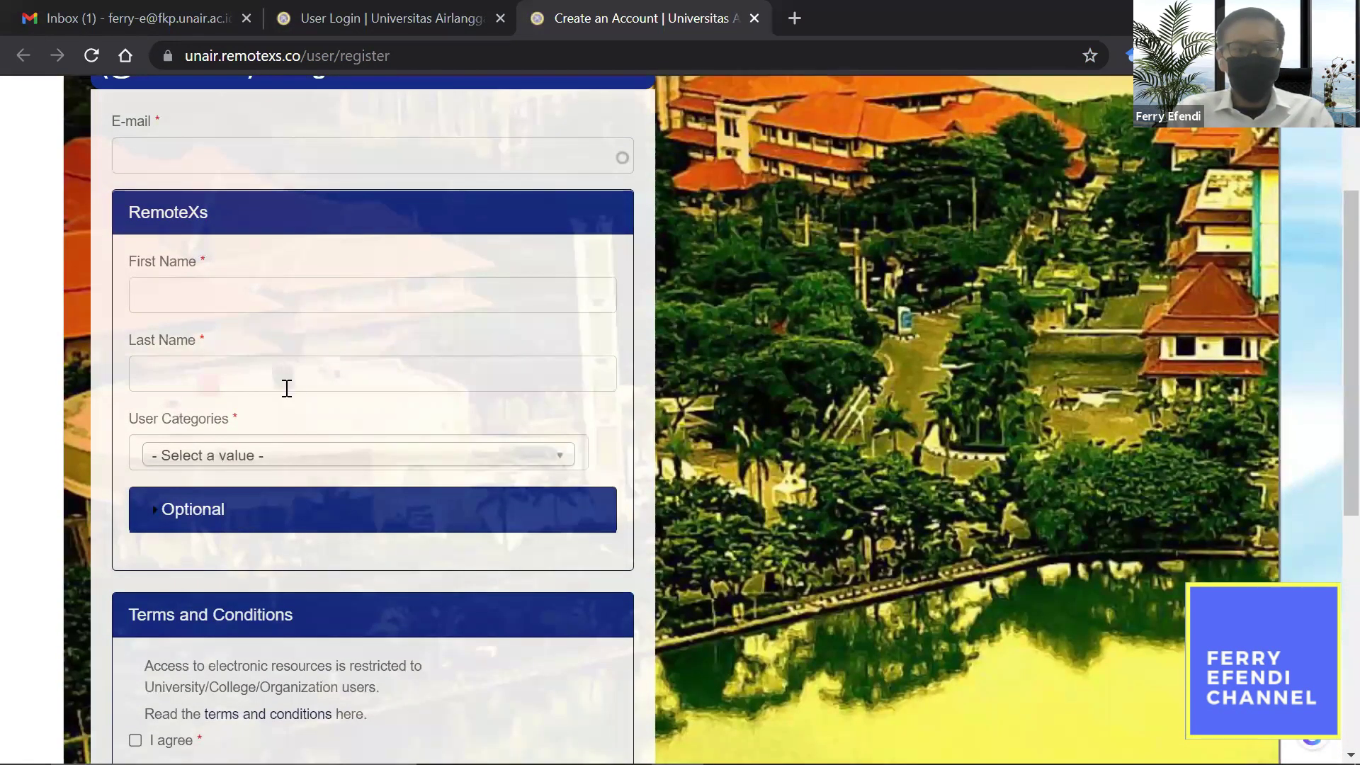
left_click(349, 465)
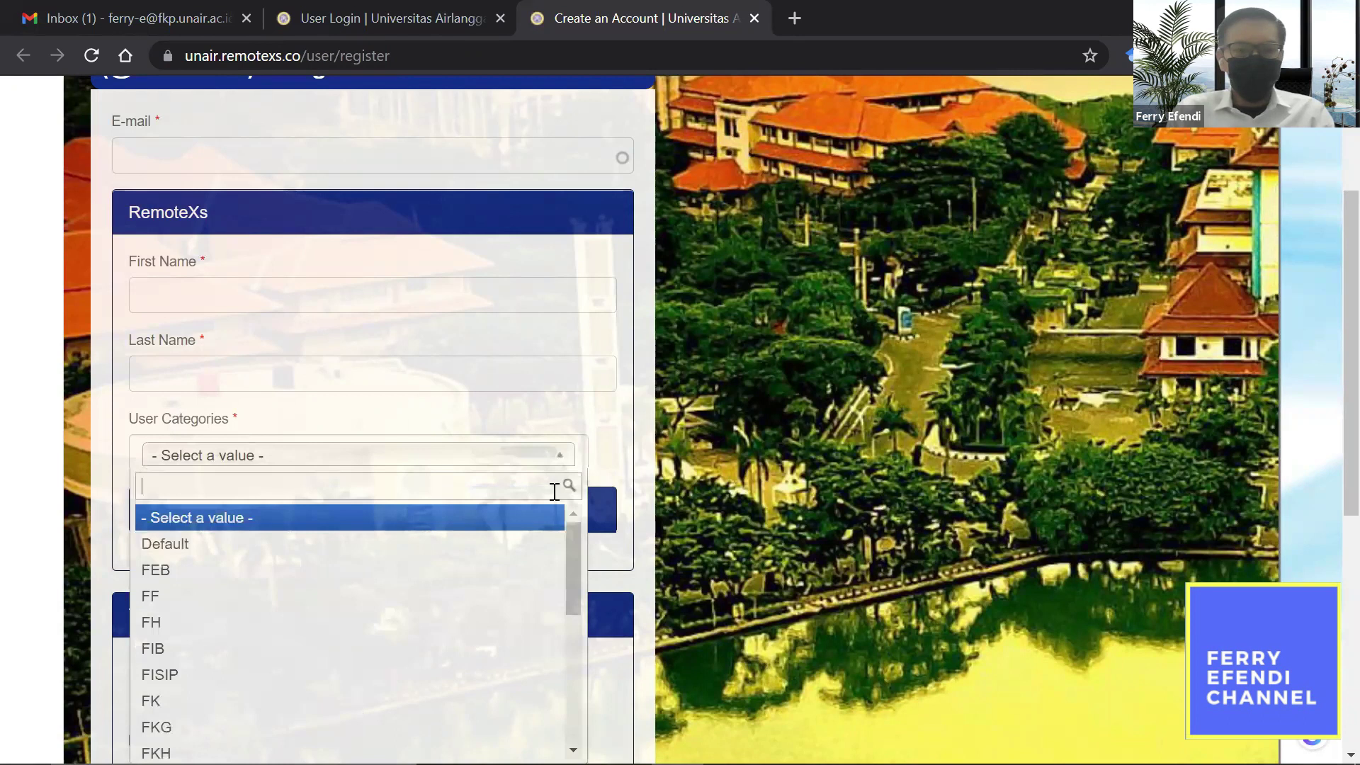
left_click_drag(572, 532, 596, 586)
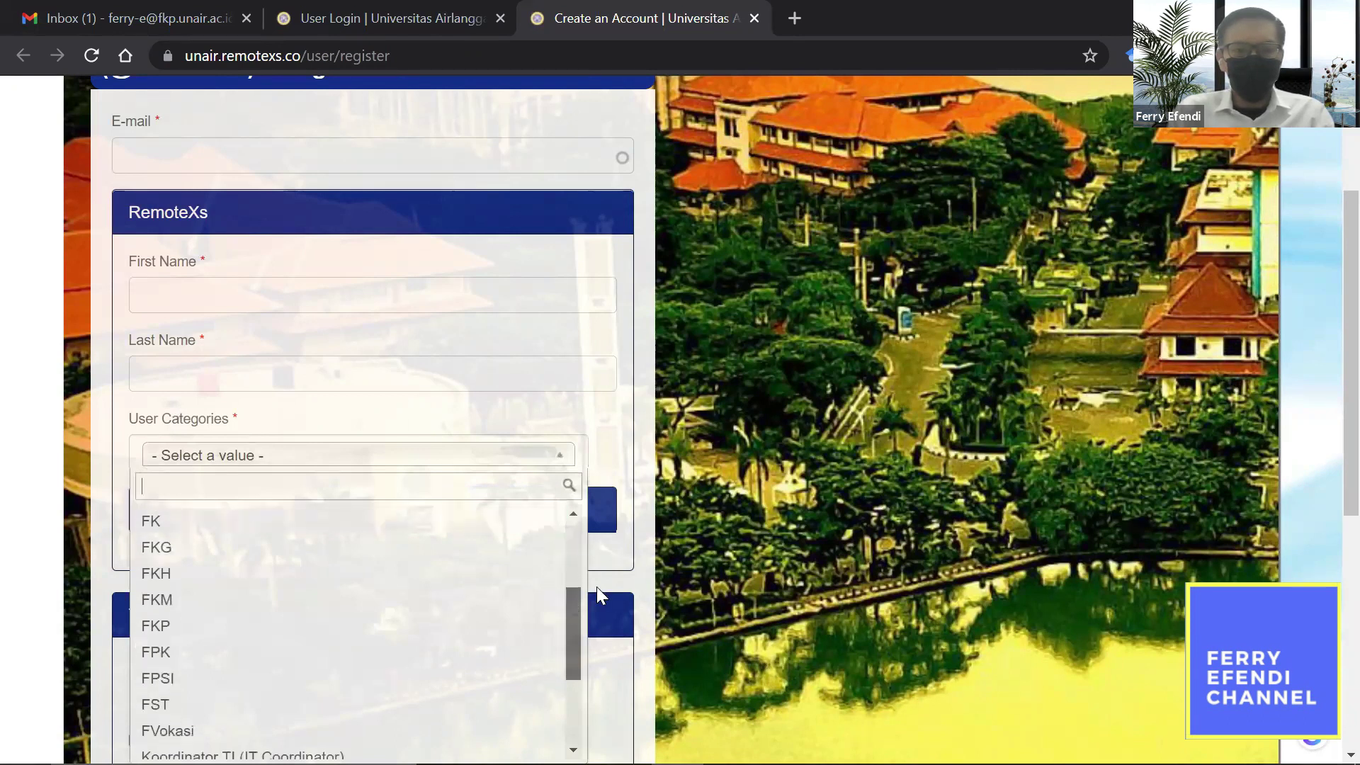
left_click(599, 447)
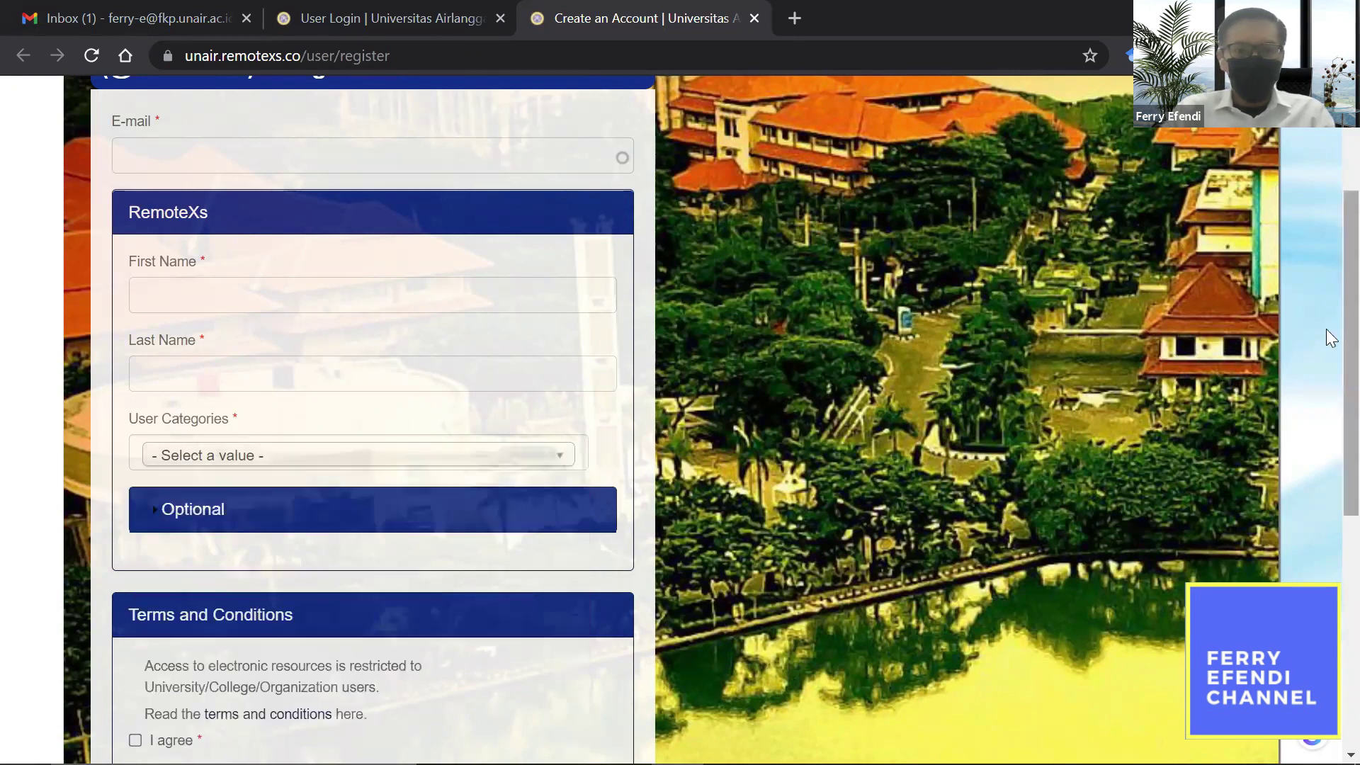
scroll(1330, 403, "down", 2)
scroll(1328, 439, "down", 5)
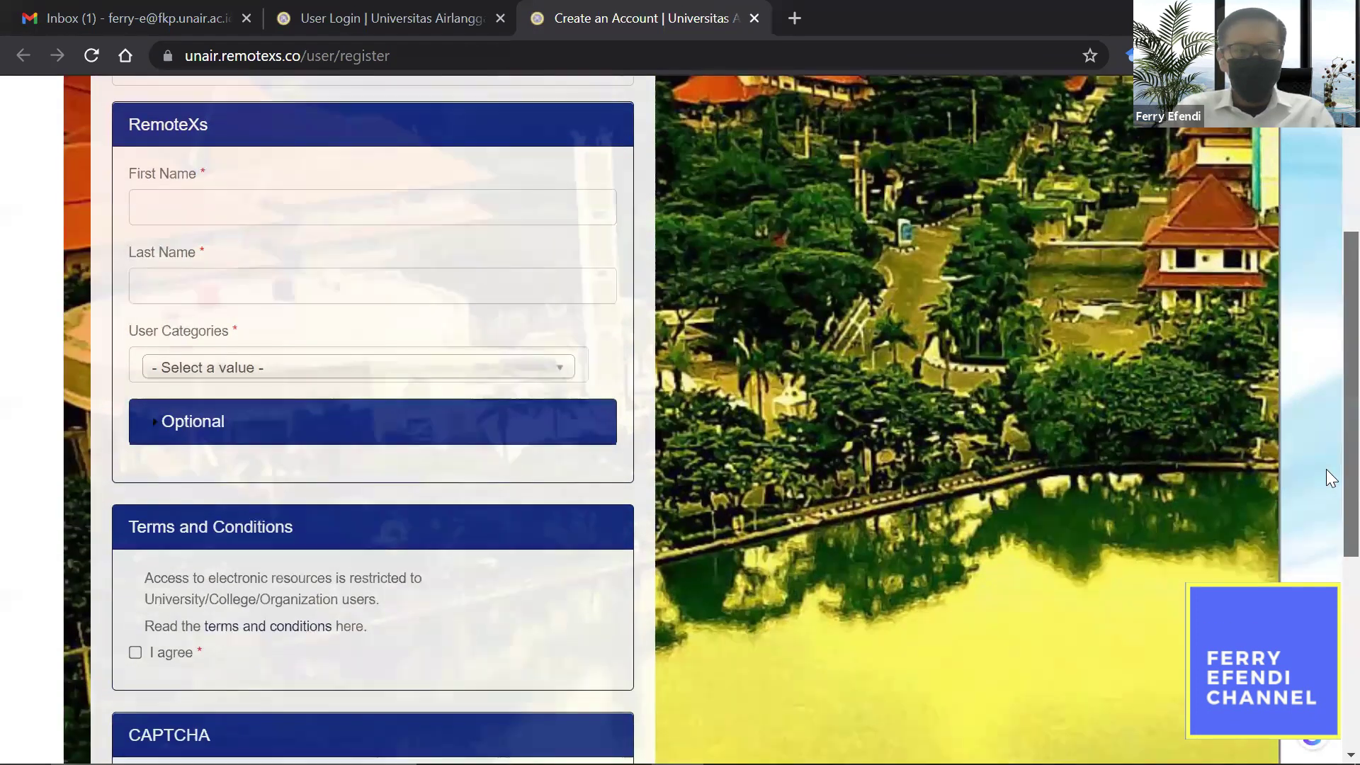
scroll(221, 353, "down", 1)
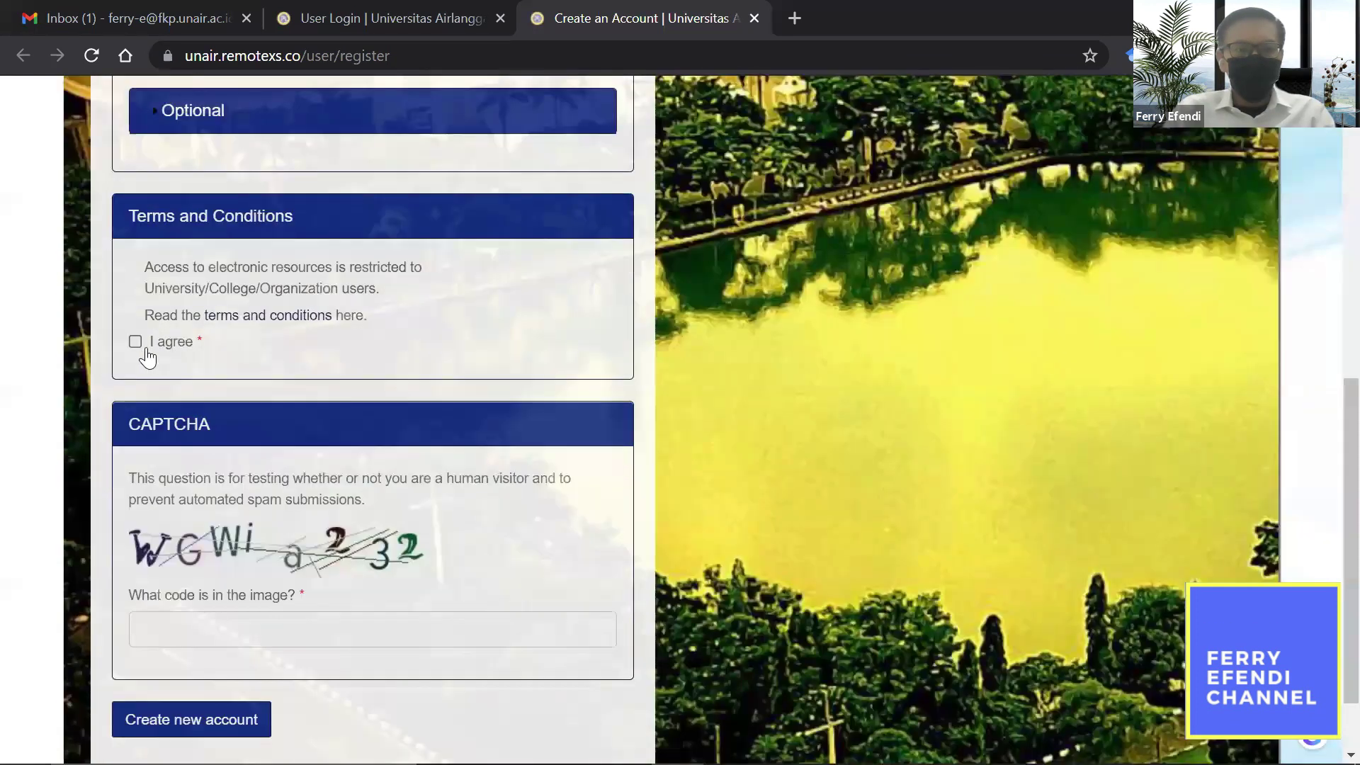
scroll(1328, 453, "down", 1)
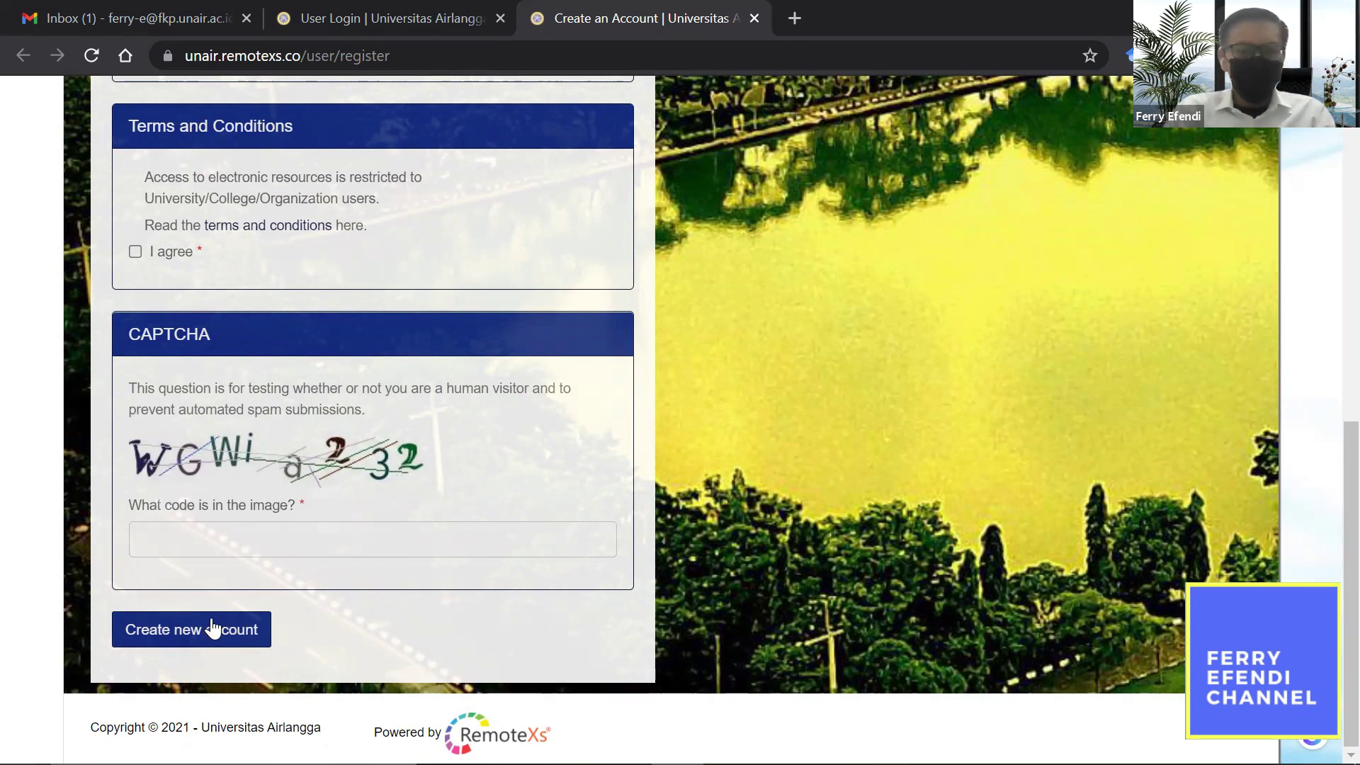
scroll(1325, 269, "up", 8)
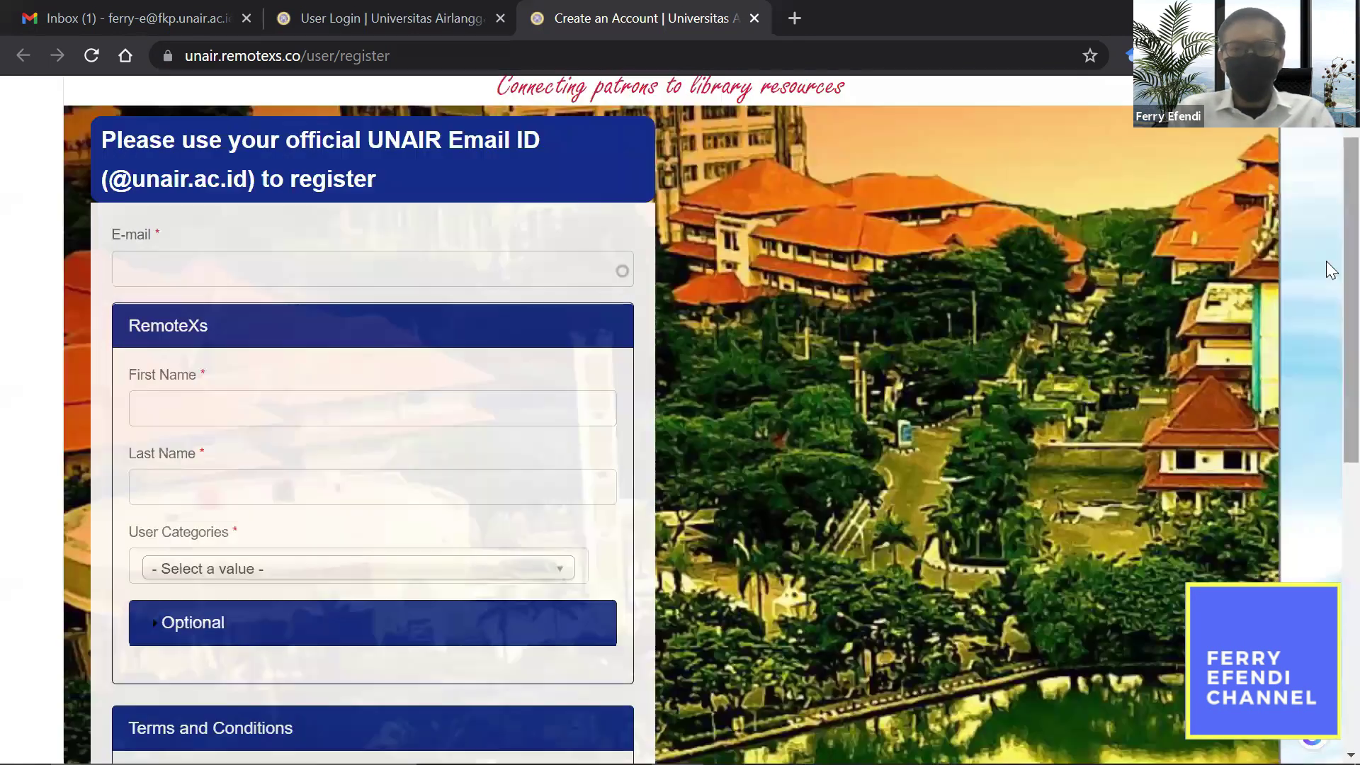
scroll(1326, 202, "up", 2)
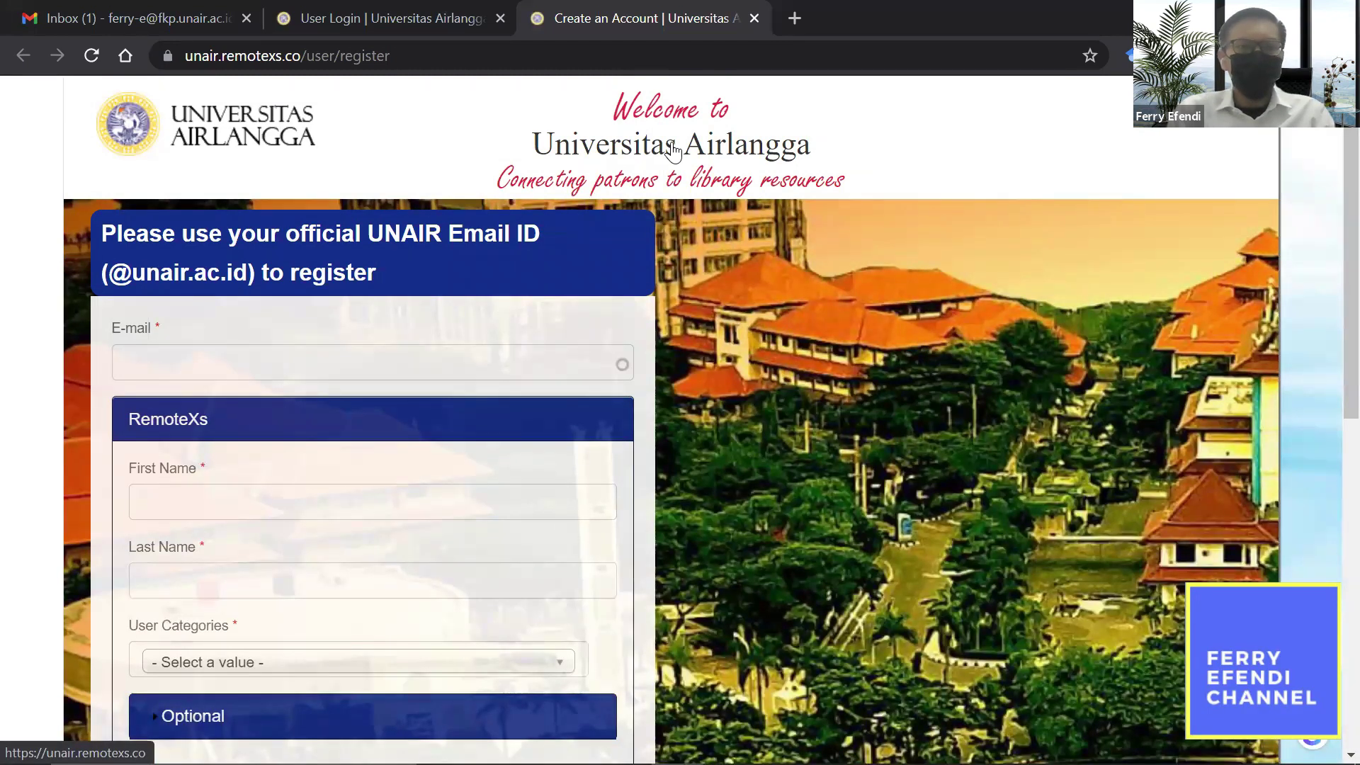
Return to the User Login page and log in with the prefilled e-mail and password.
left_click(385, 3)
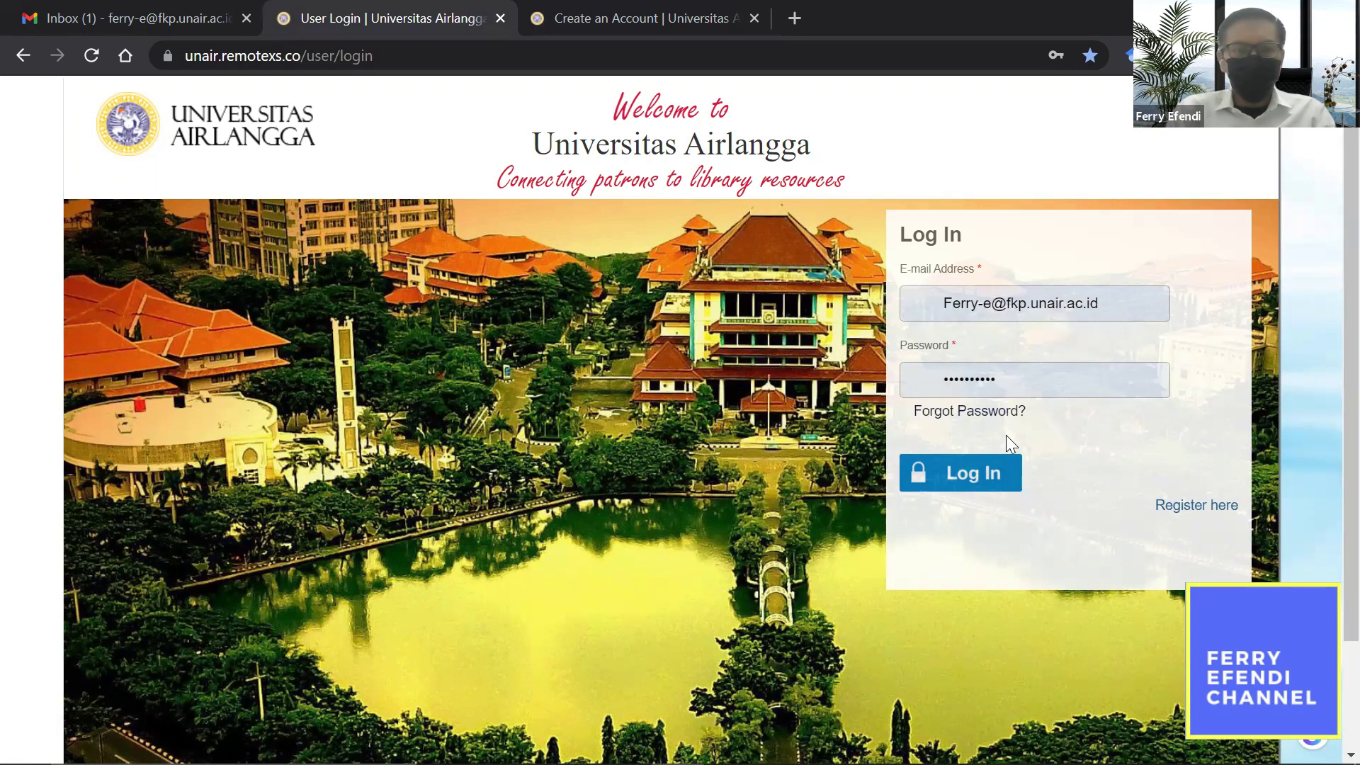
left_click(949, 487)
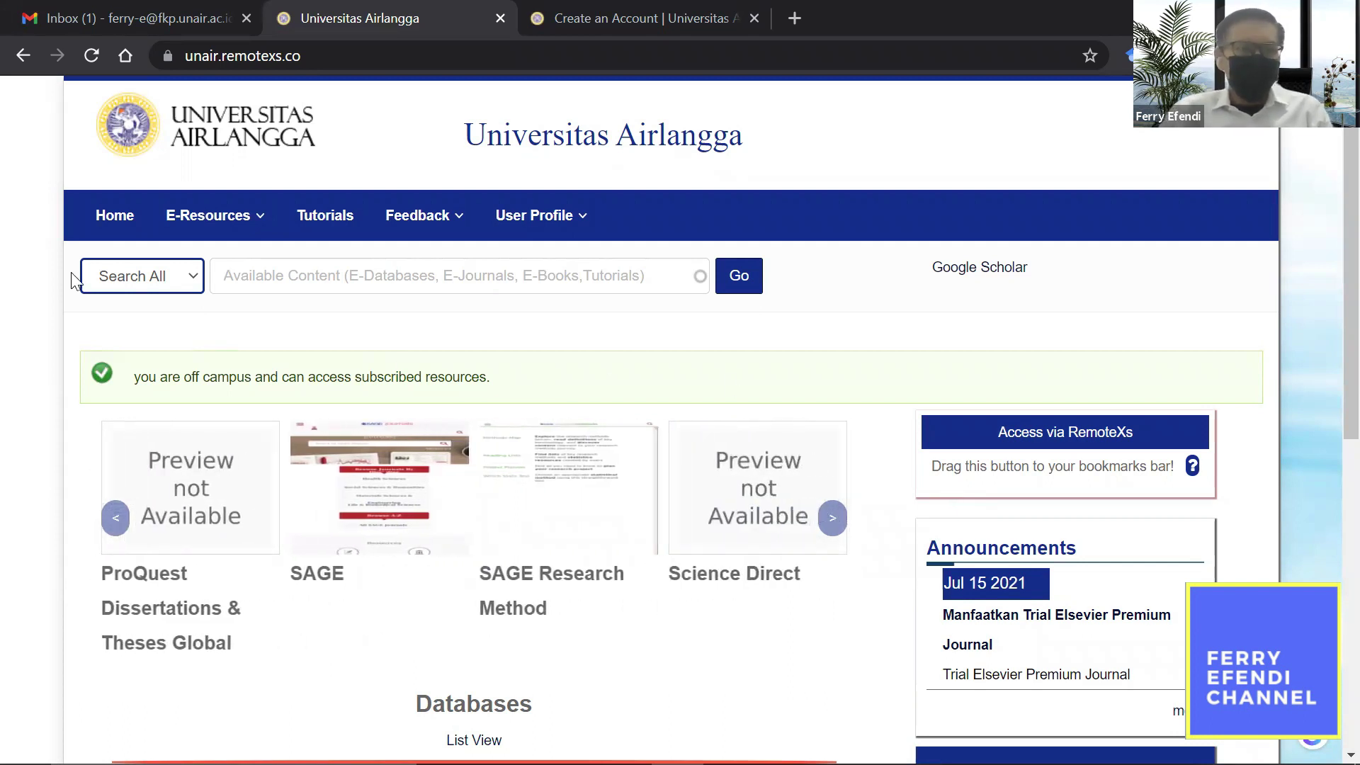
Look at the options offered under E-Resources, Feedback and User Profile on the library home page.
left_click(181, 216)
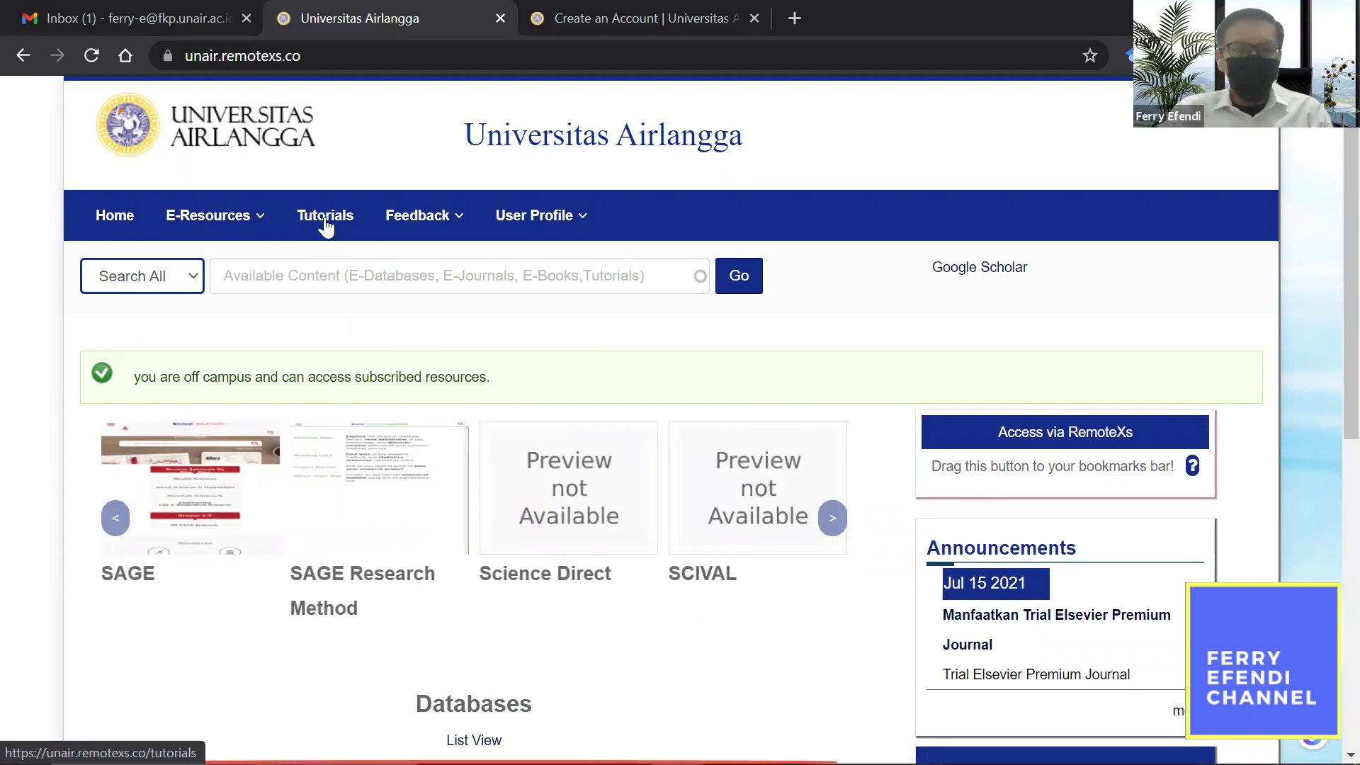
mouse_move(455, 225)
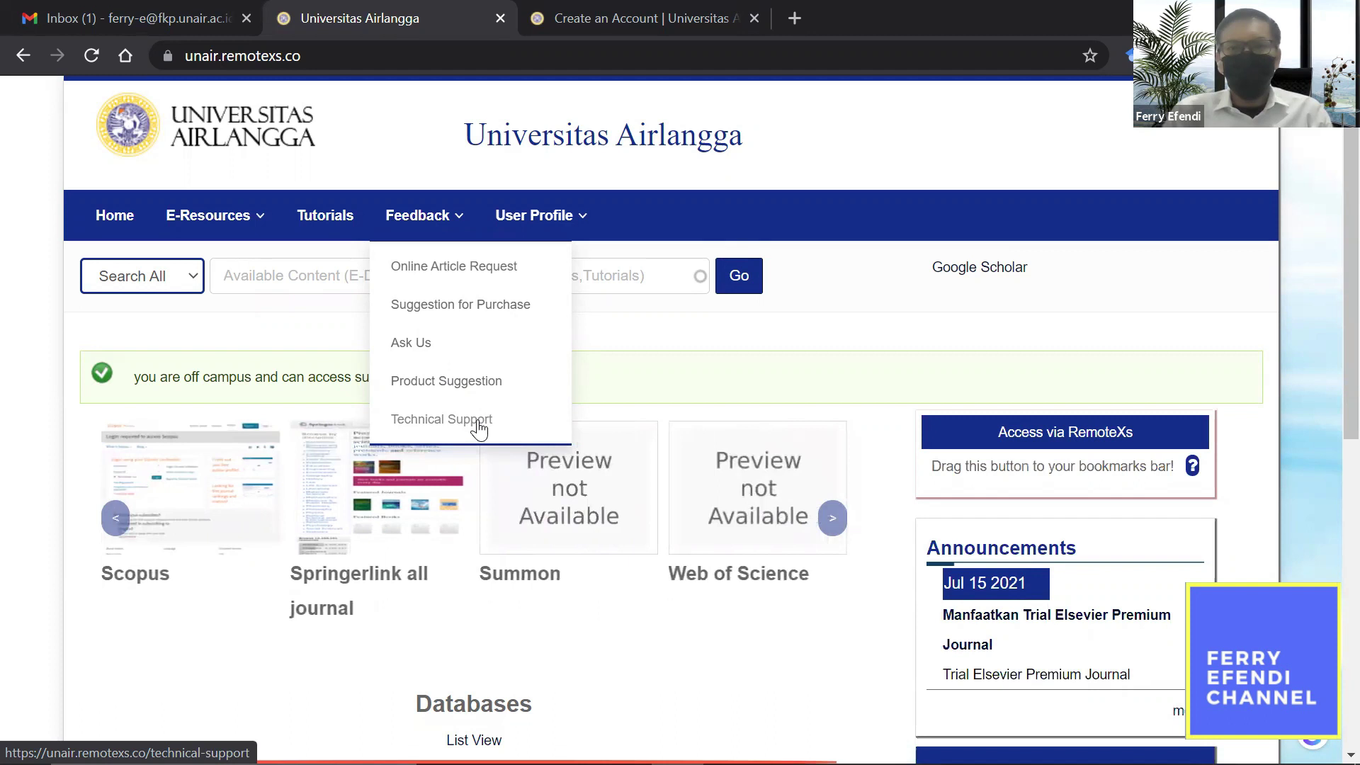
mouse_move(571, 221)
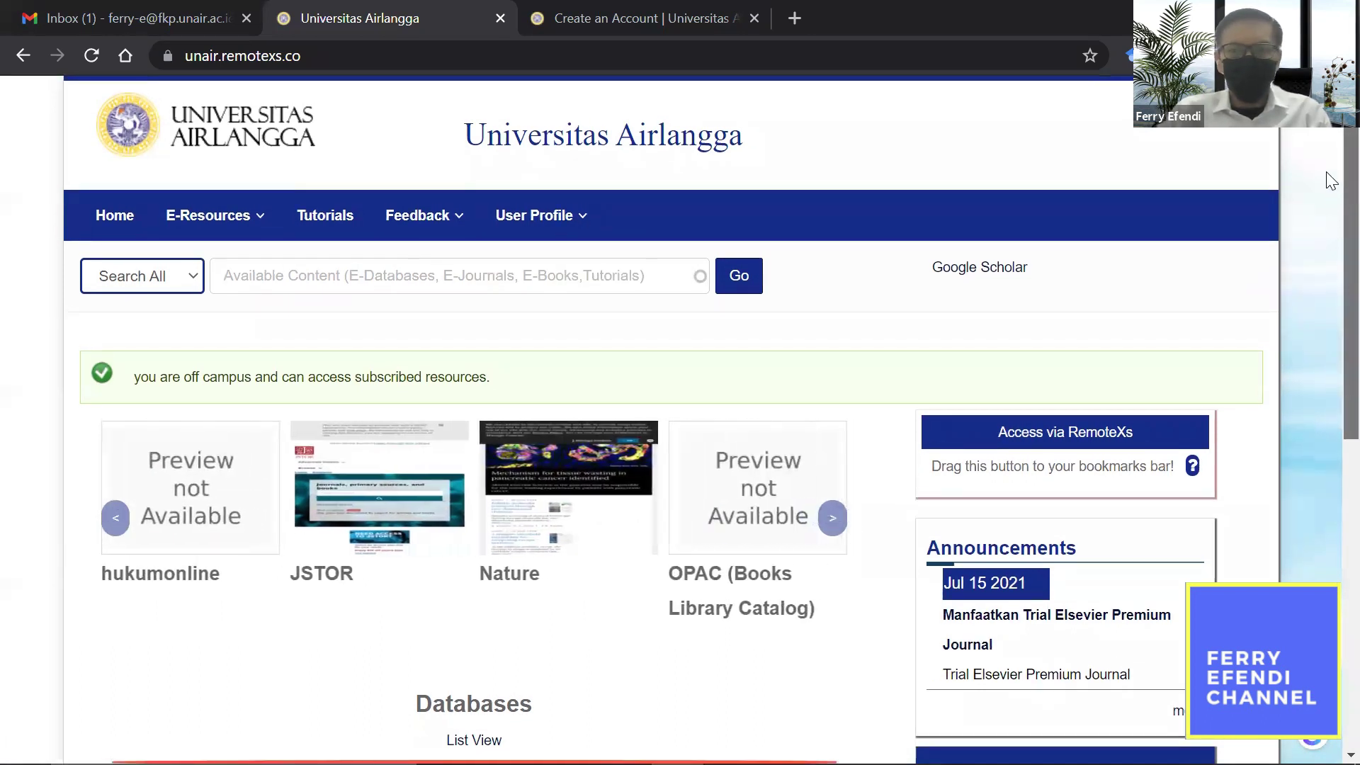
Examine the home page's database carousel, Announcements, My Favorites, and the A-Z E-Books, A-Z Journals and Tutorials sections.
scroll(1332, 249, "down", 3)
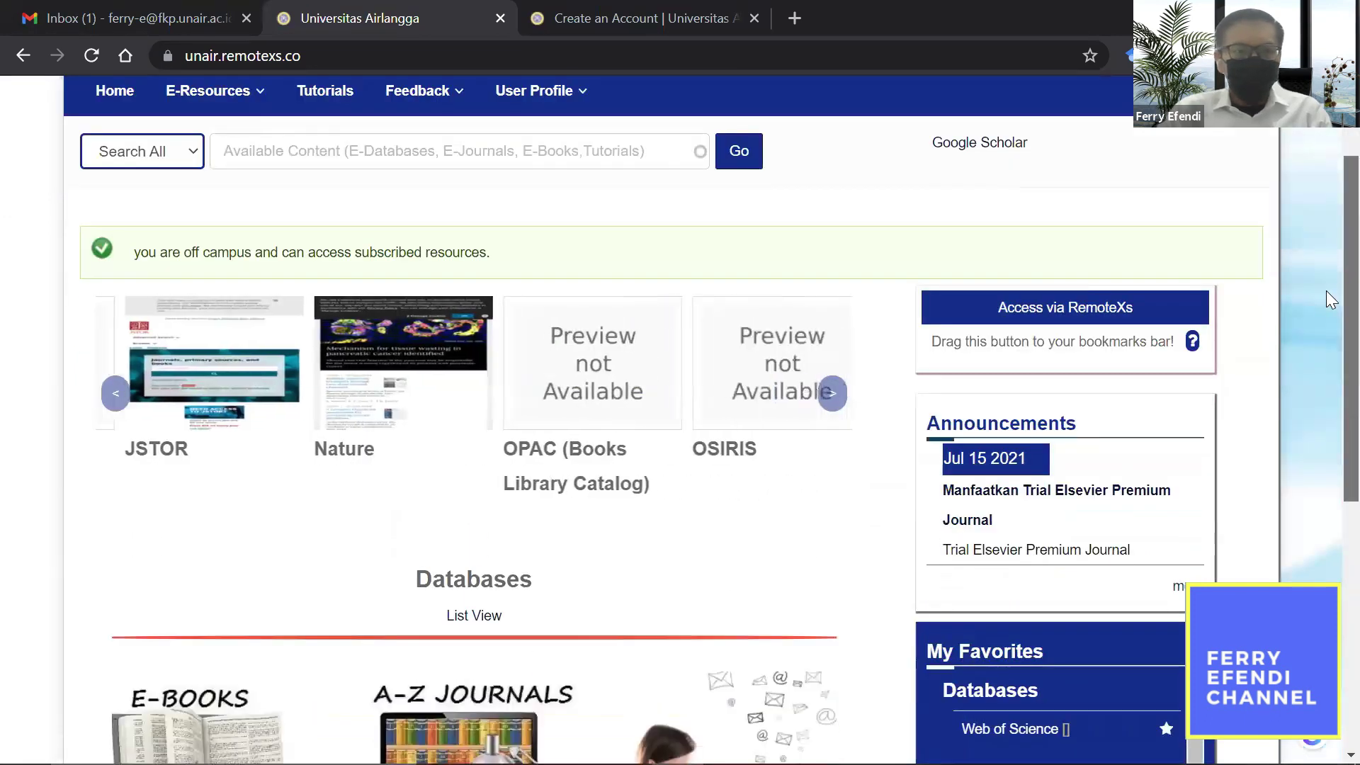
scroll(1326, 292, "down", 1)
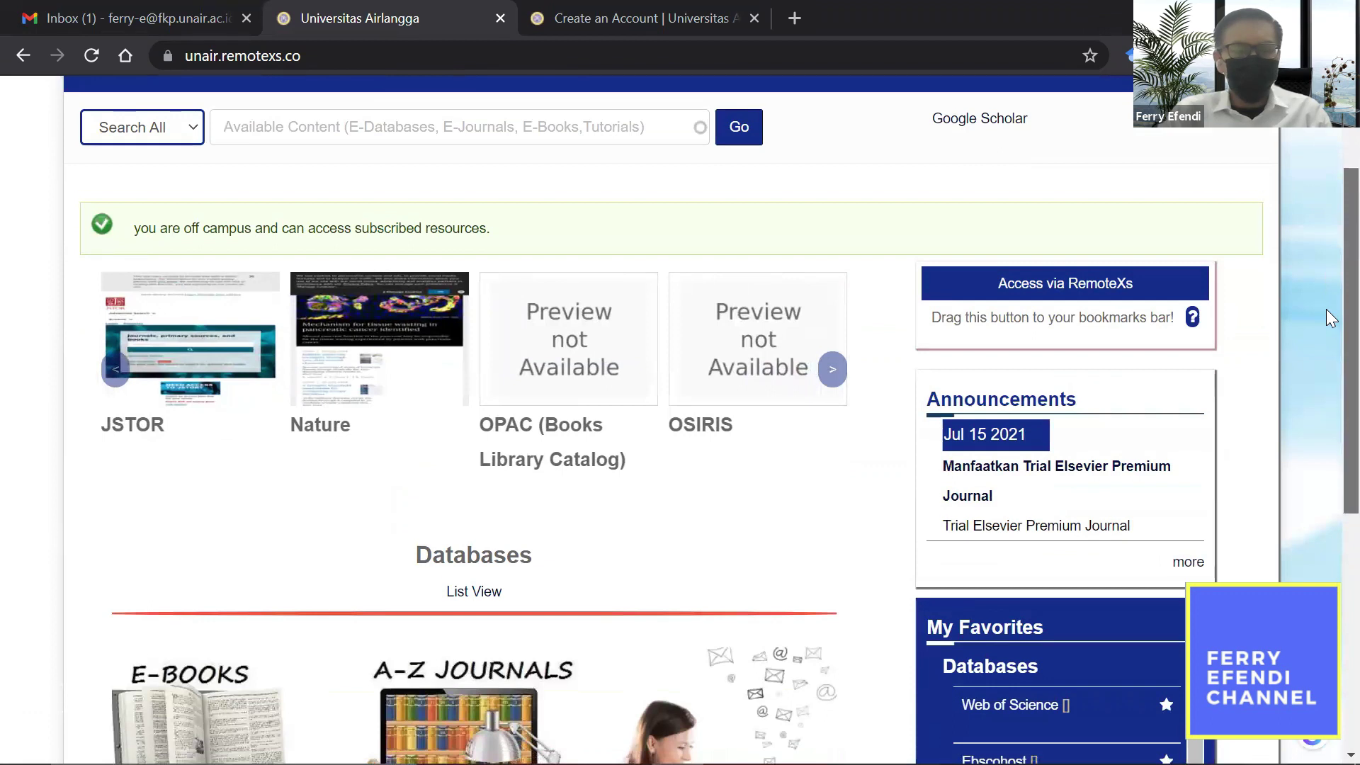
scroll(1325, 308, "down", 1)
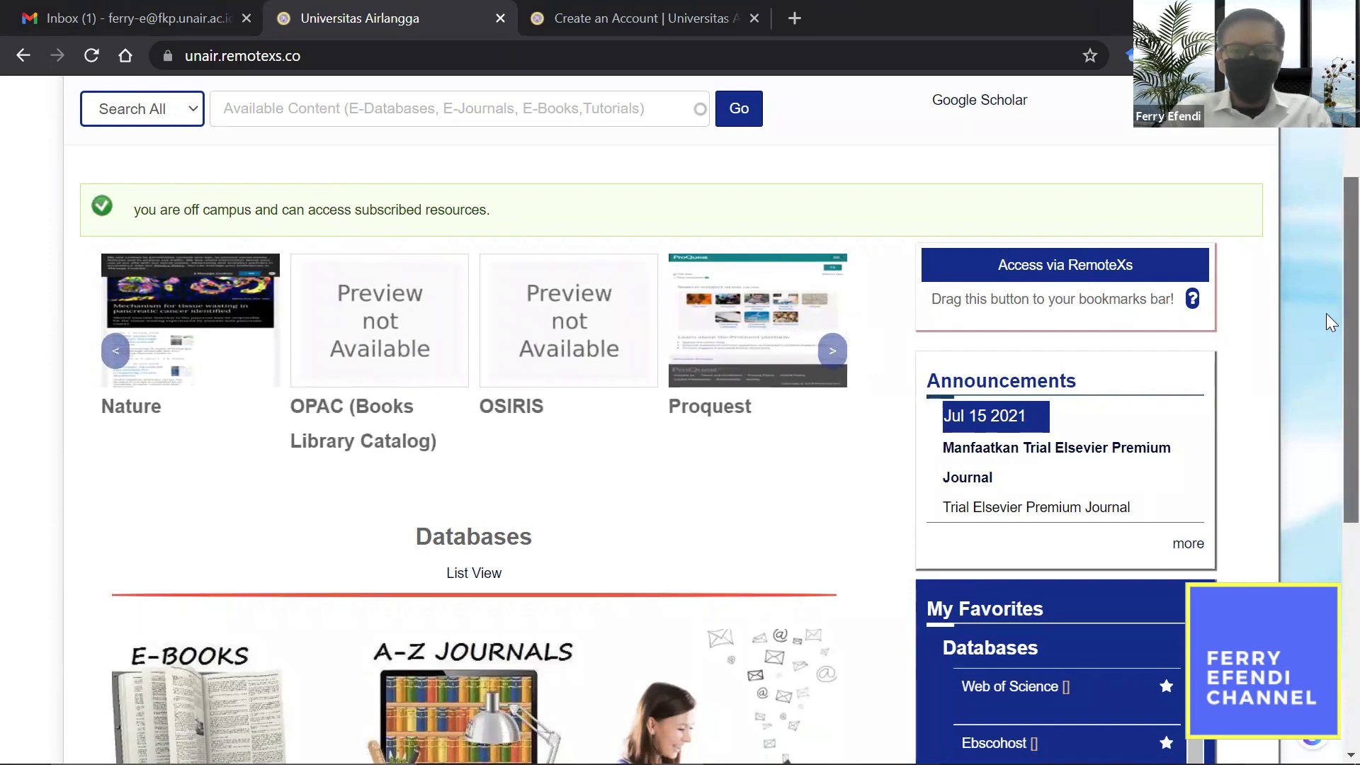
scroll(1325, 313, "down", 3)
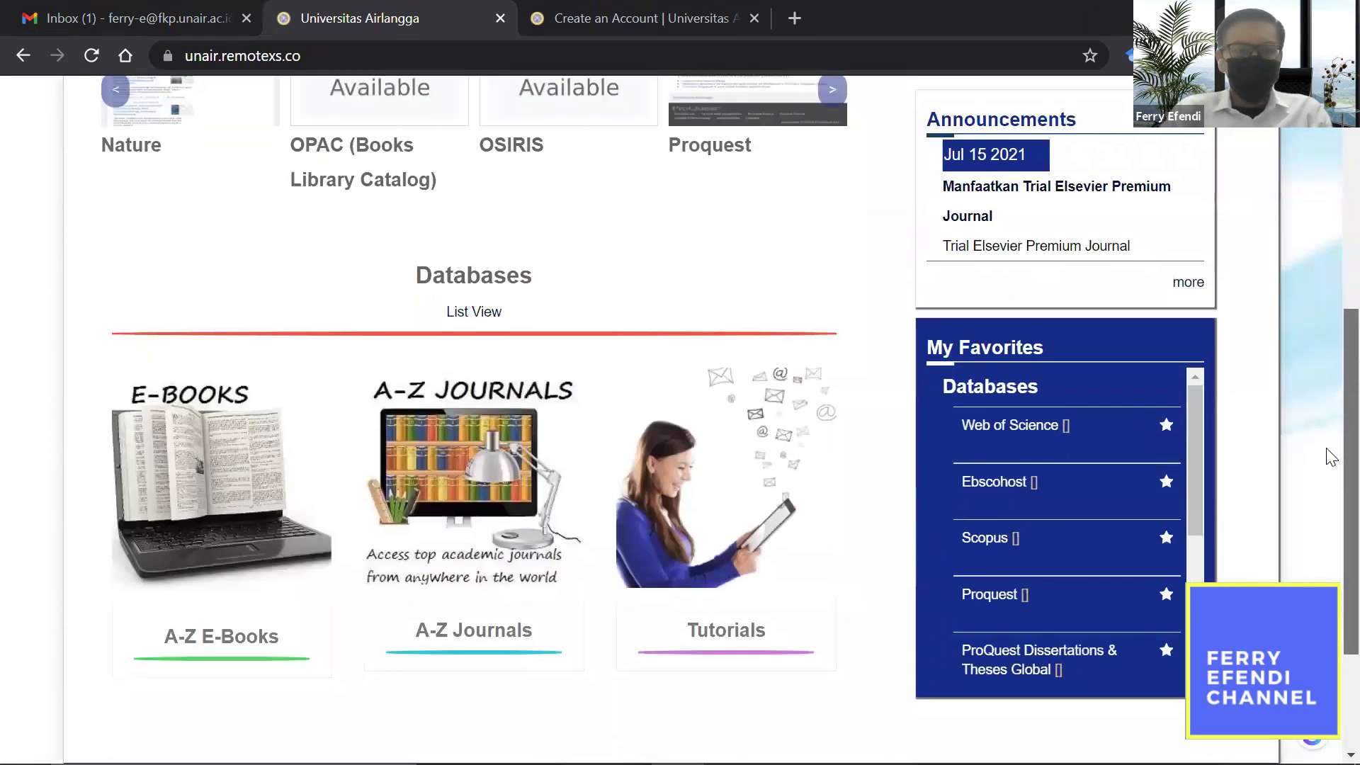
scroll(1327, 509, "down", 2)
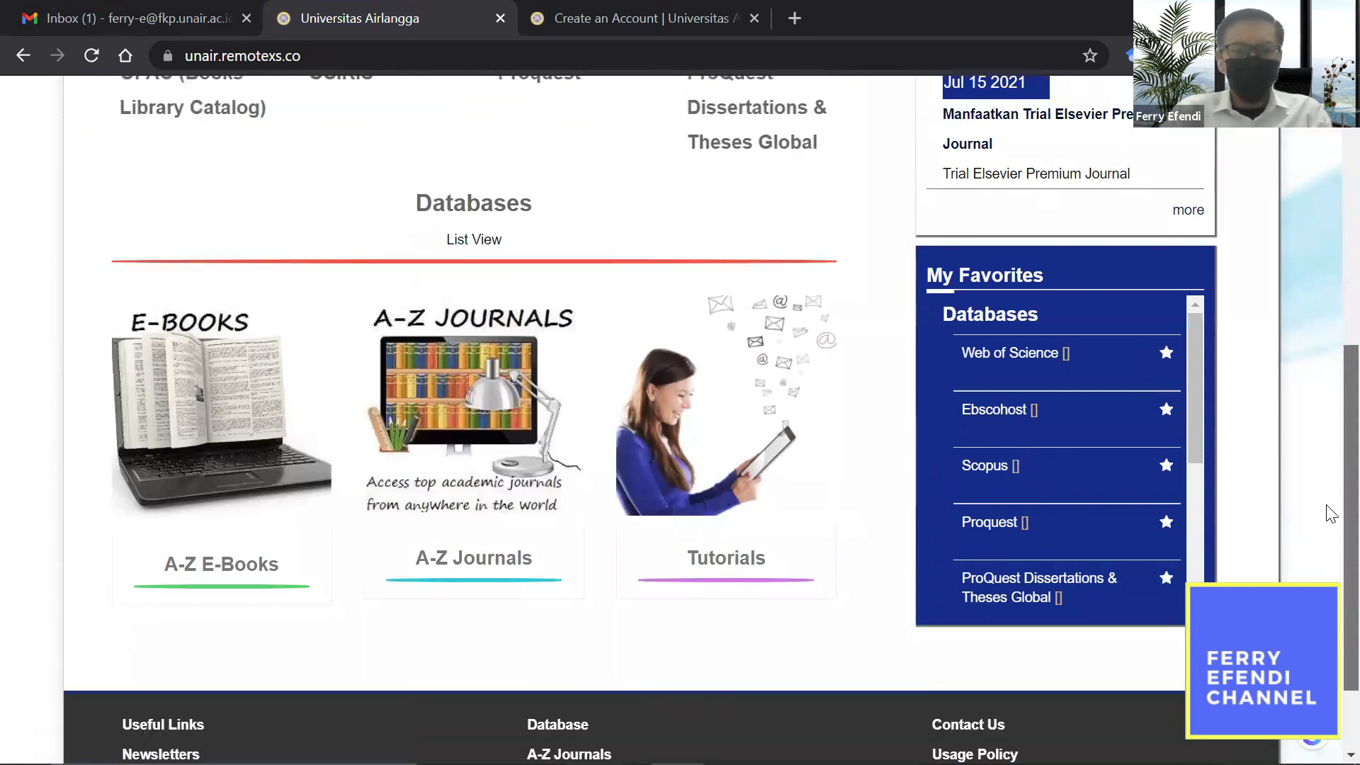
scroll(1329, 346, "up", 4)
scroll(1325, 312, "up", 2)
scroll(1326, 290, "down", 4)
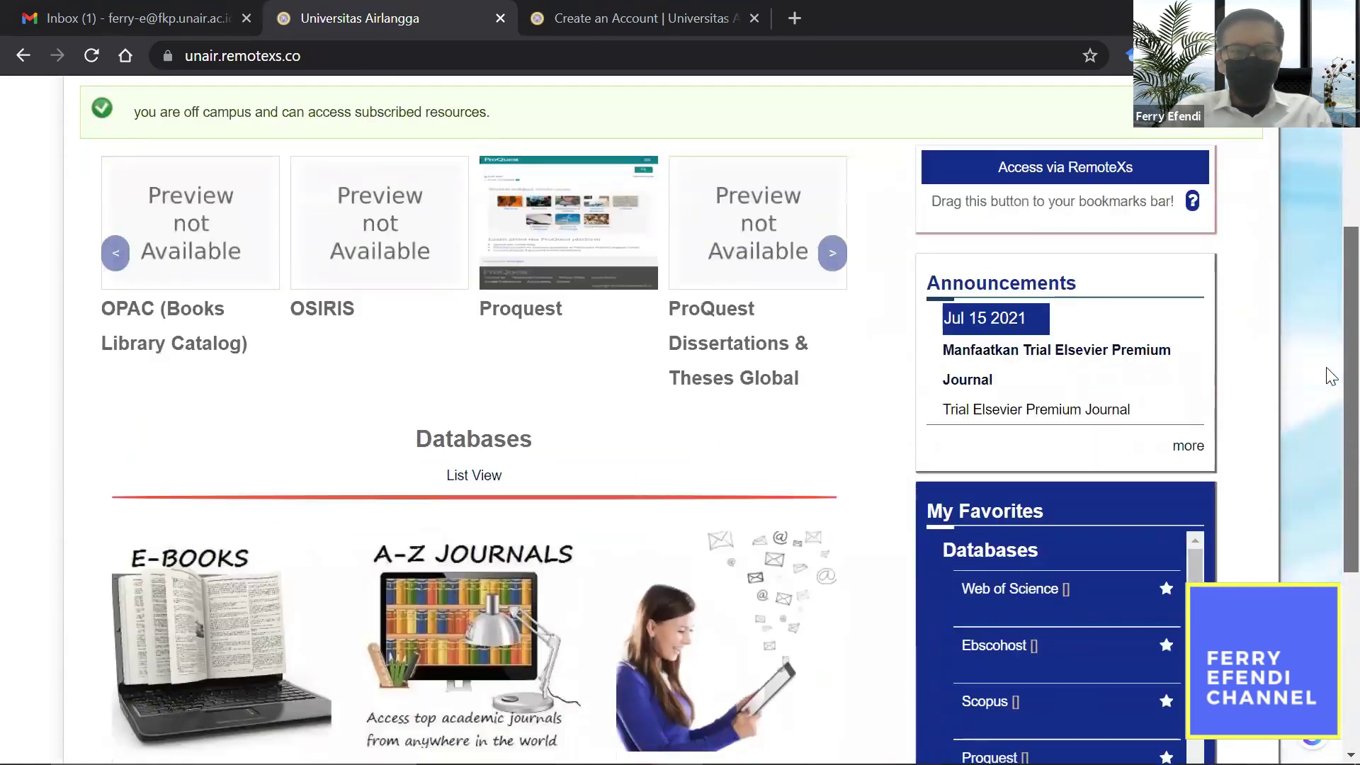
scroll(1330, 450, "down", 3)
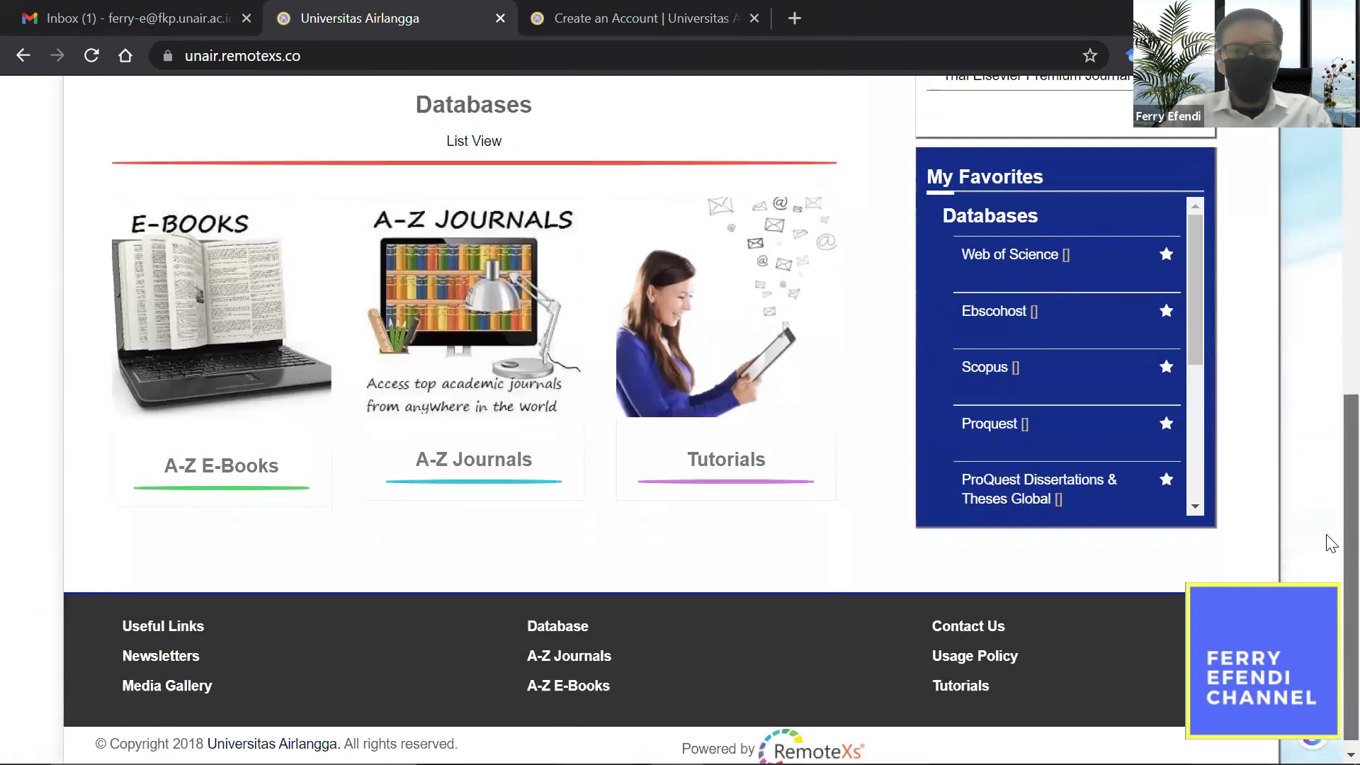
scroll(1330, 489, "up", 8)
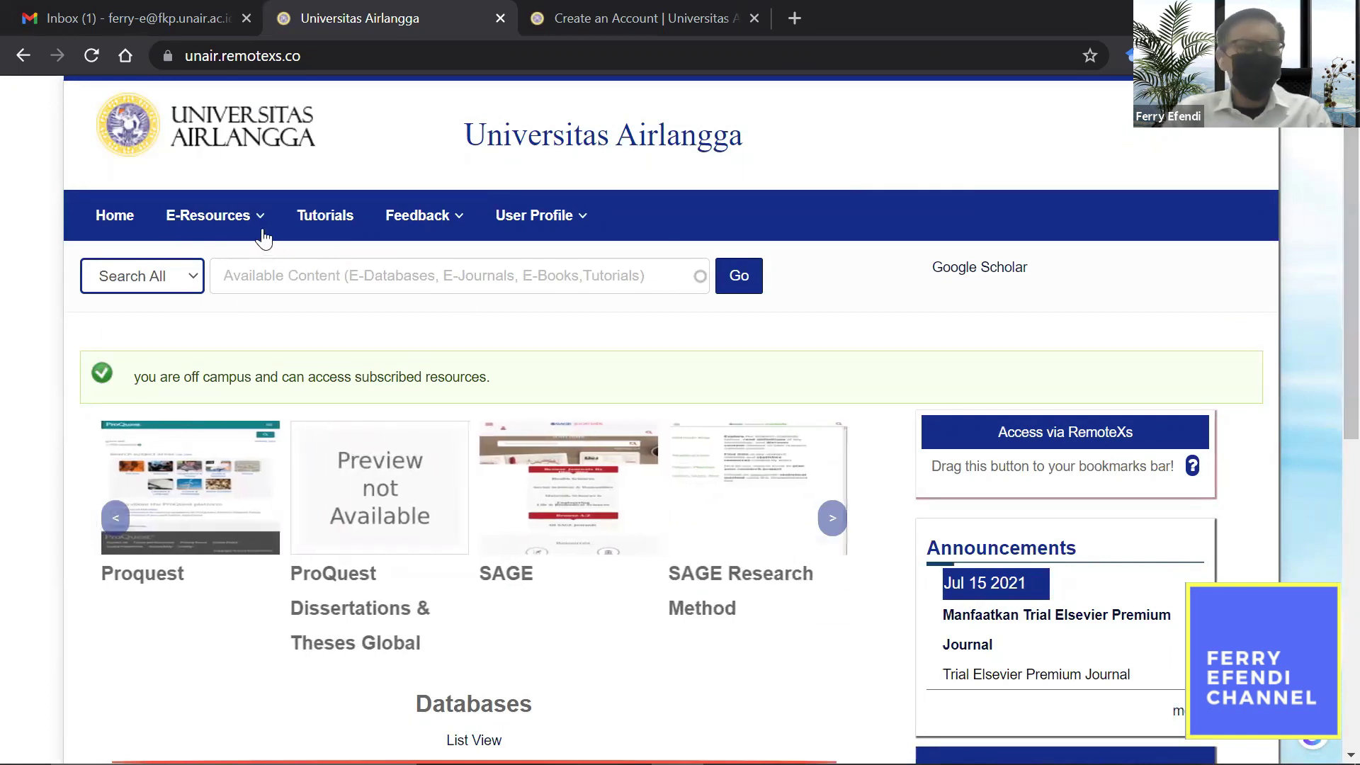
Open the Databases page of the library's e-resources.
left_click(234, 216)
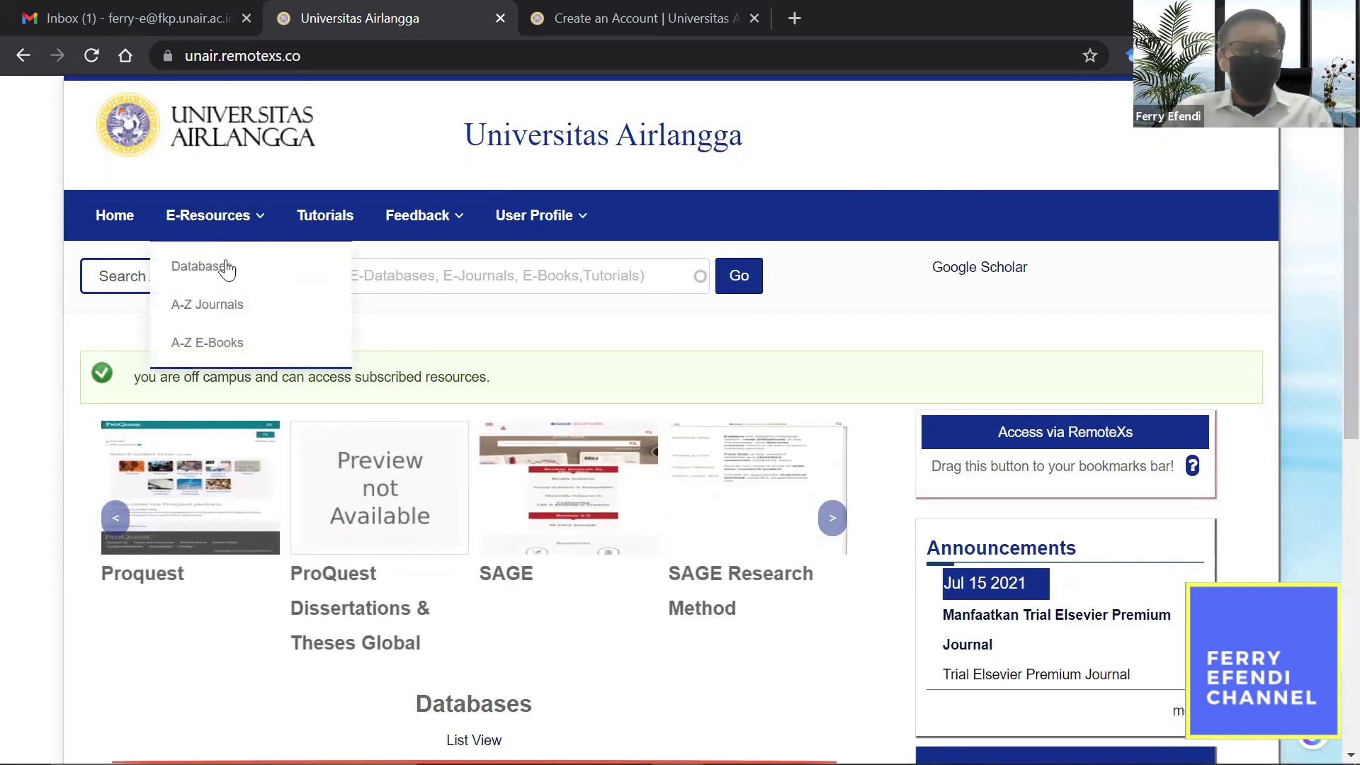
left_click(204, 267)
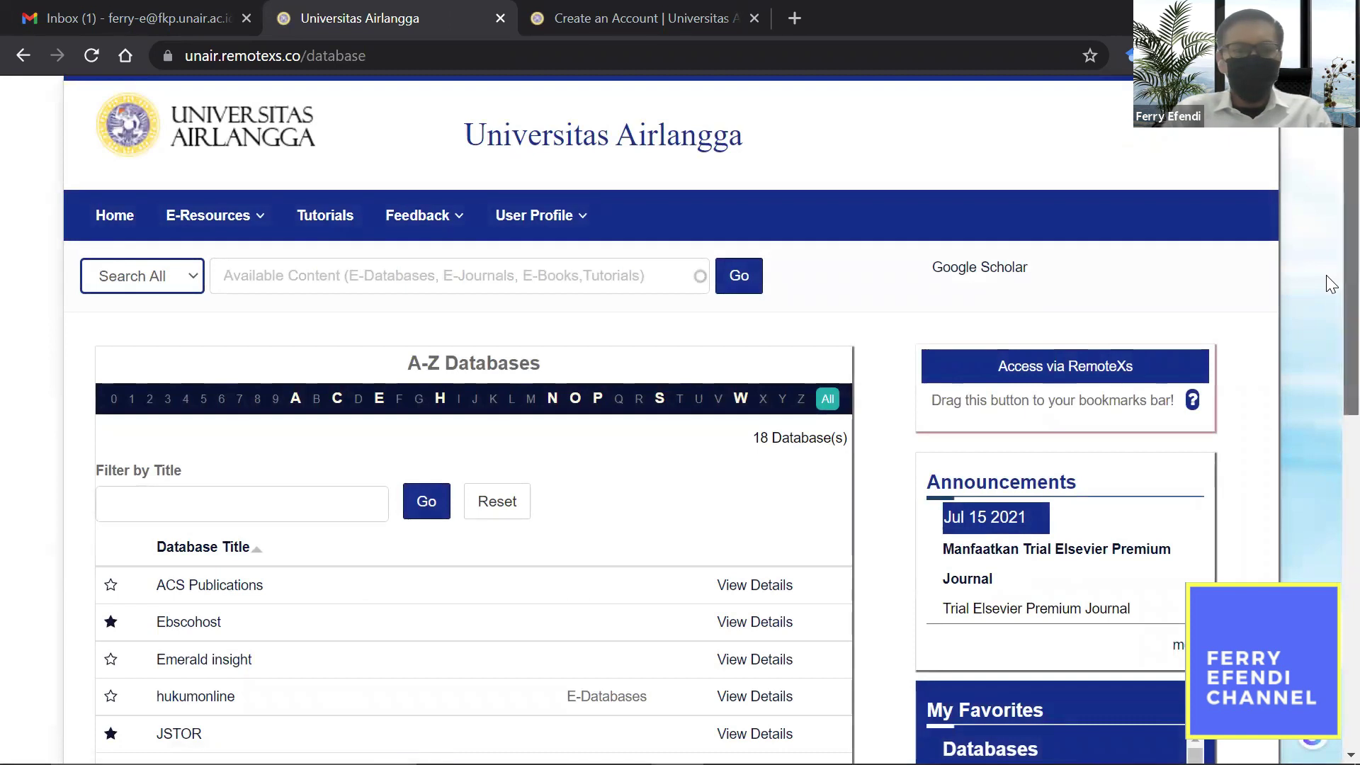
Examine the full A-Z Databases list, its favourite markers and the My Favorites section.
scroll(1326, 330, "down", 3)
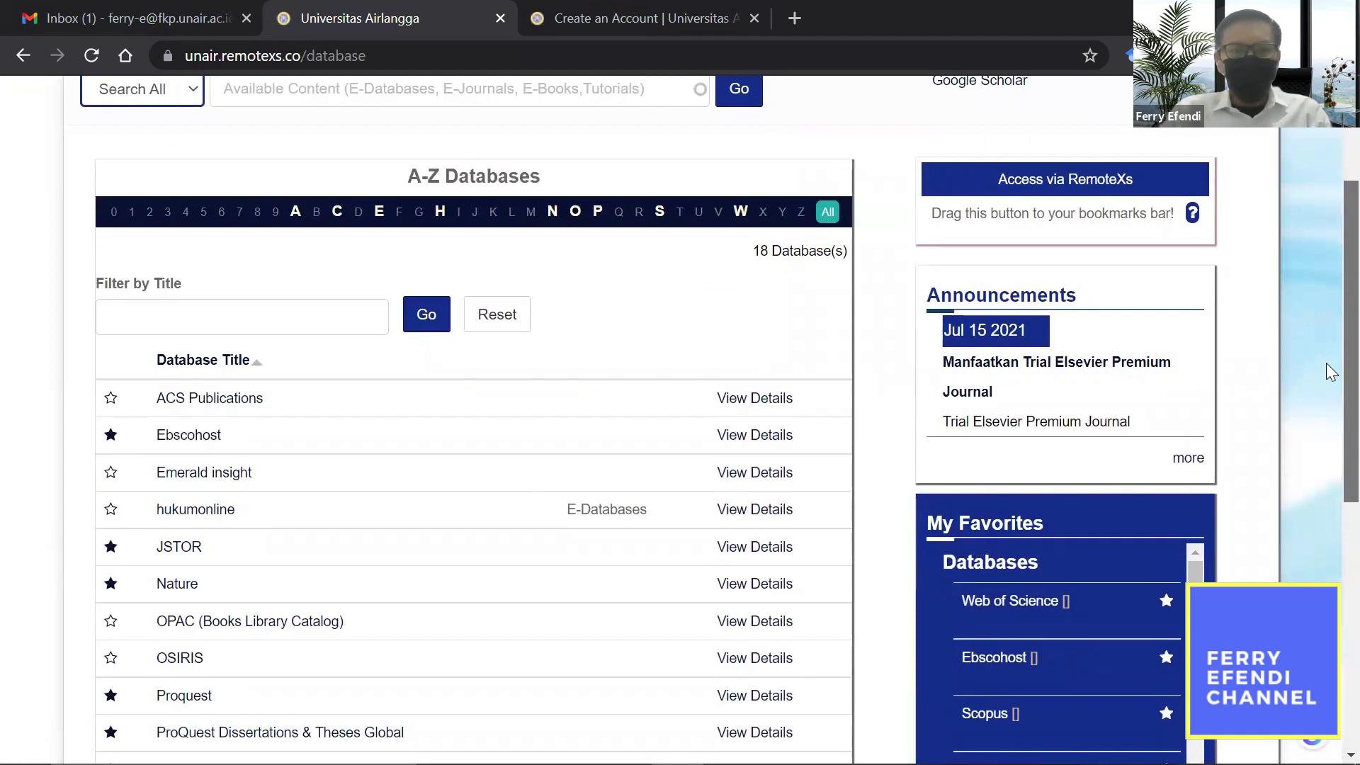
scroll(1325, 364, "down", 2)
scroll(1330, 483, "down", 1)
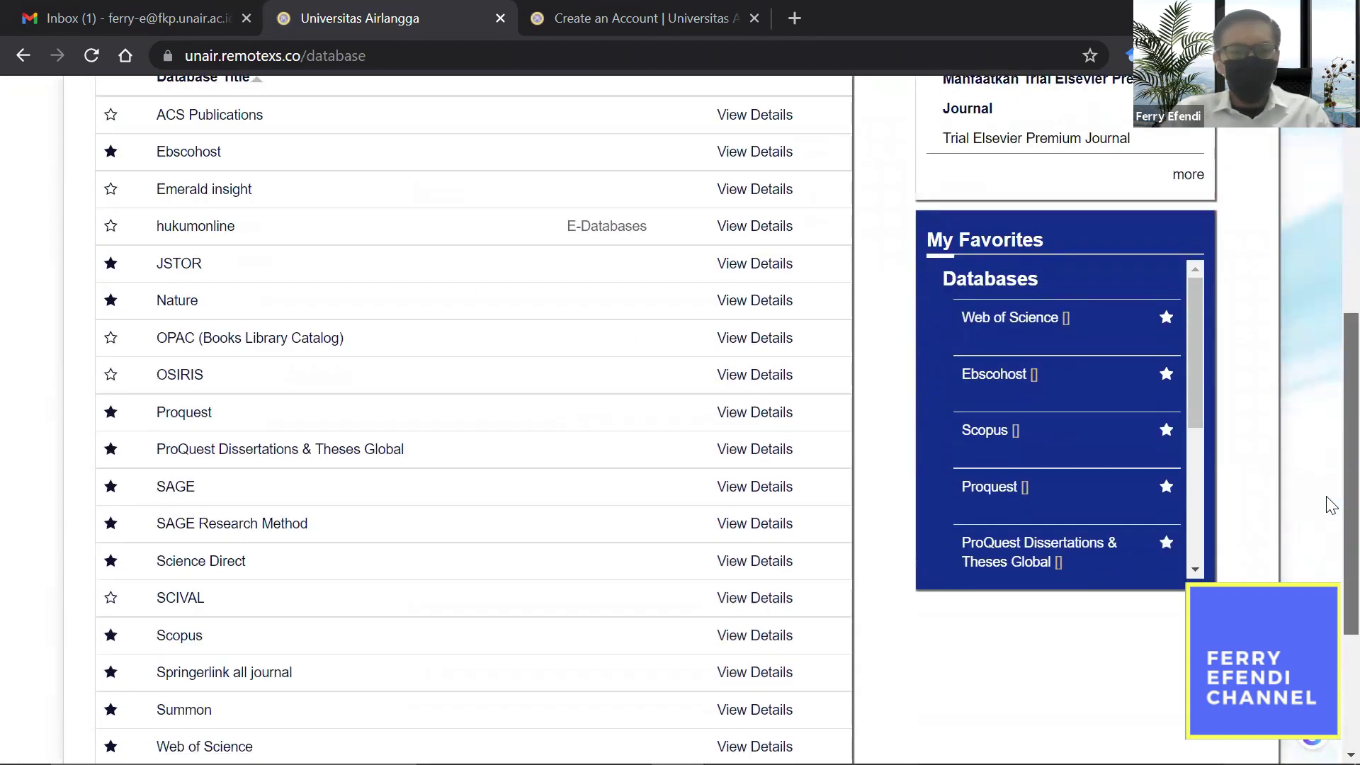
scroll(1330, 446, "up", 1)
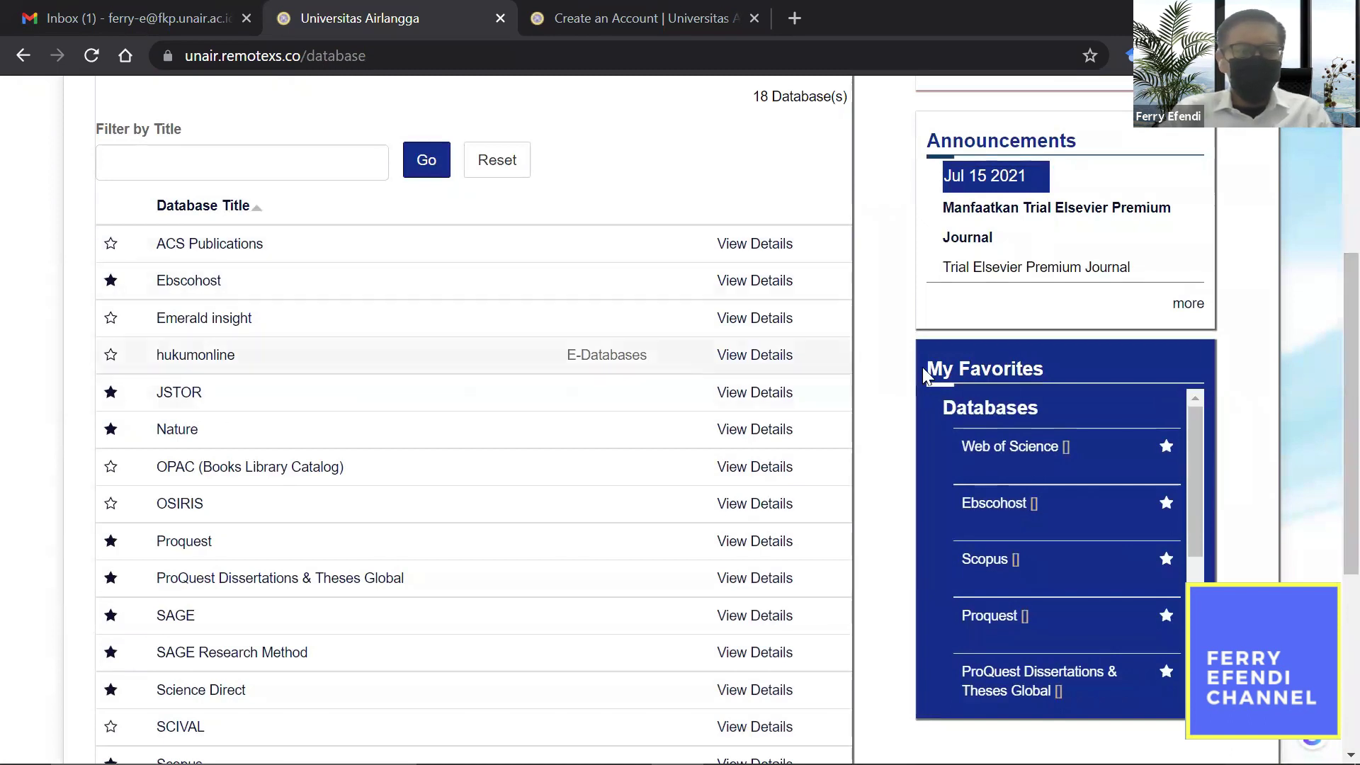
scroll(1323, 427, "down", 5)
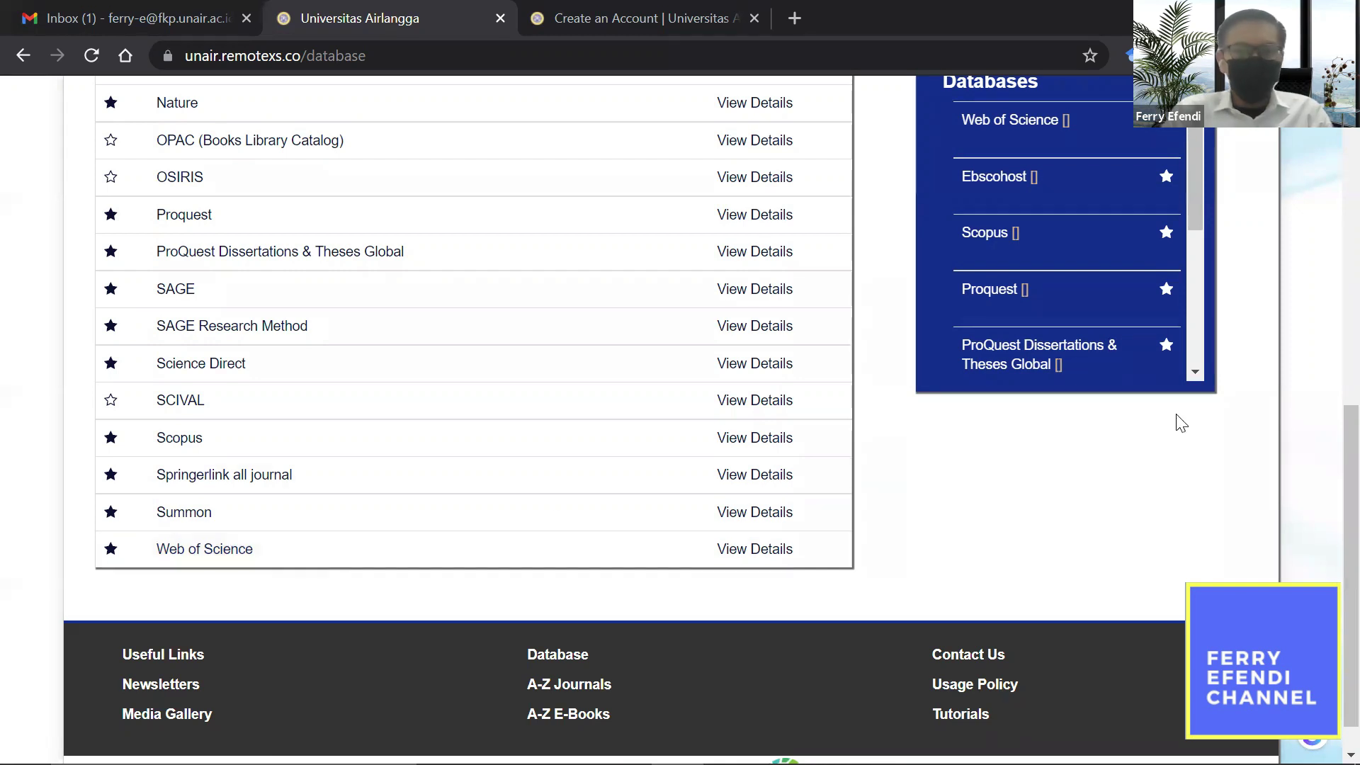
scroll(1328, 256, "up", 9)
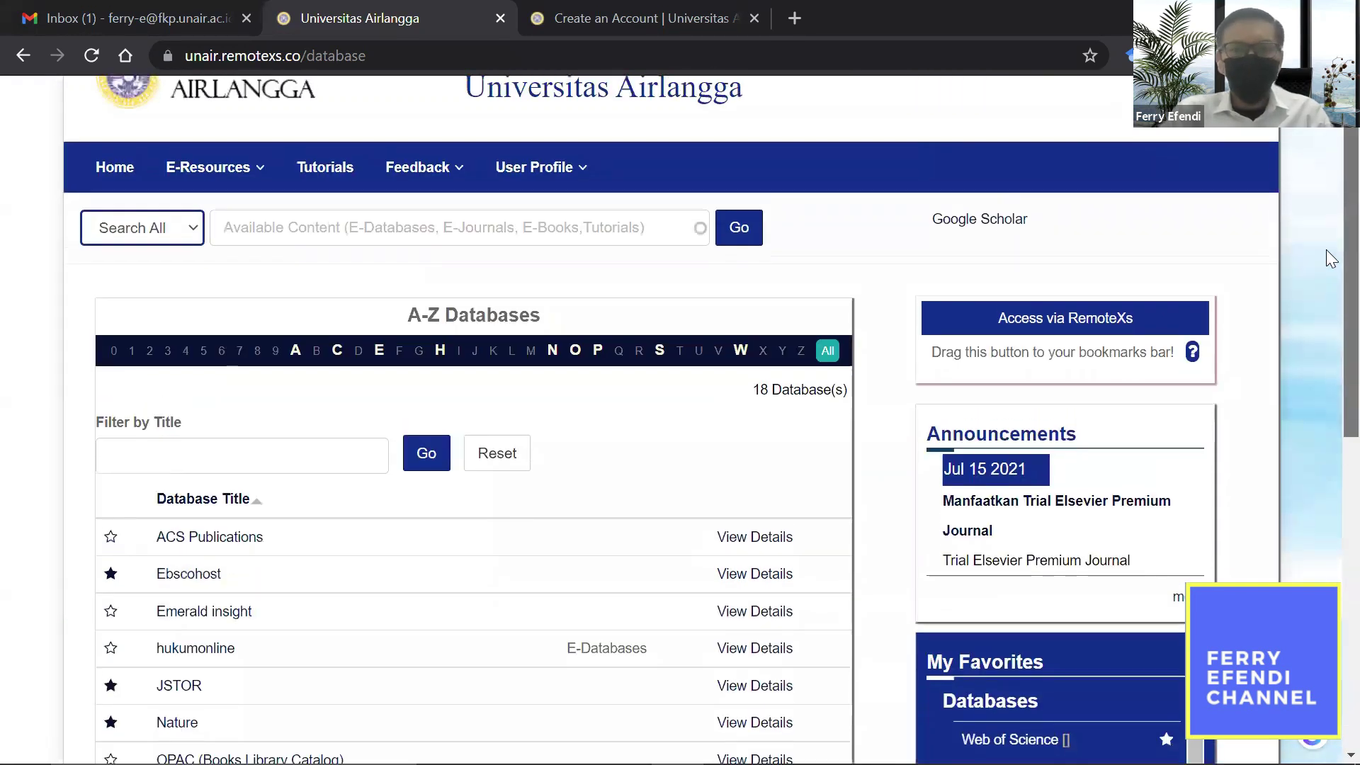
scroll(1328, 336, "down", 5)
scroll(1330, 423, "down", 1)
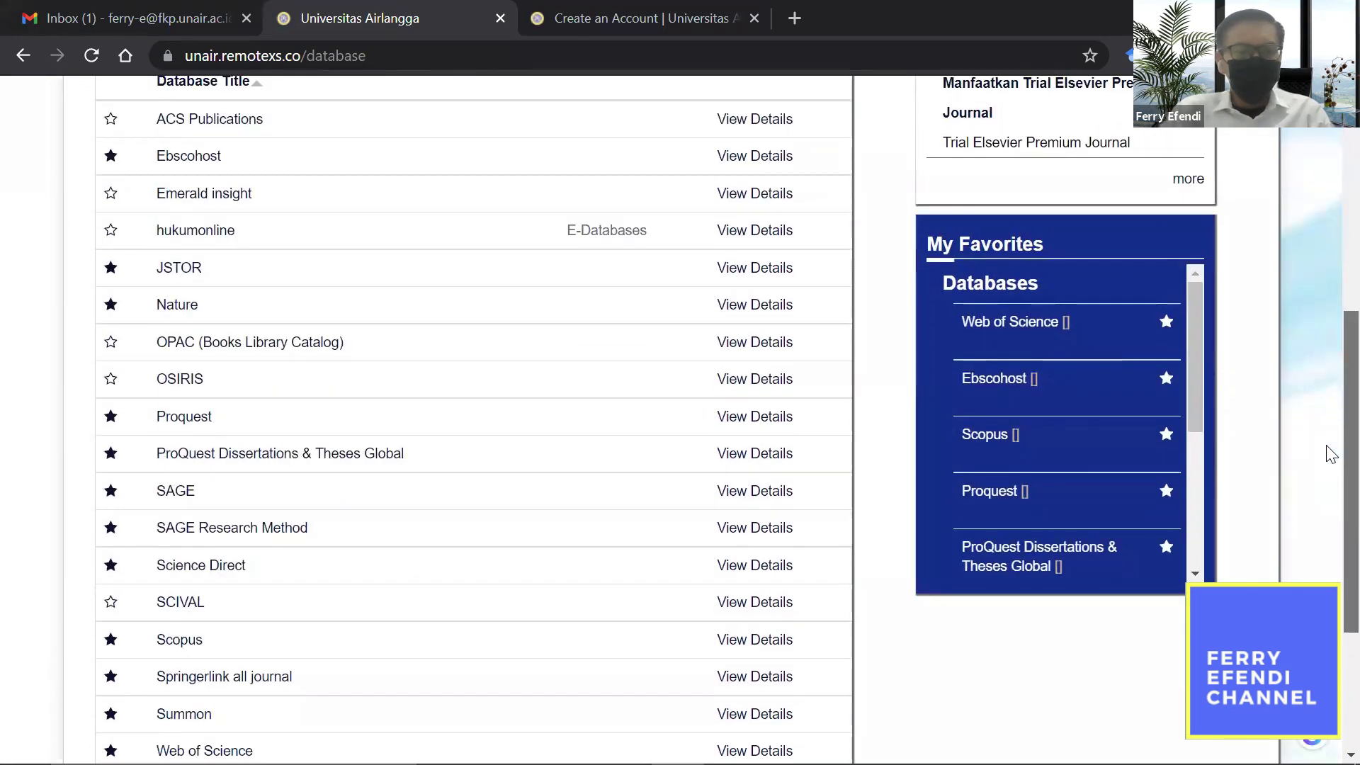
scroll(1327, 461, "down", 2)
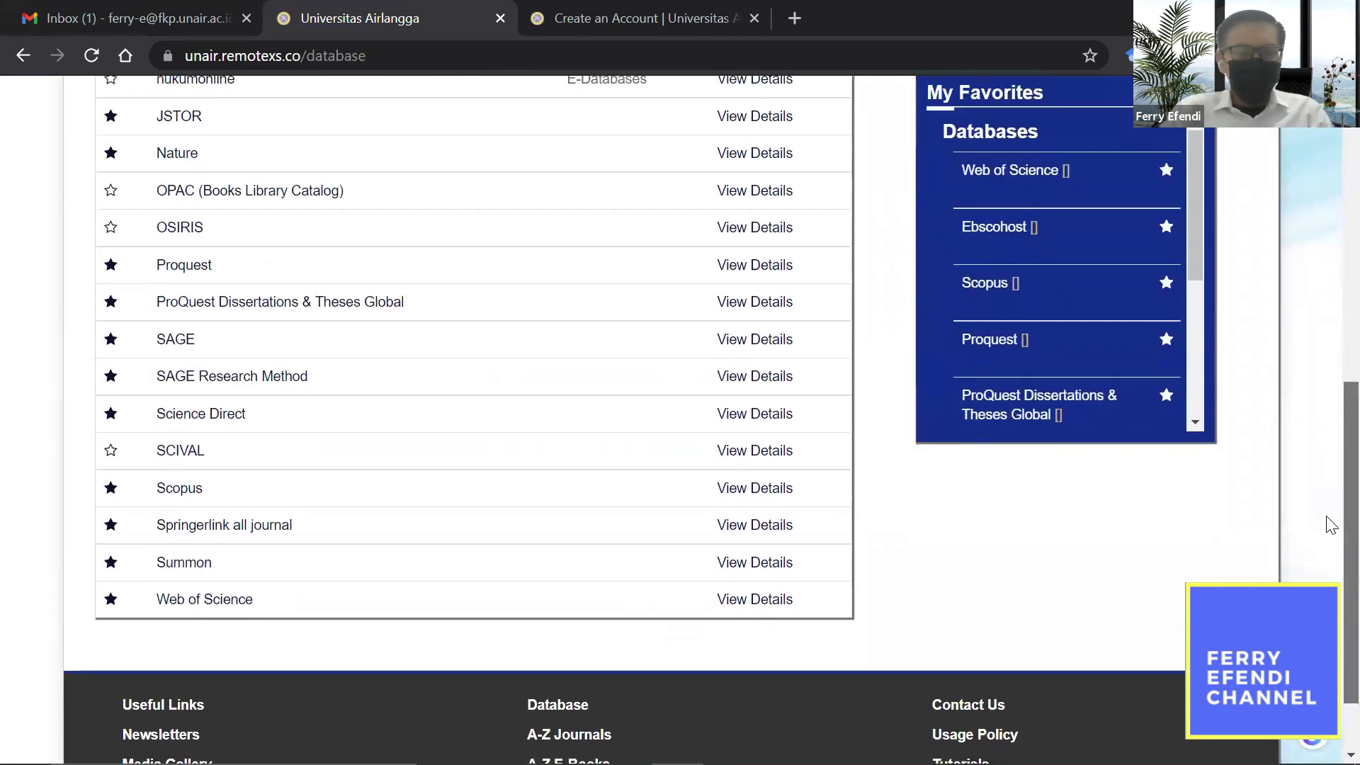
scroll(1327, 522, "up", 6)
scroll(1326, 320, "down", 2)
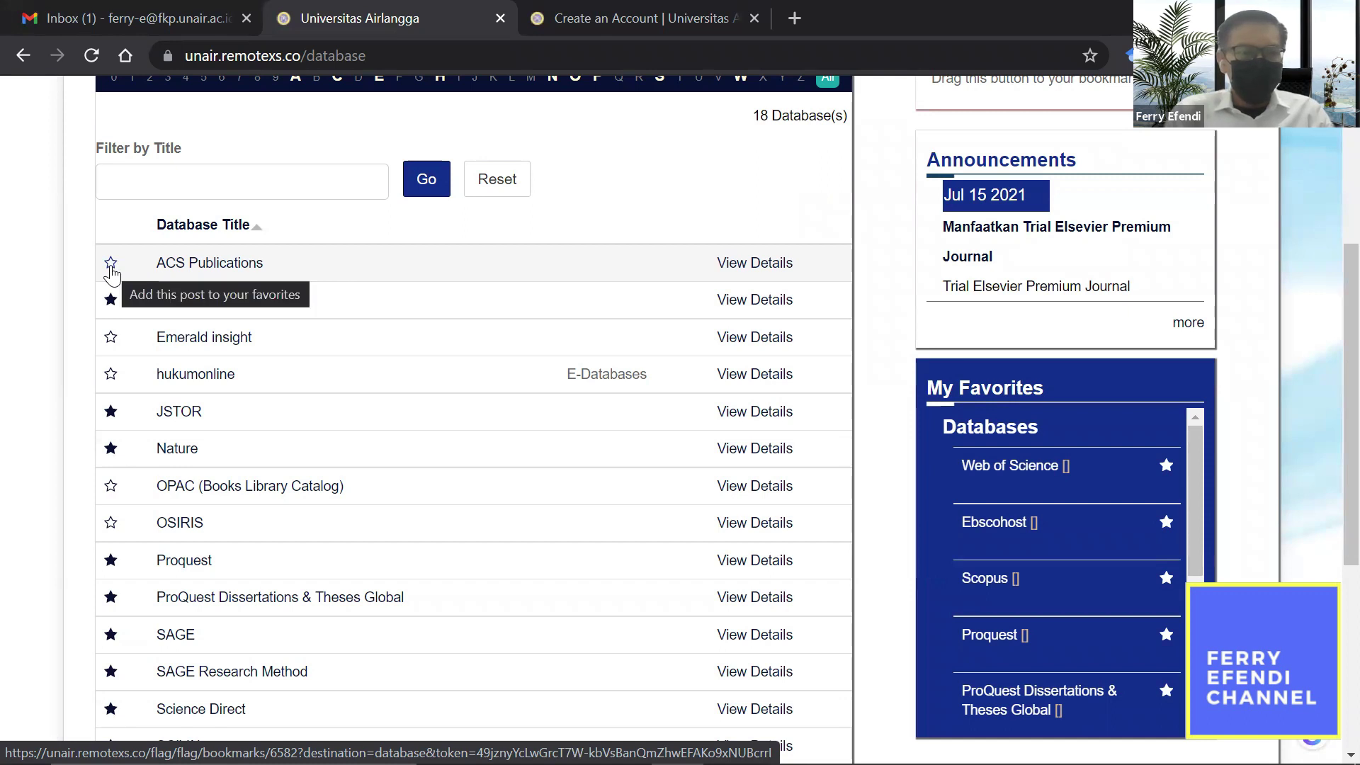
Add ACS Publications to the favourite databases and remove it from the favourites again.
left_click(111, 263)
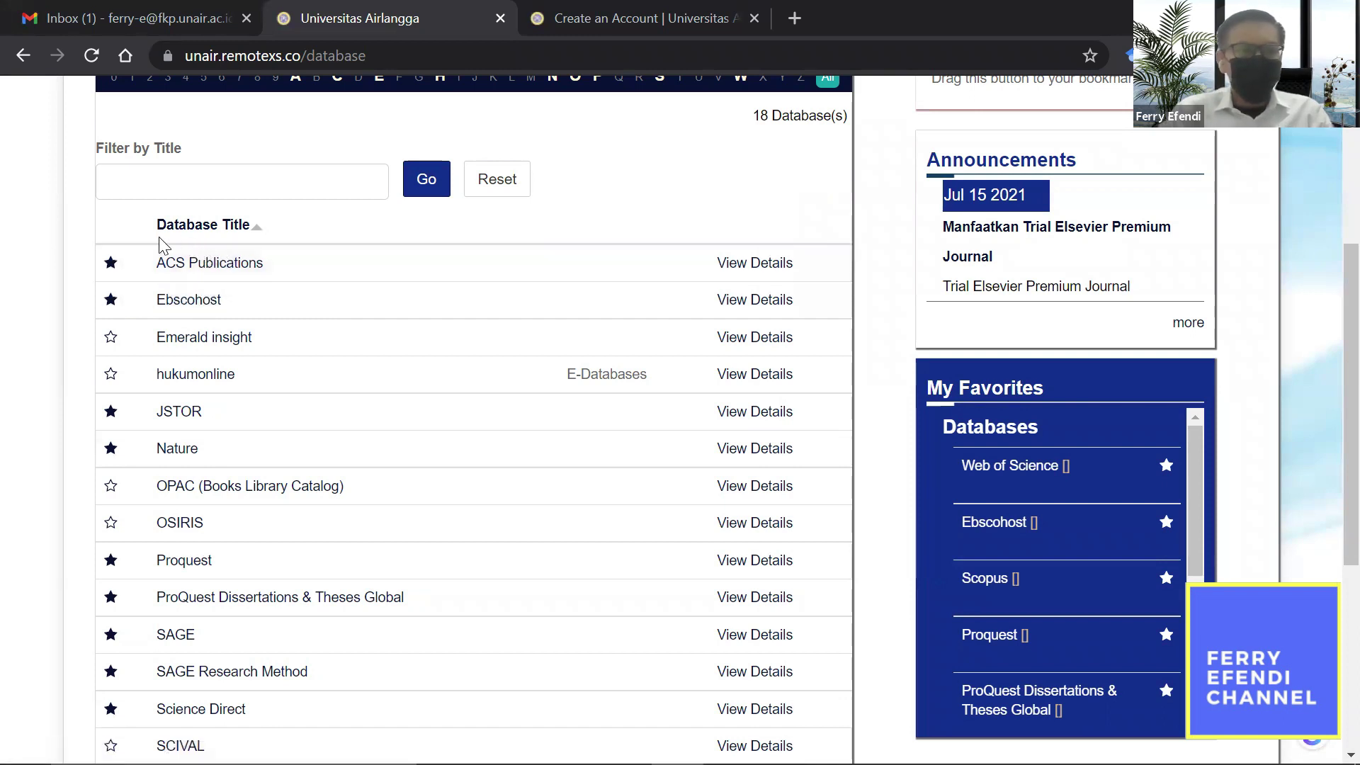
left_click(112, 265)
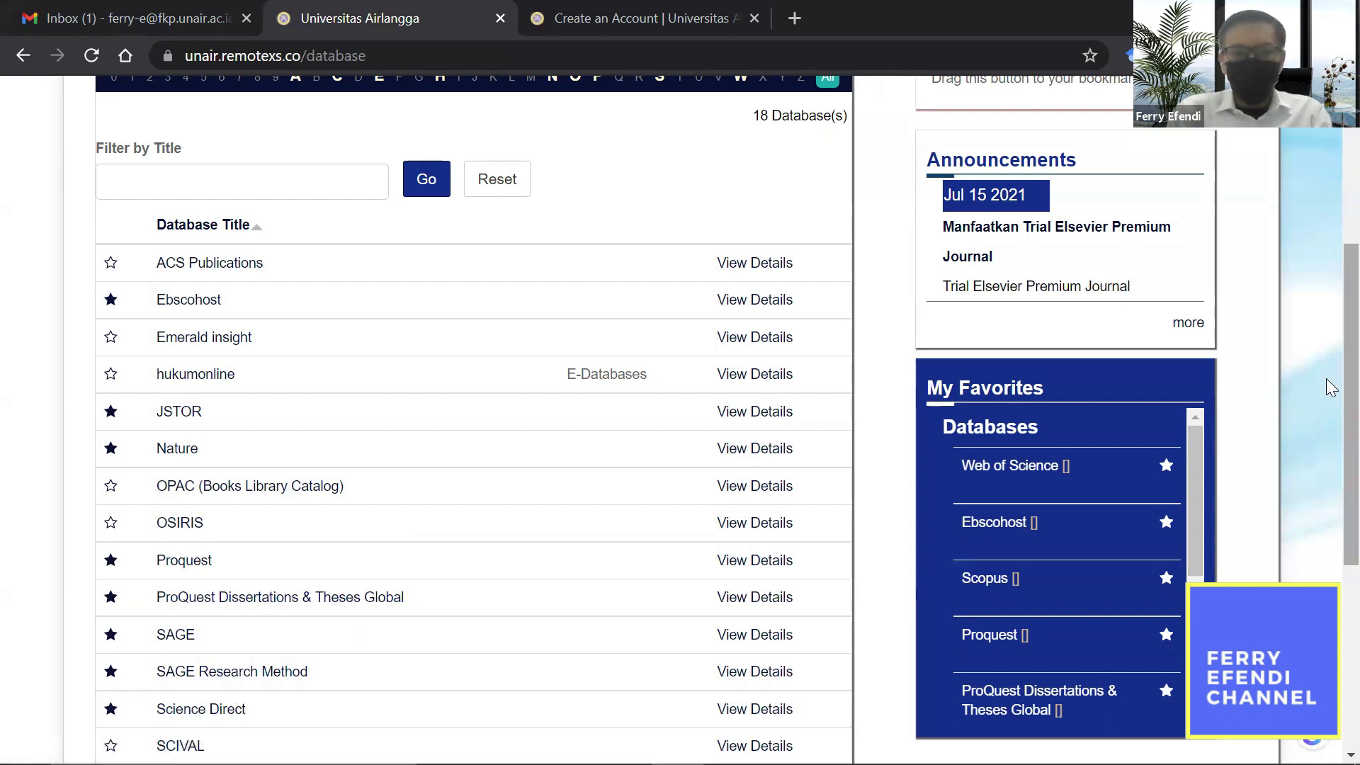
scroll(1328, 461, "down", 5)
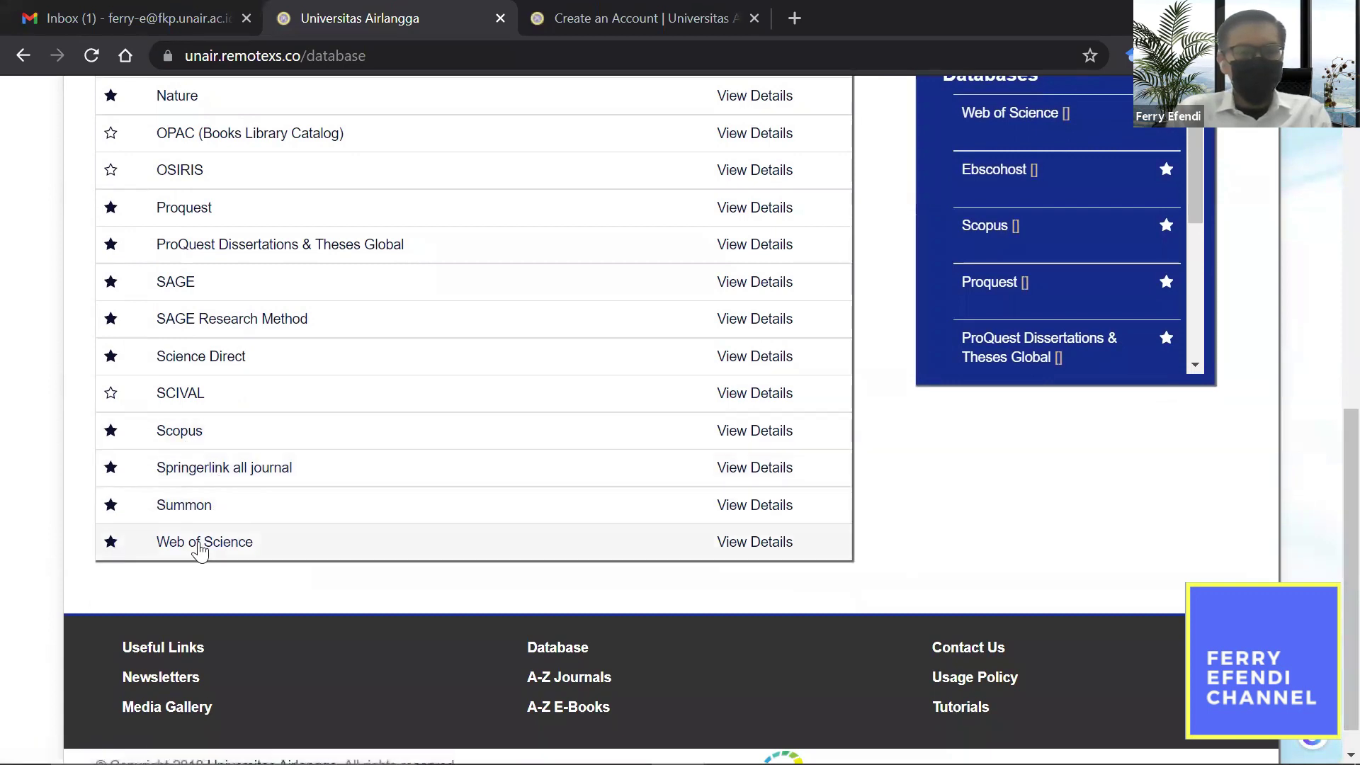
Open the A-Z Journals page of the e-resources and look through its list down to the last title.
scroll(1328, 248, "up", 8)
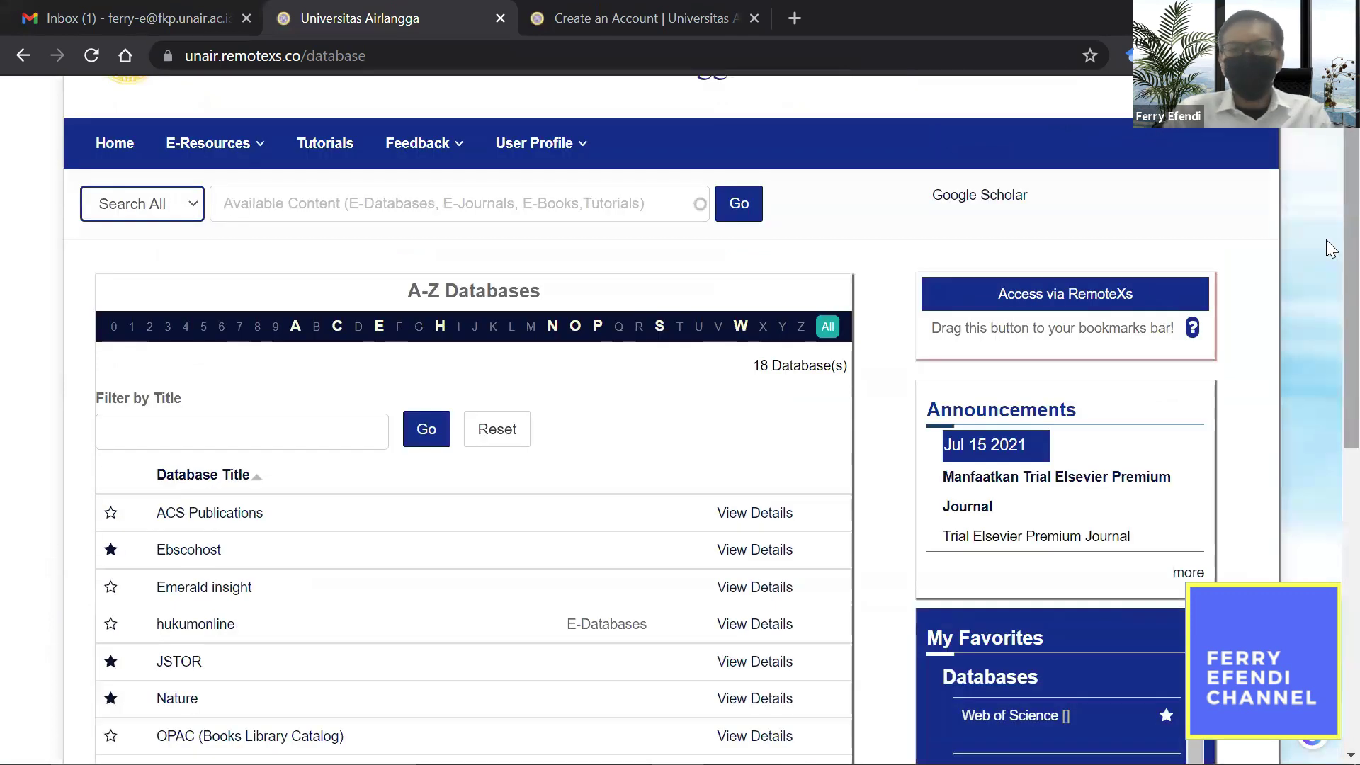
mouse_move(204, 152)
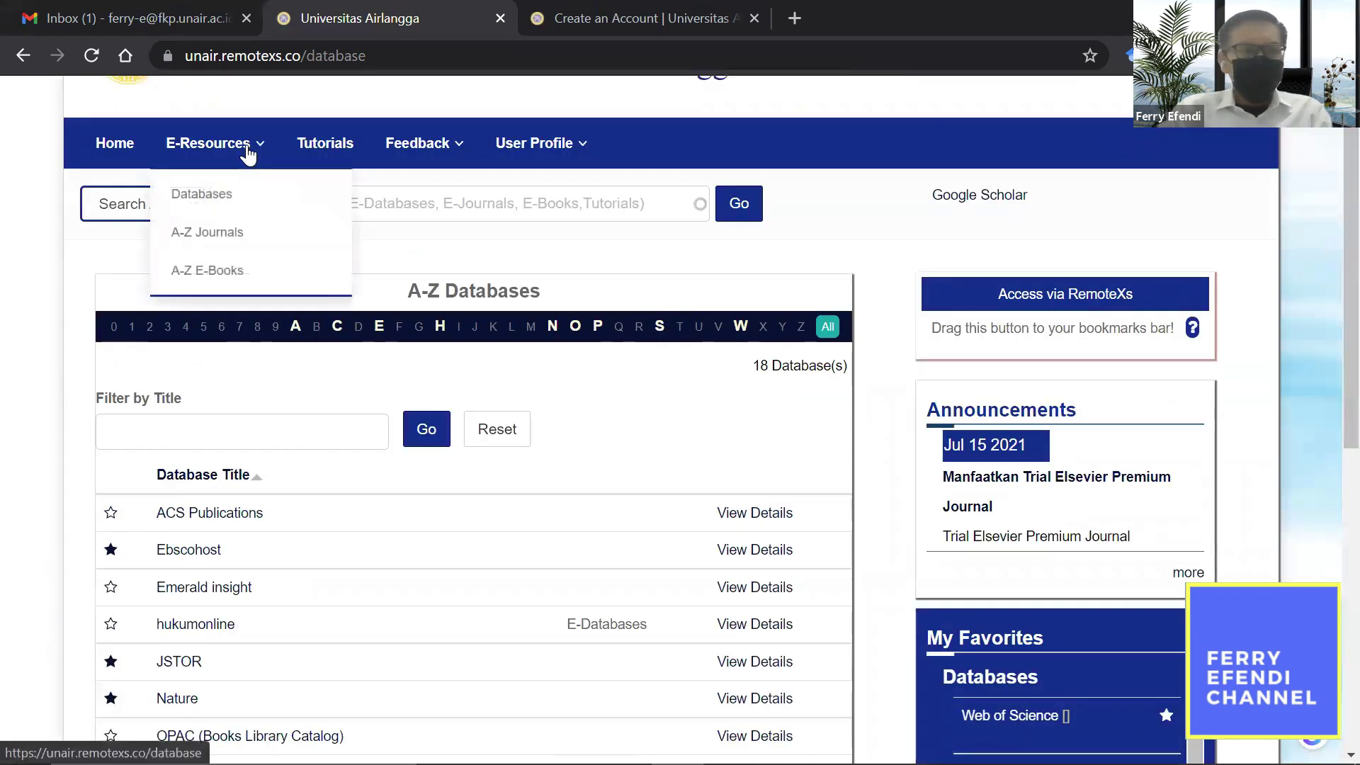
left_click(208, 234)
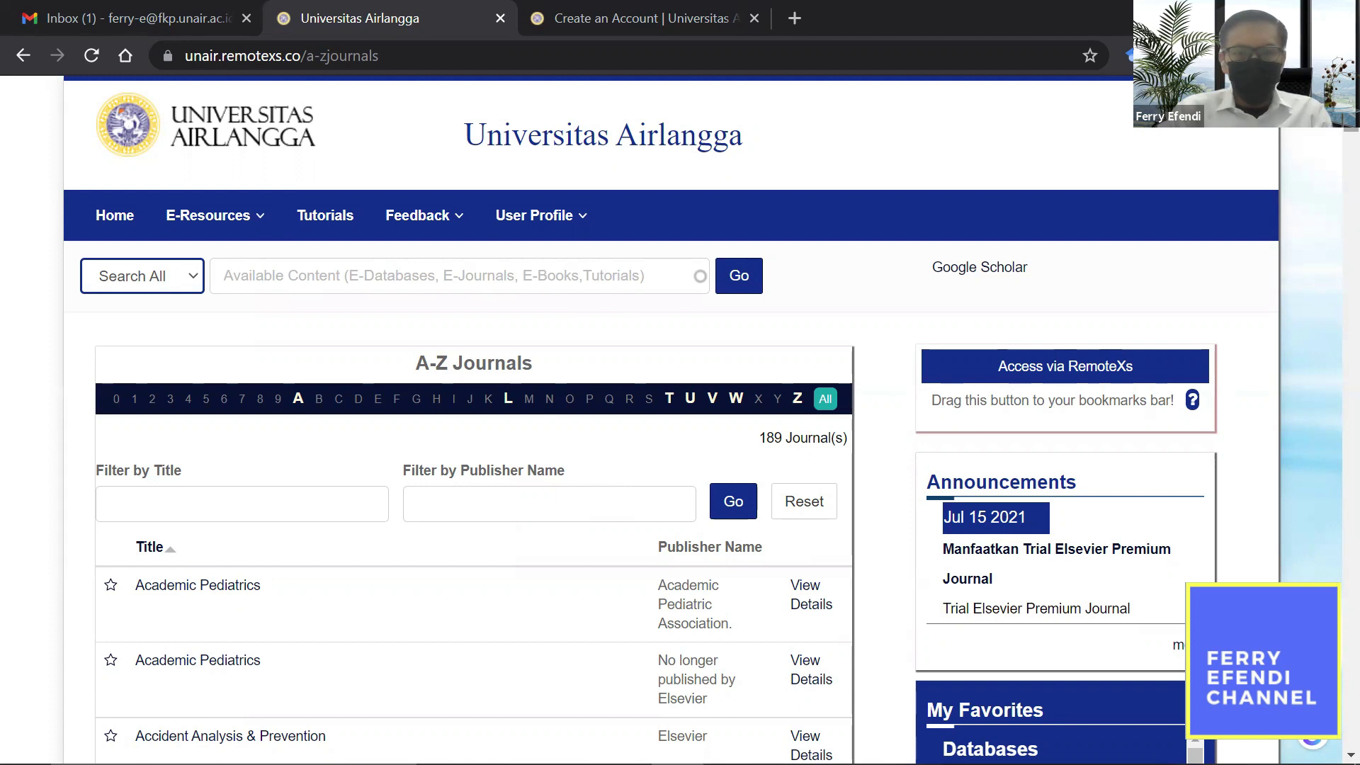
scroll(462, 297, "down", 3)
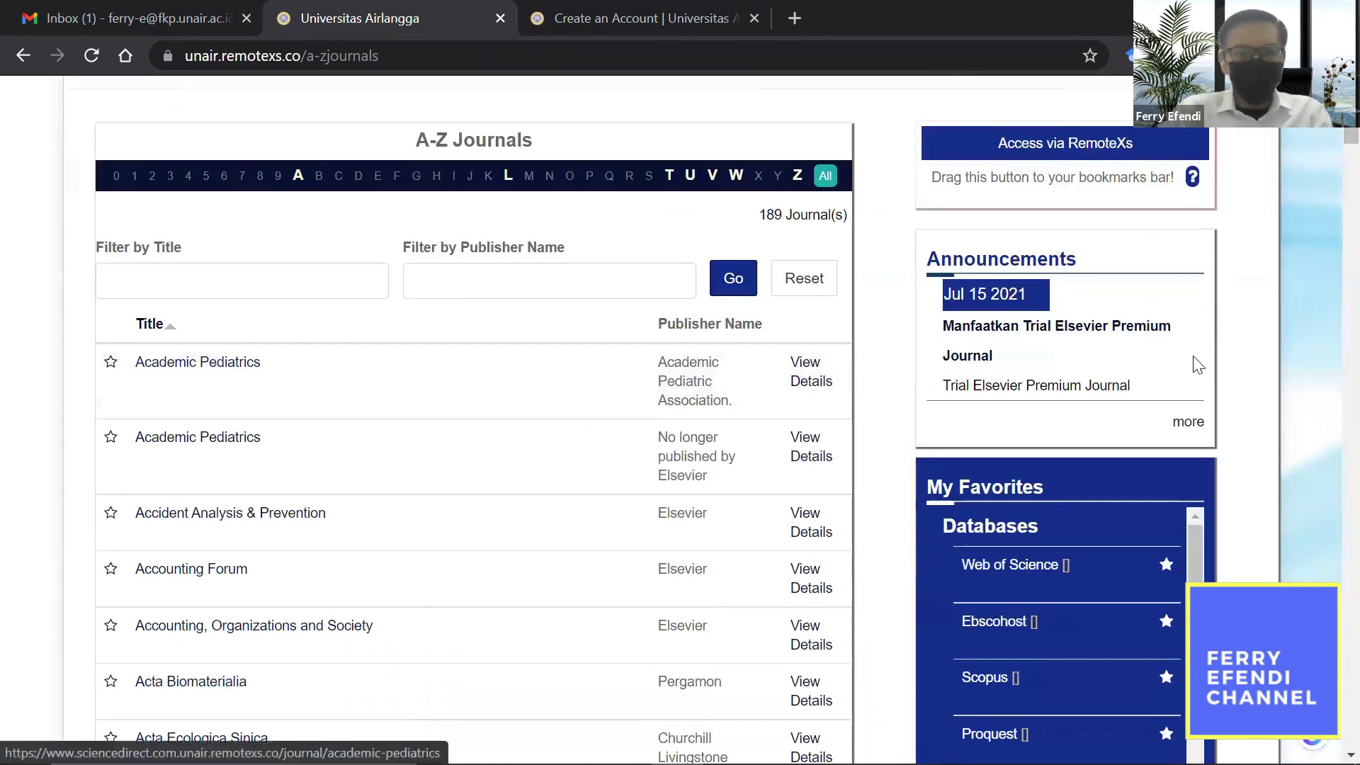
left_click_drag(1330, 140, 1330, 737)
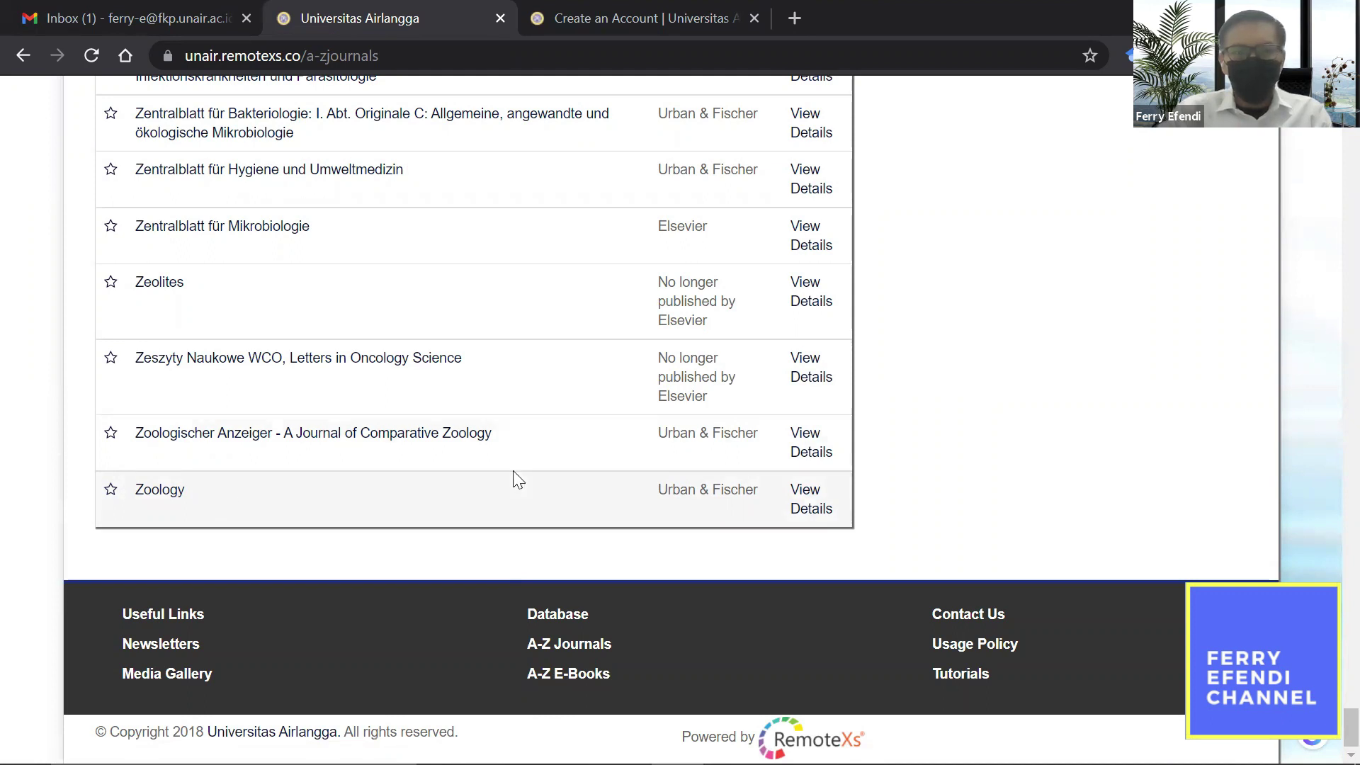
scroll(1331, 238, "up", 20)
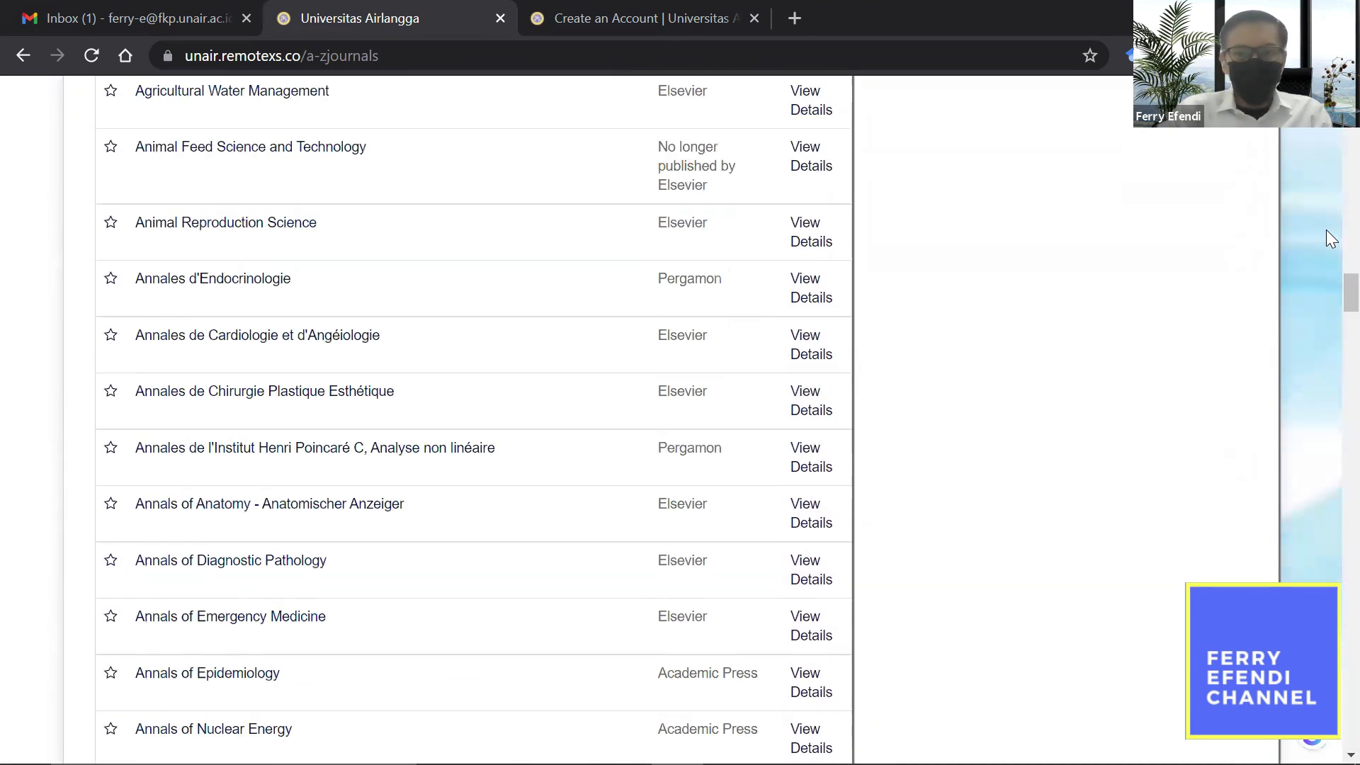
scroll(1331, 239, "up", 15)
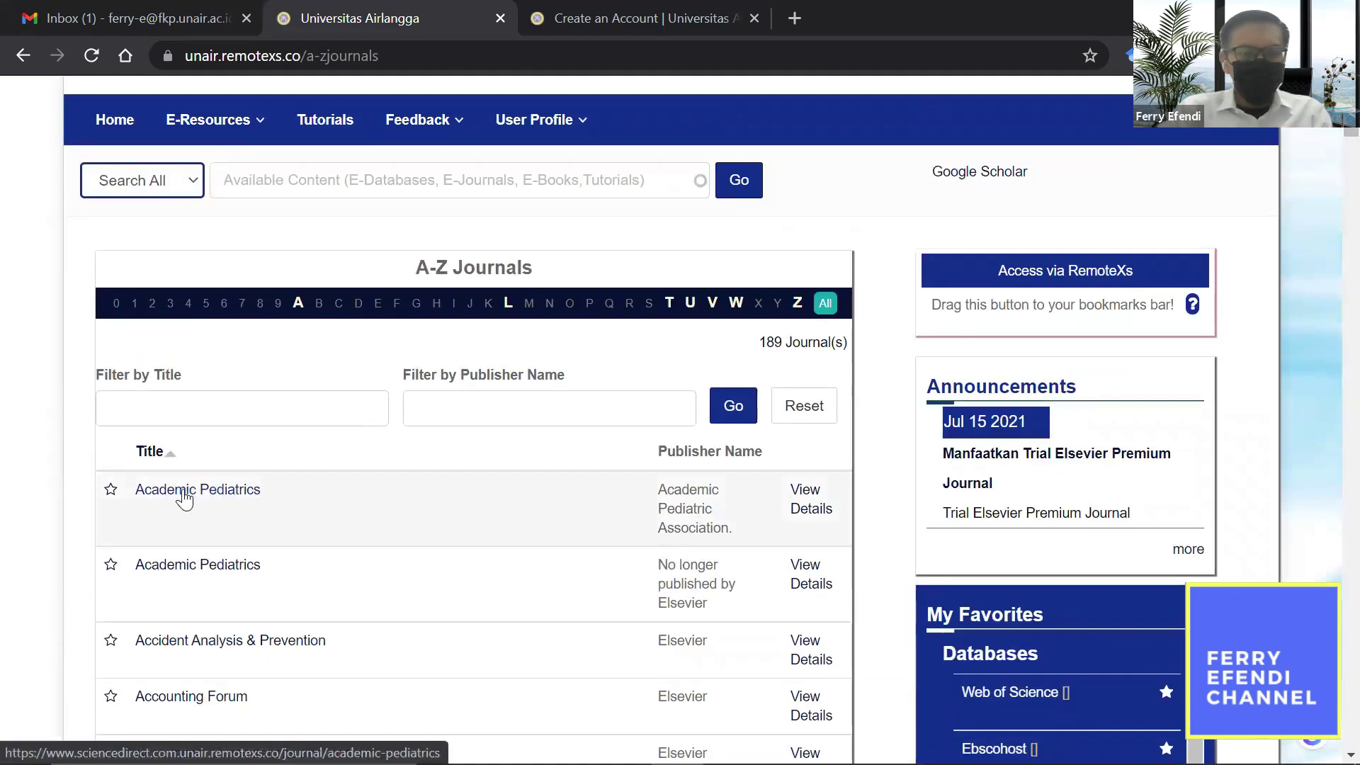
Open the first Academic Pediatrics journal on ScienceDirect and return to the library portal's journal list.
left_click(182, 494)
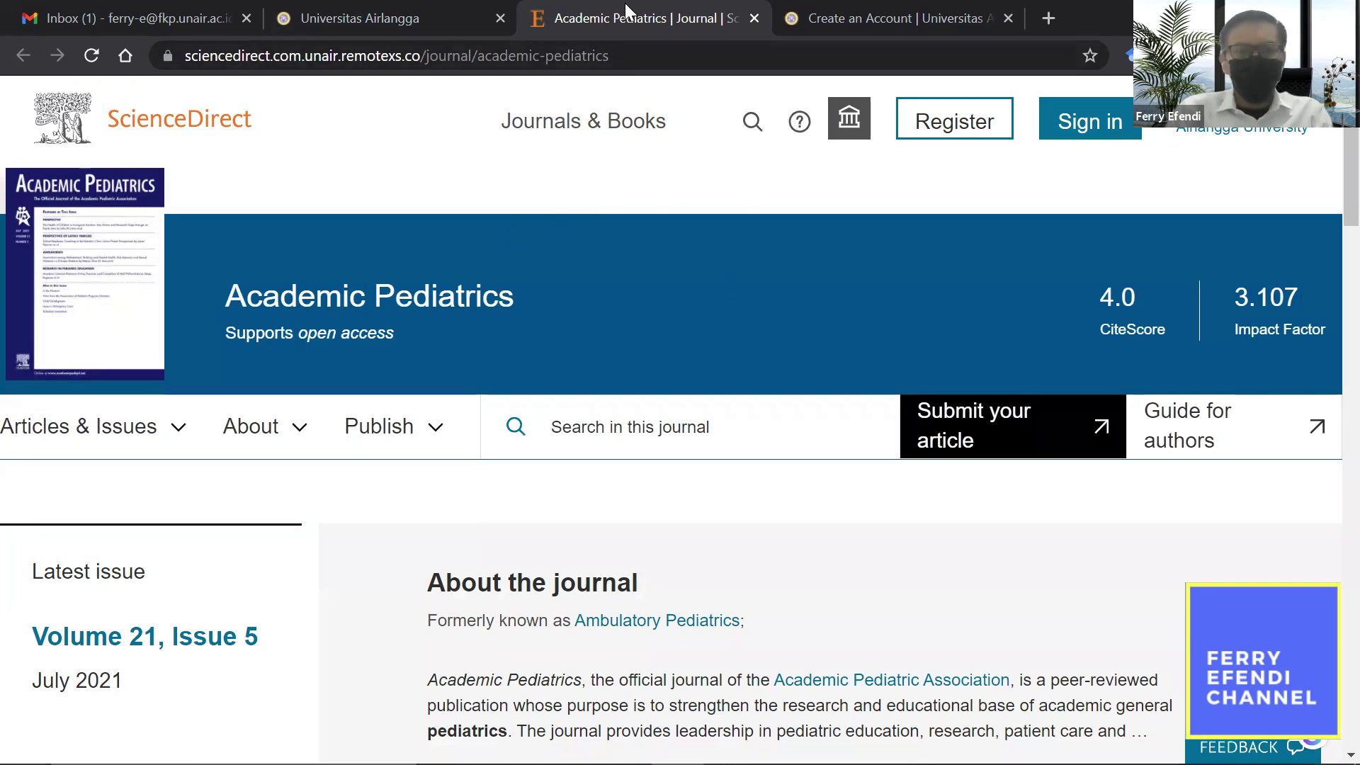
left_click(378, 21)
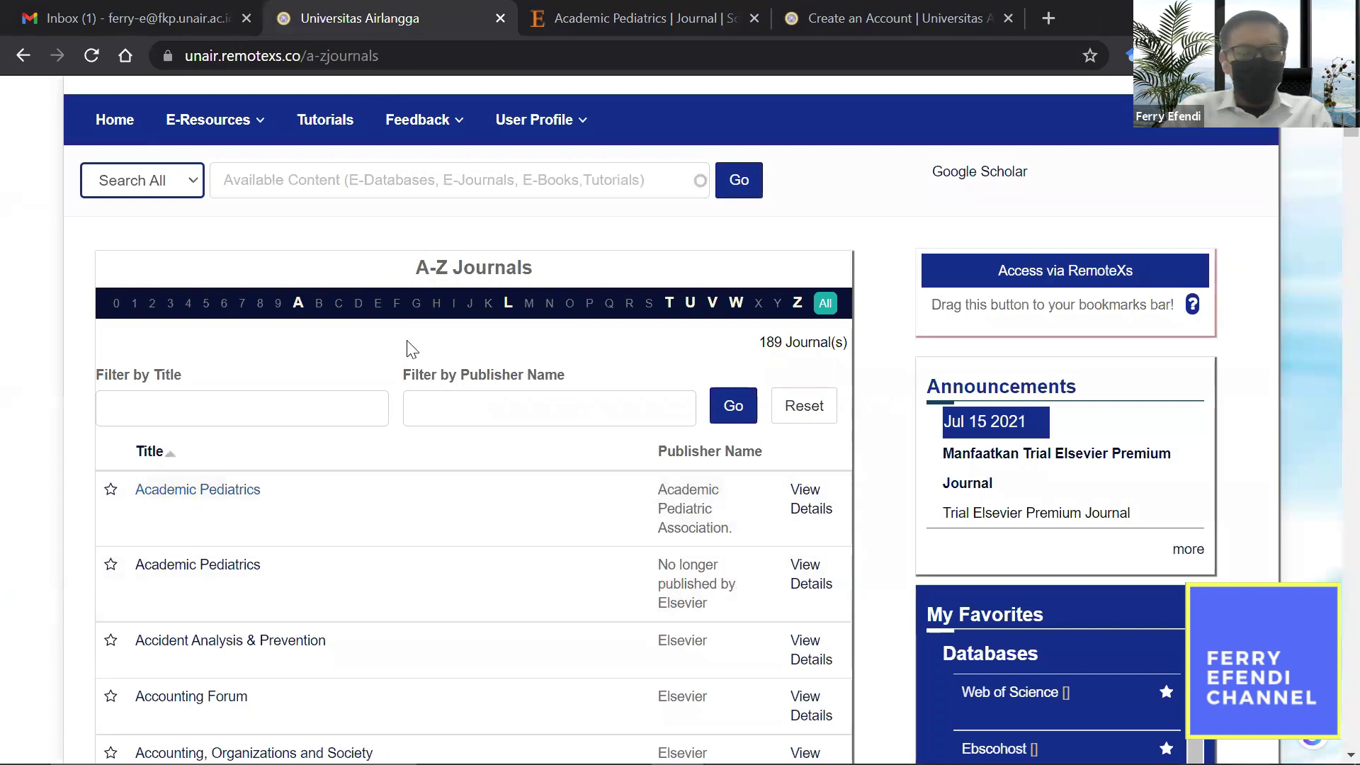
Open the A-Z E-Books page of the e-resources and look through the whole list of titles.
left_click(254, 122)
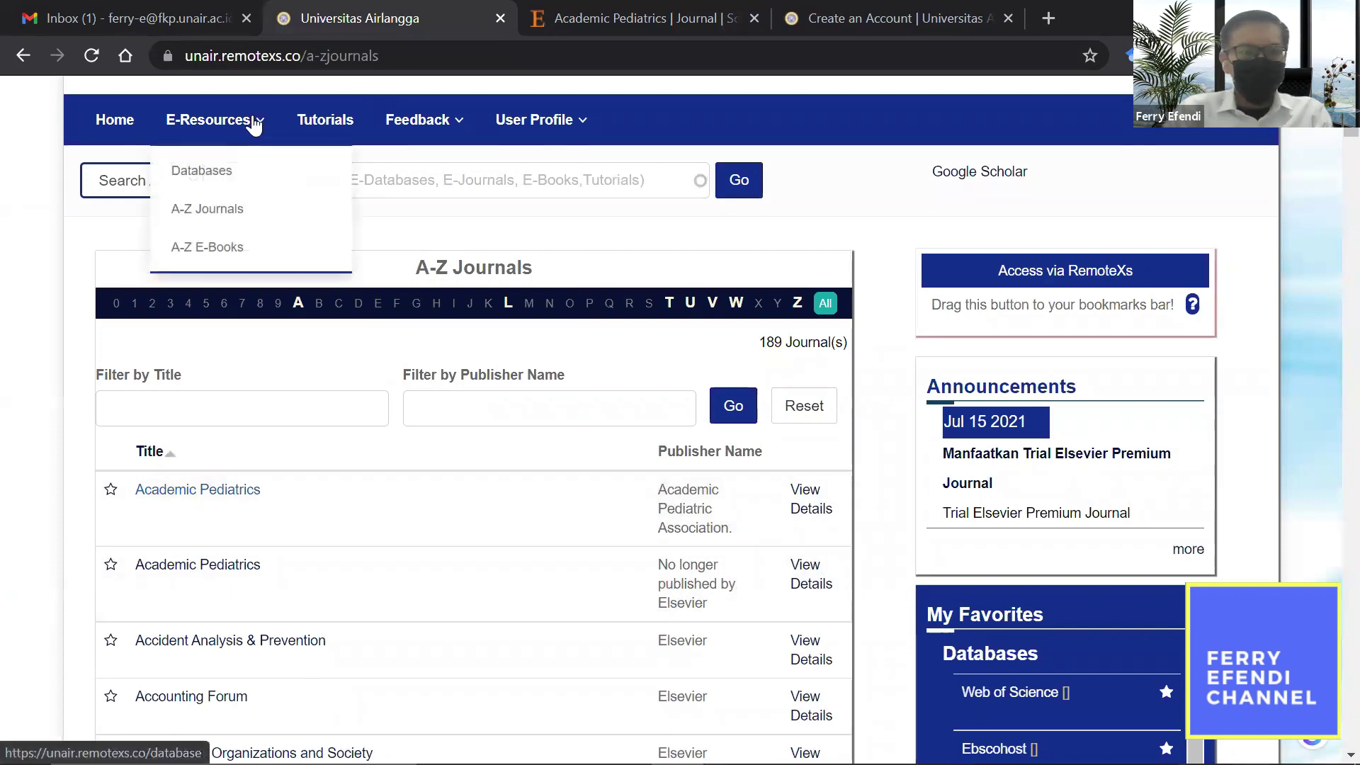
left_click(212, 248)
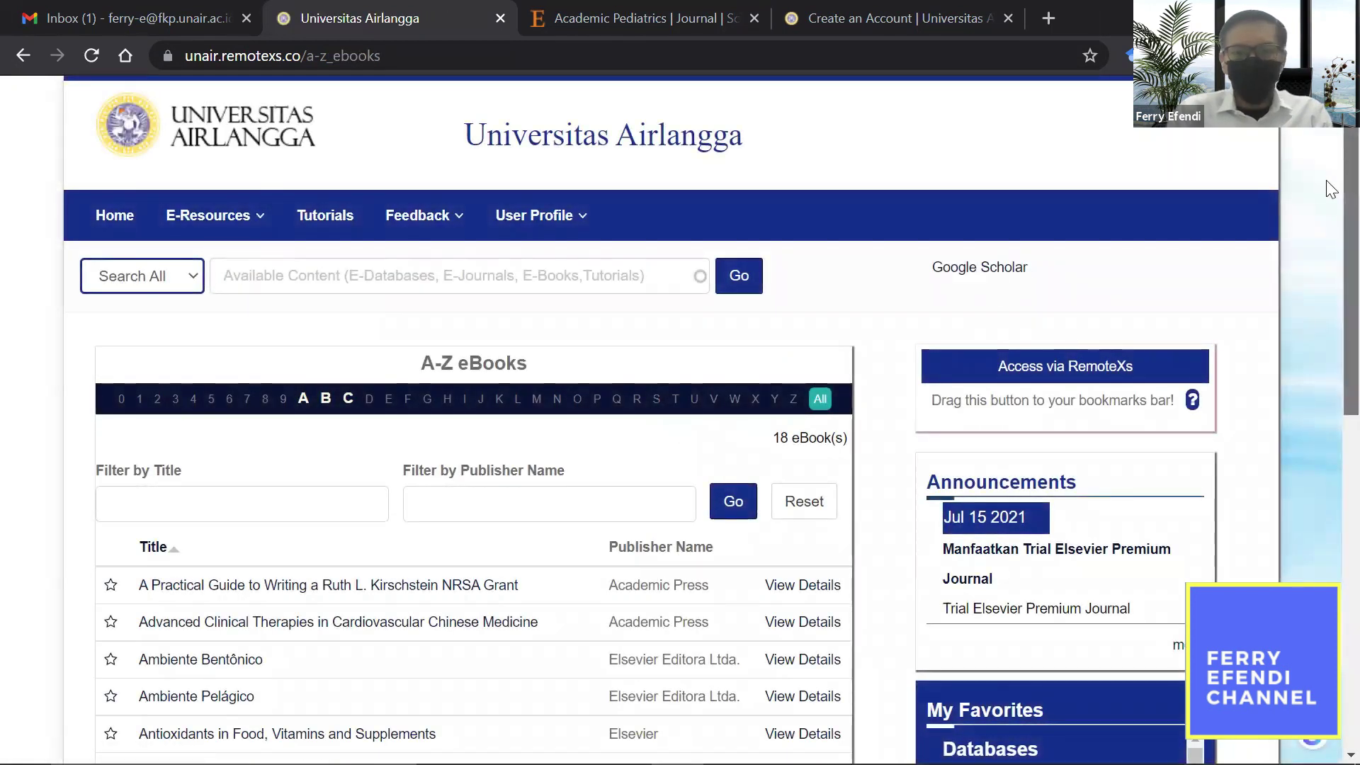
scroll(1332, 189, "down", 3)
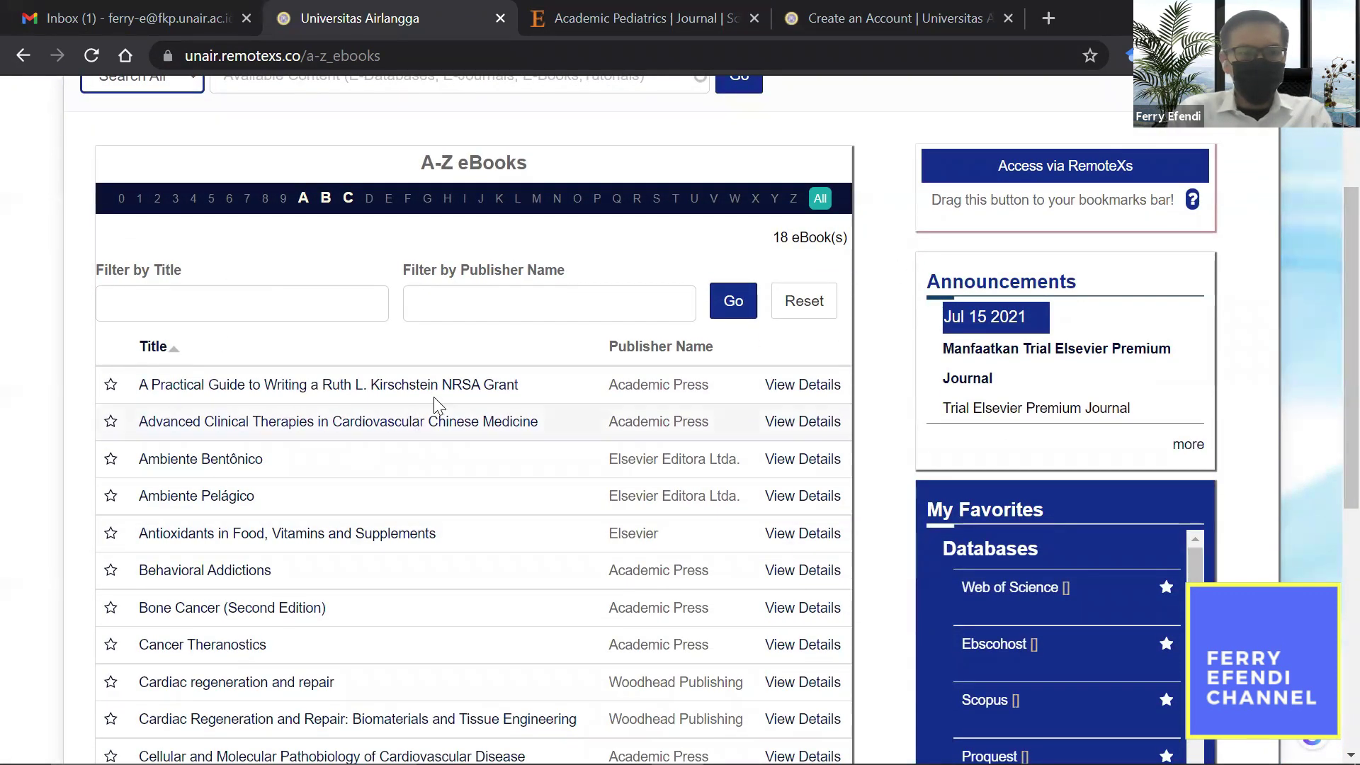
scroll(1326, 305, "down", 2)
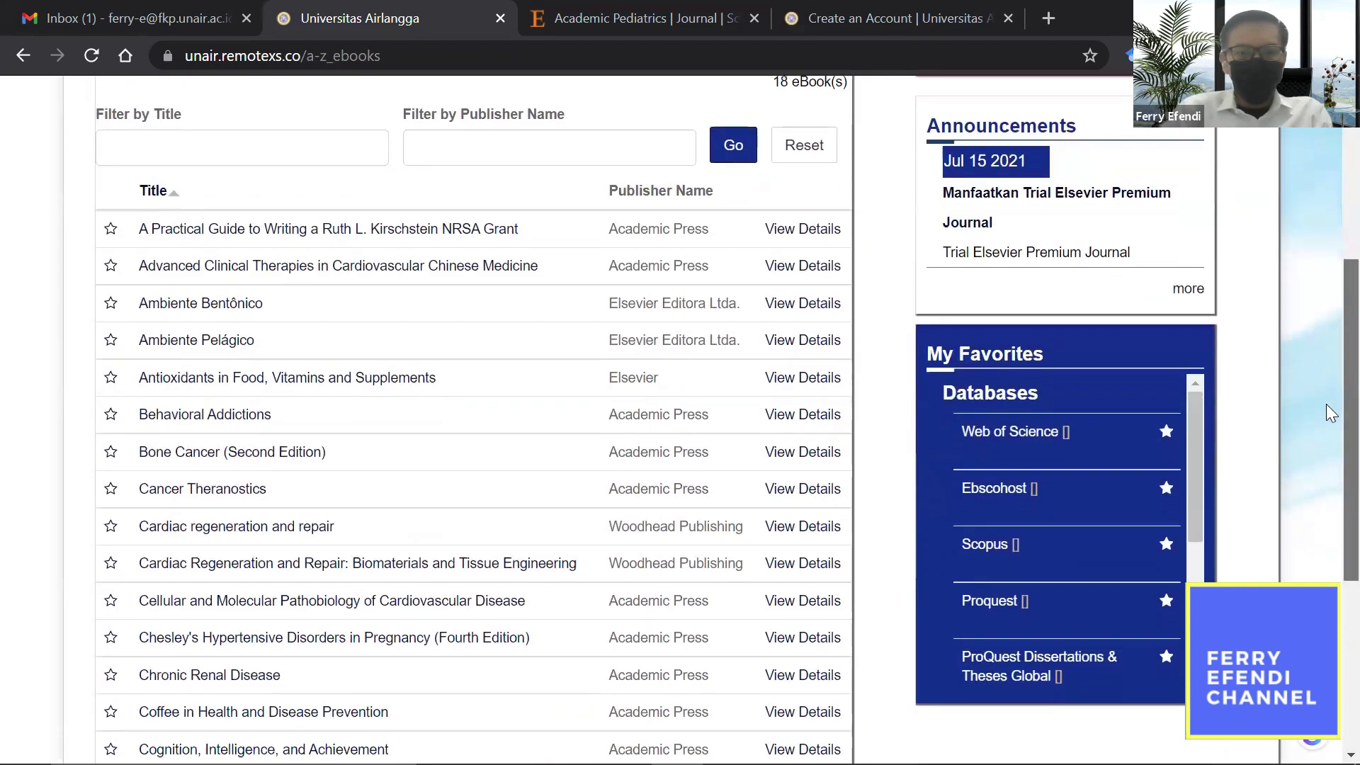
scroll(1331, 413, "down", 5)
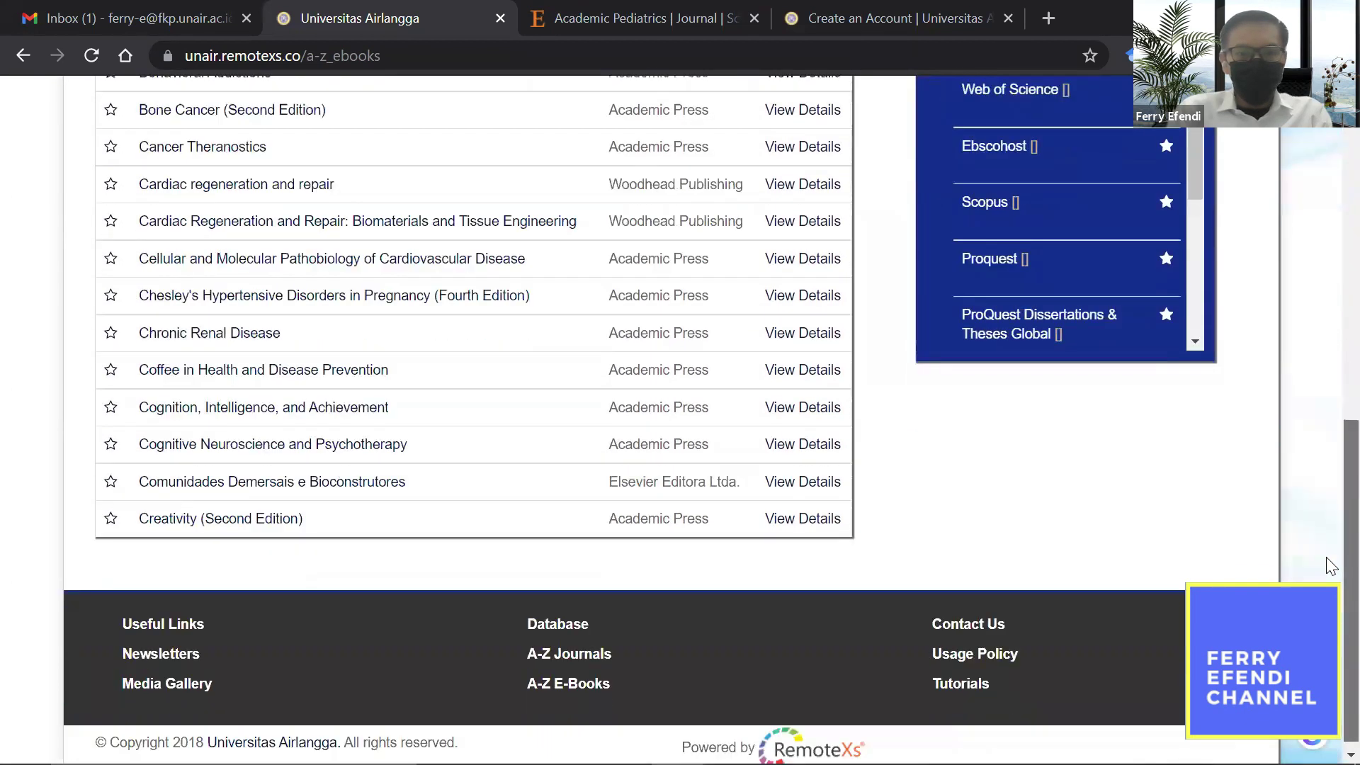
scroll(1326, 262, "up", 10)
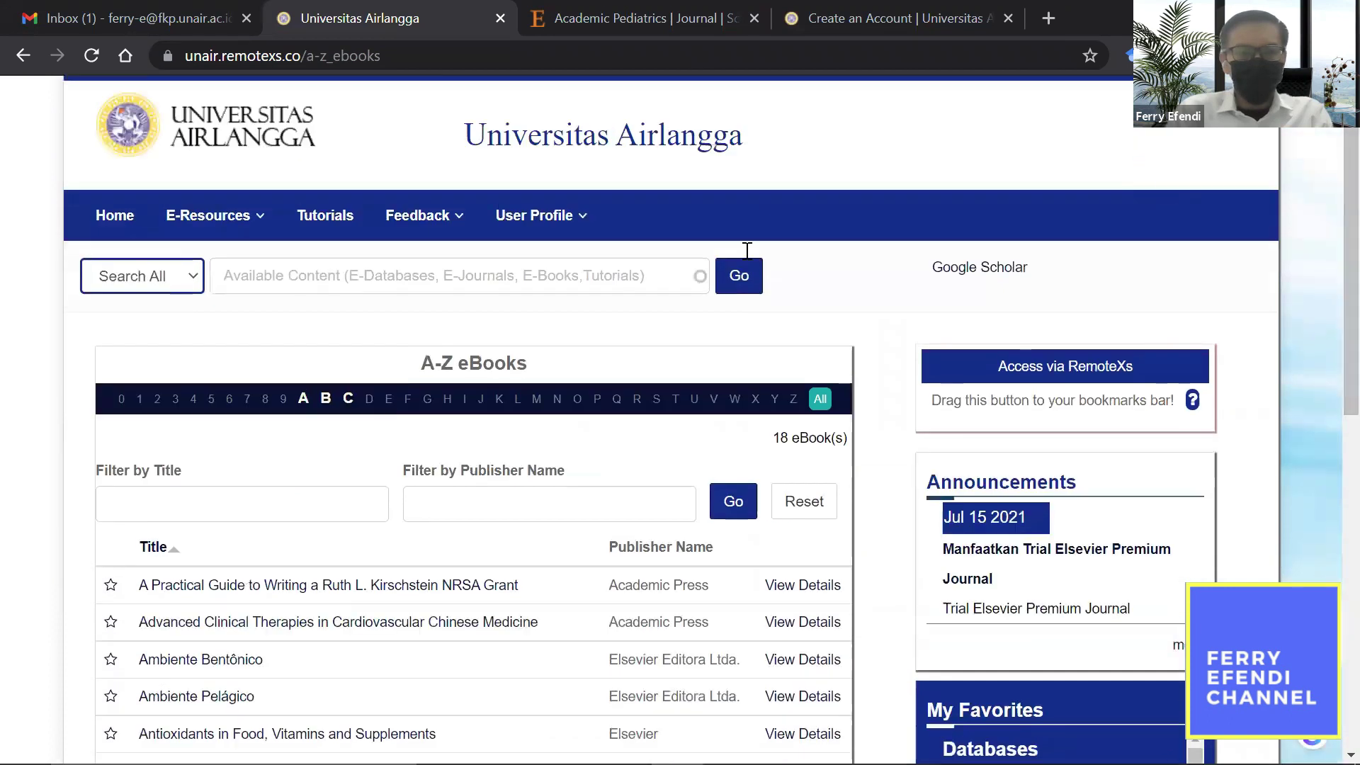
Open the RemoteXs User Guide from the Tutorials page, play its video briefly and pause it.
mouse_move(230, 222)
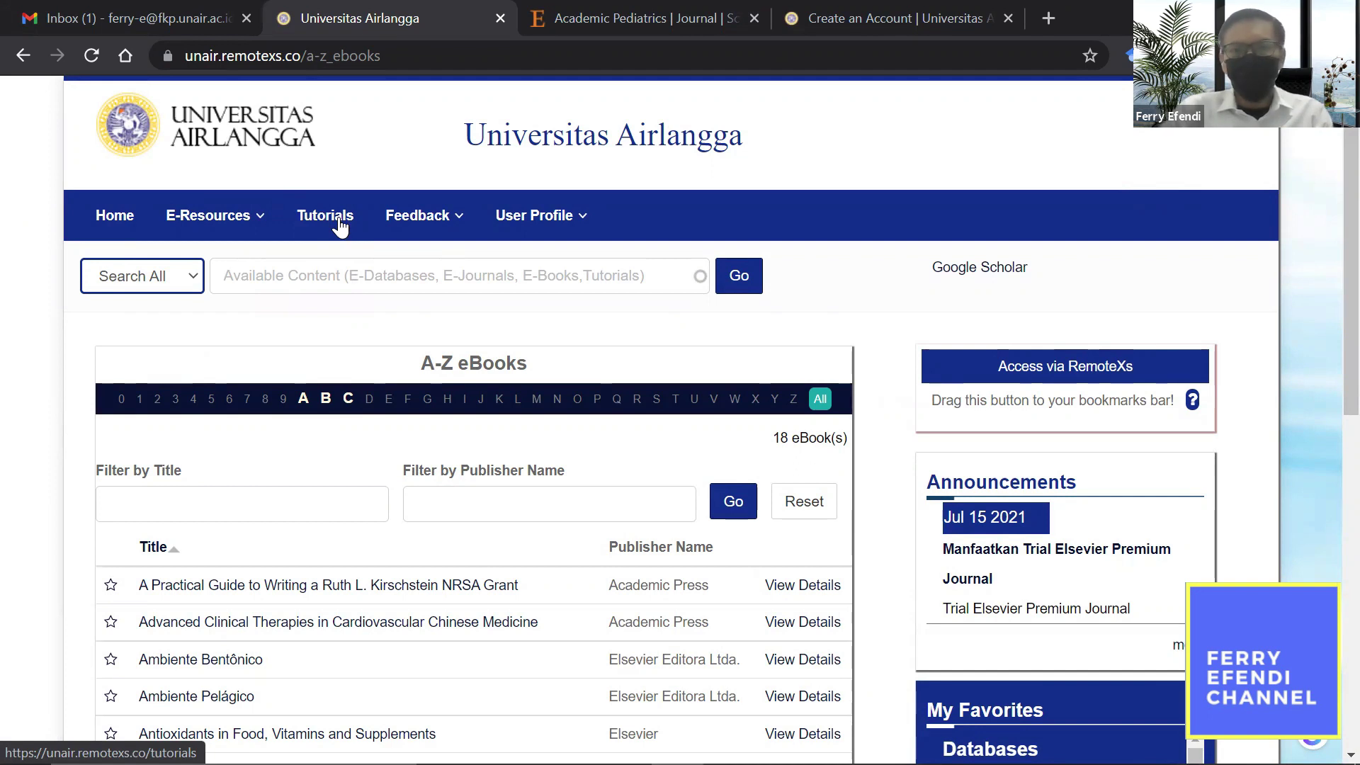
left_click(339, 217)
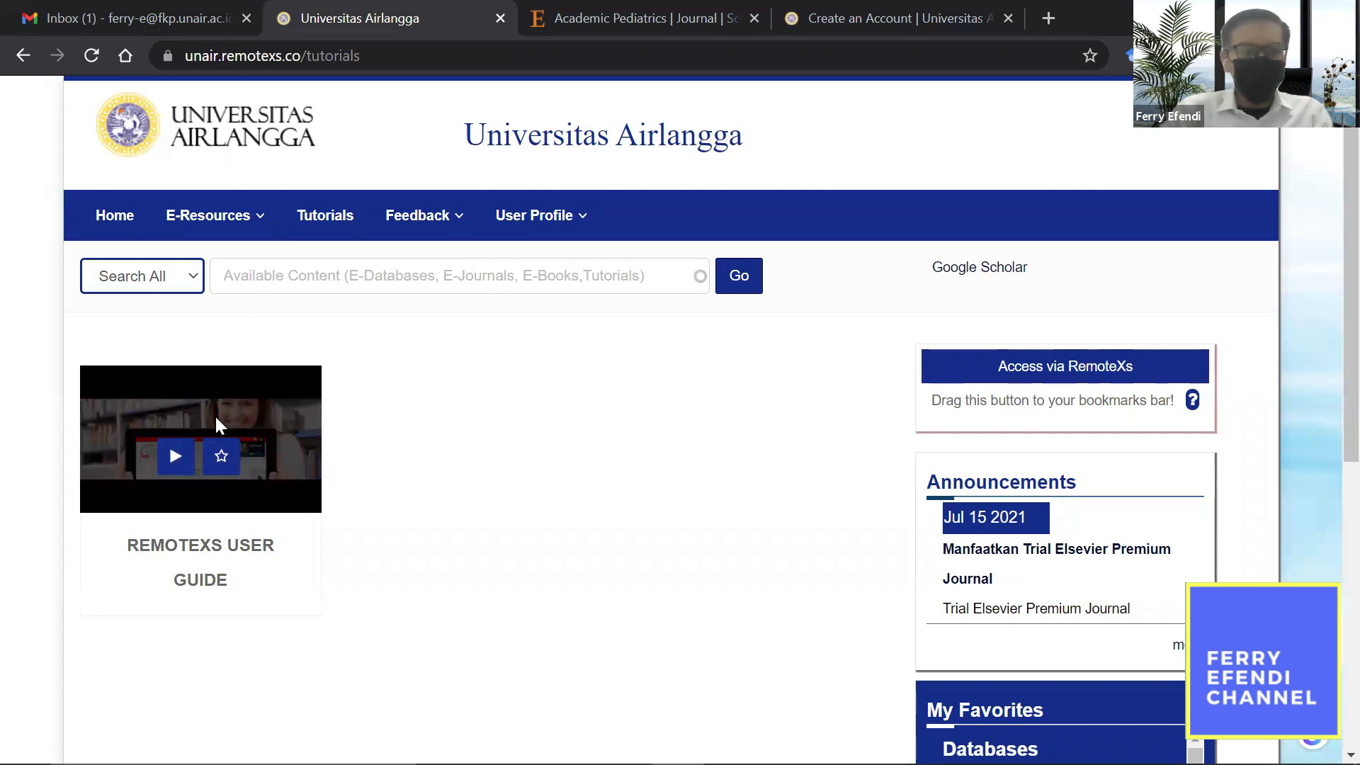
left_click(170, 462)
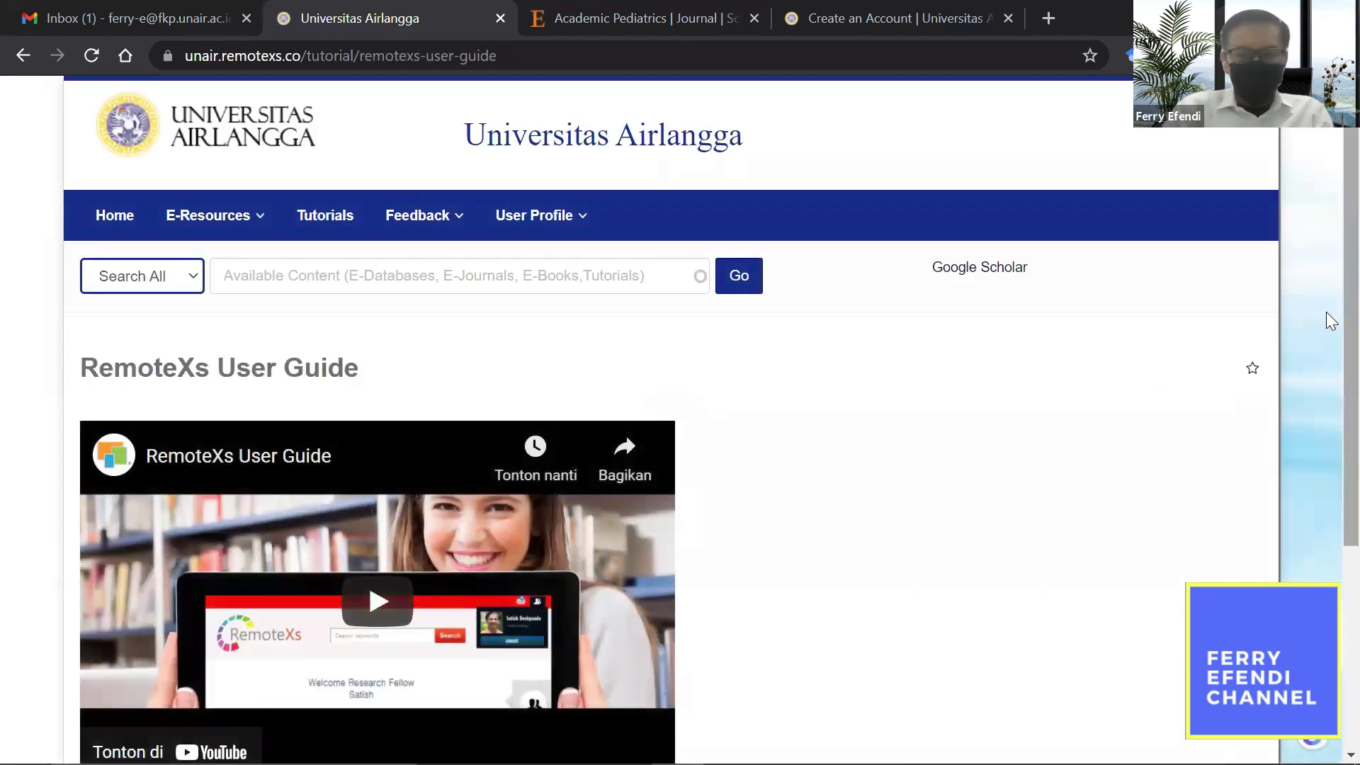
scroll(1326, 434, "down", 3)
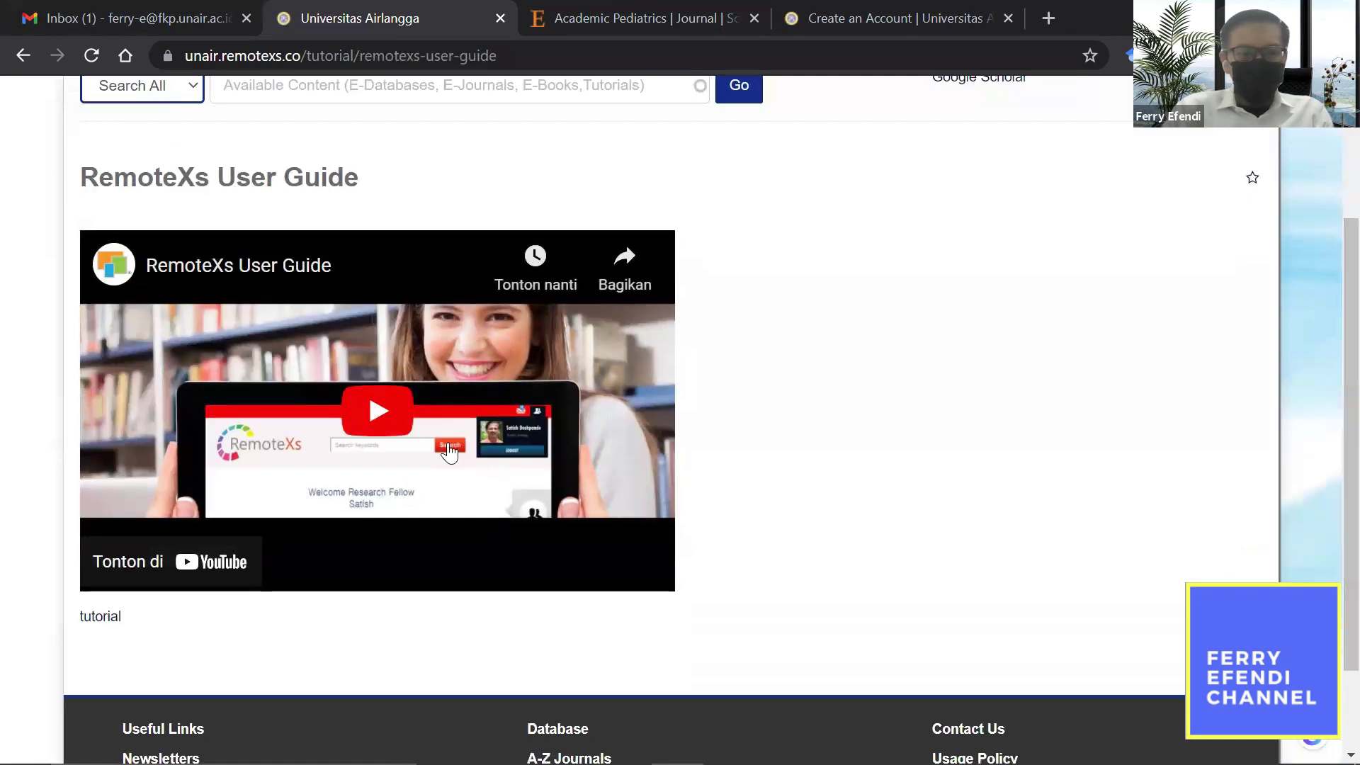
left_click(405, 427)
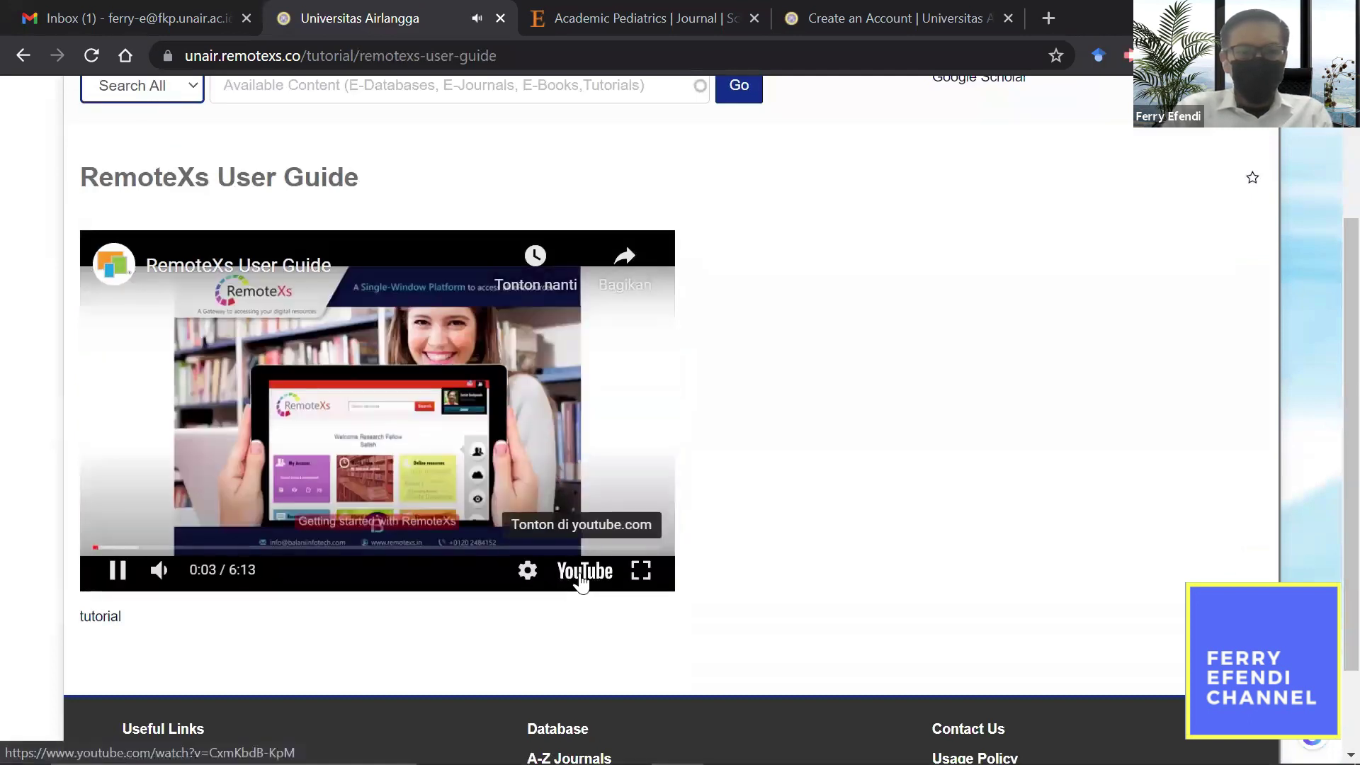
left_click(340, 423)
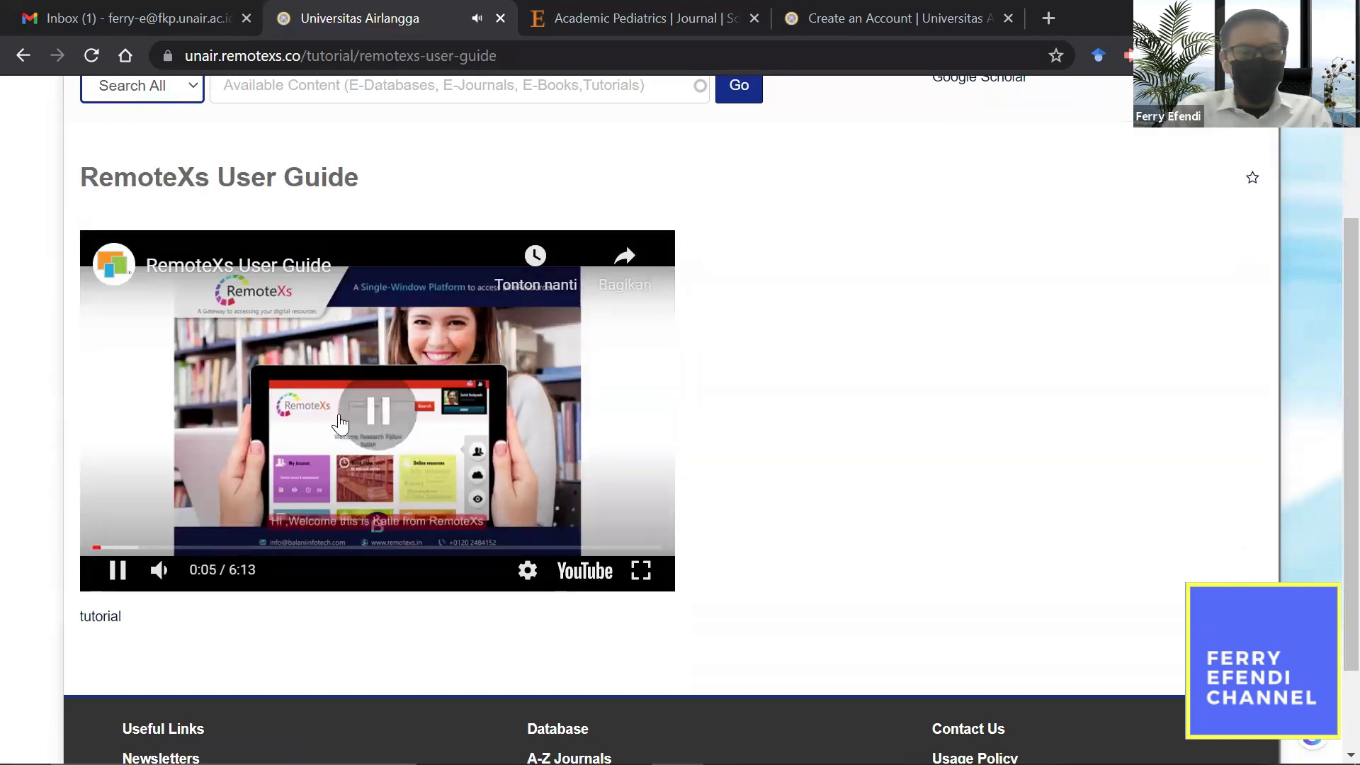
Open the Suggestion for Purchase feedback form and look at the resource types that can be suggested.
scroll(1326, 198, "up", 3)
mouse_move(542, 202)
mouse_move(431, 221)
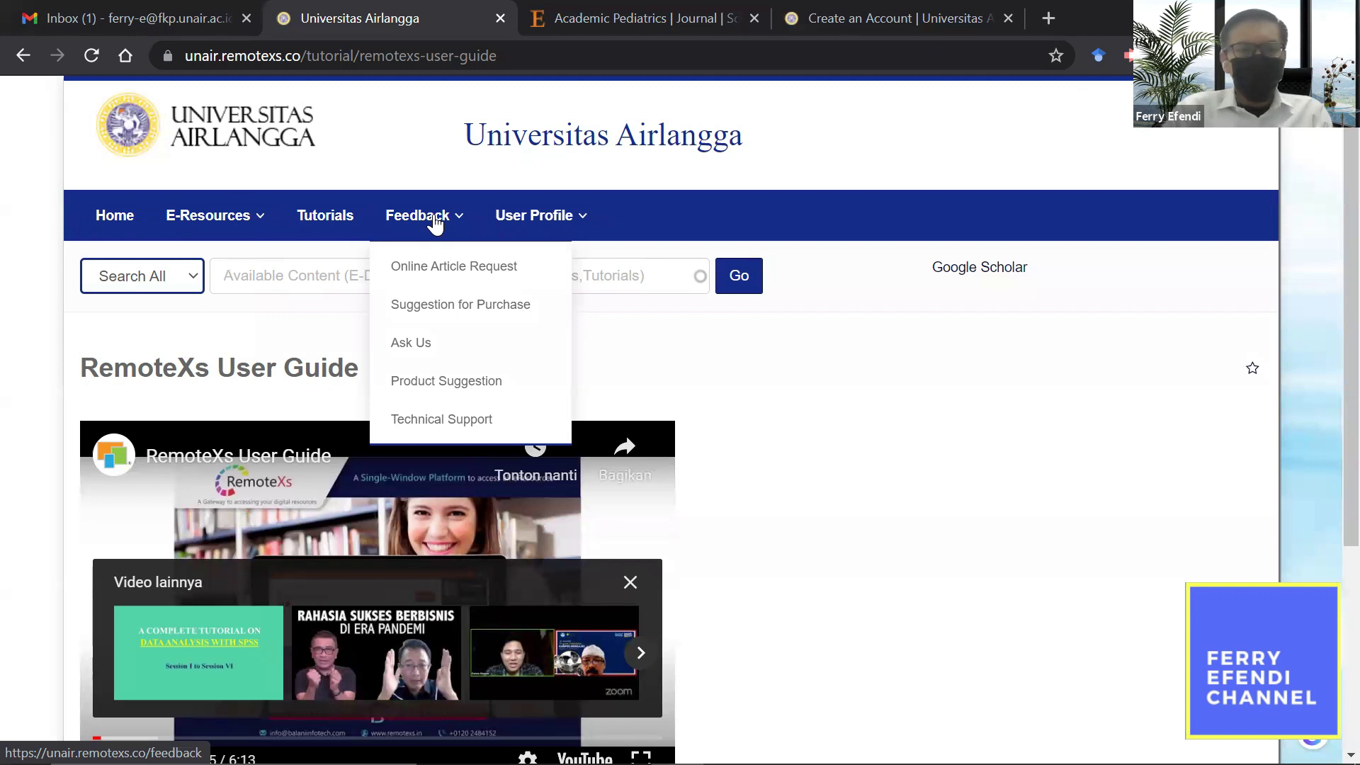
left_click(478, 306)
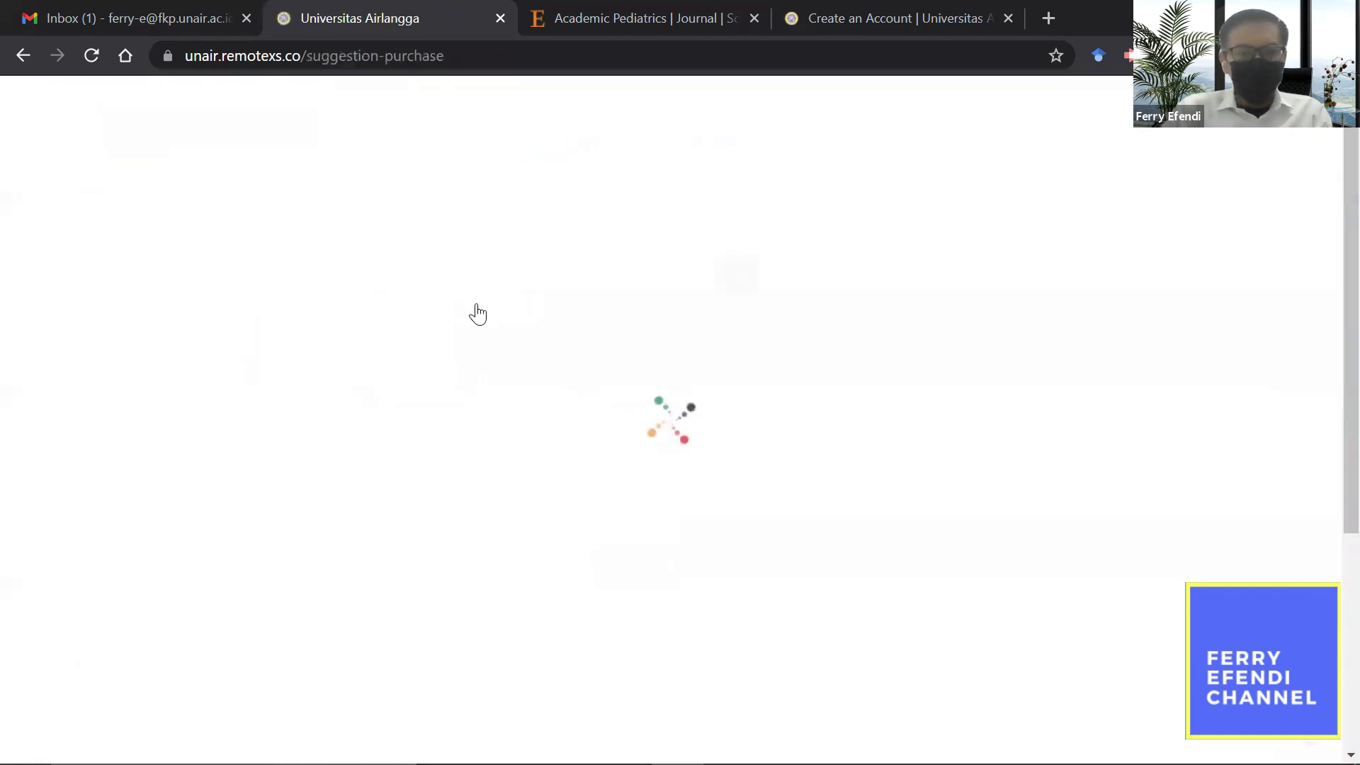
scroll(1325, 275, "down", 3)
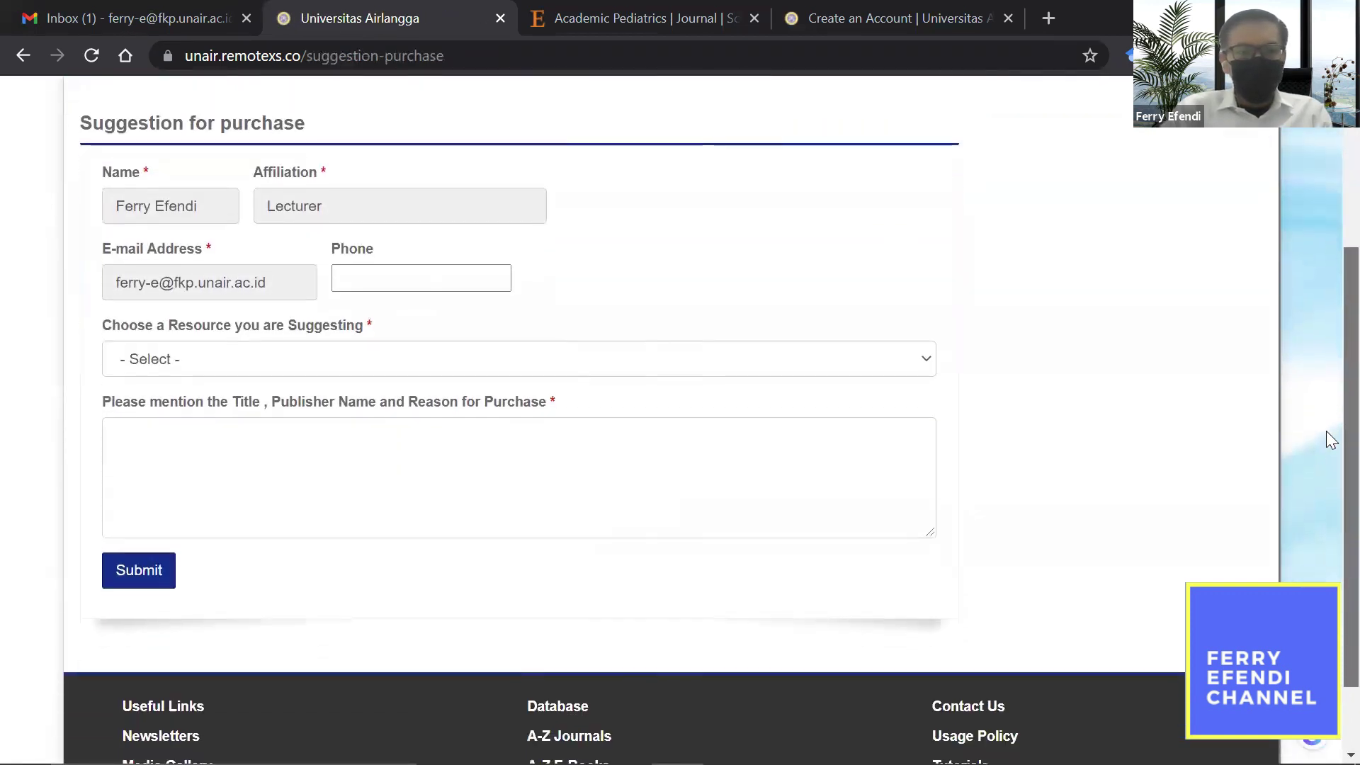
left_click(824, 359)
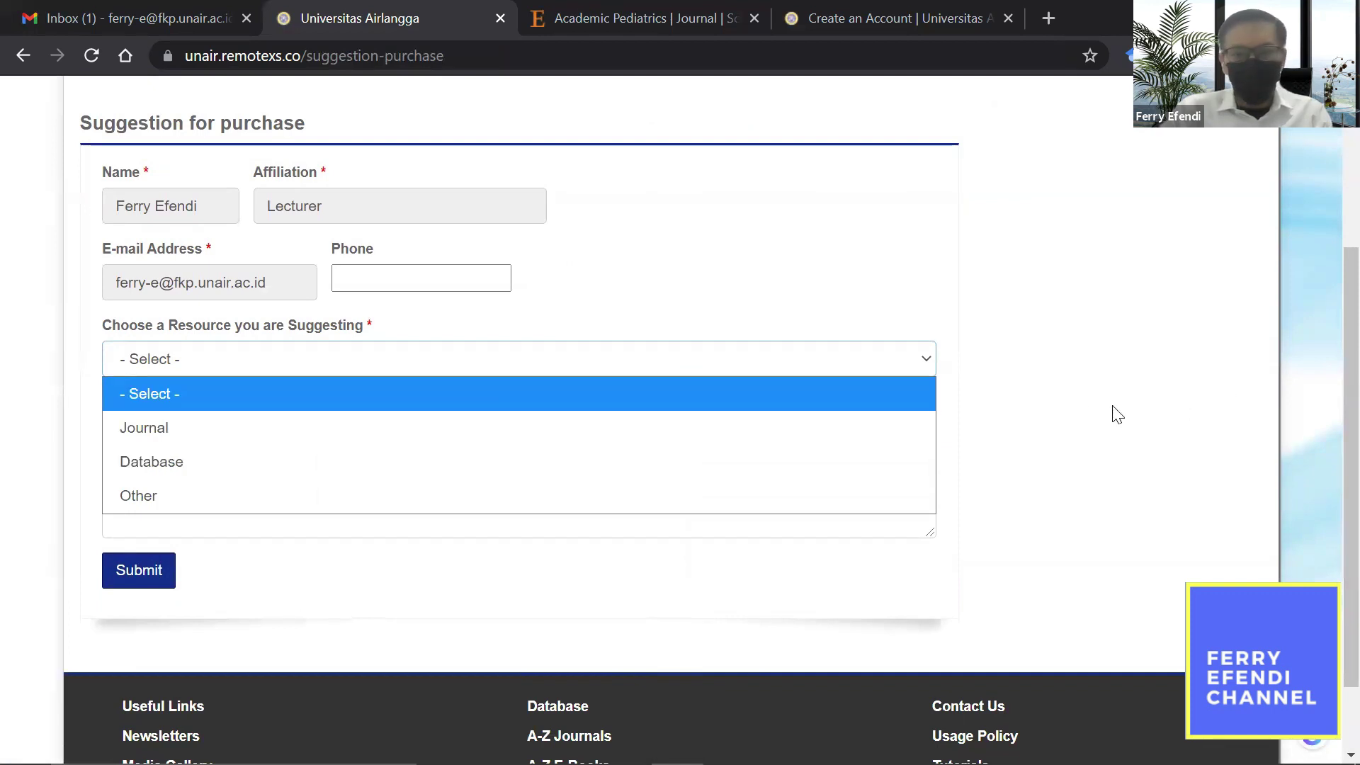
left_click(1123, 414)
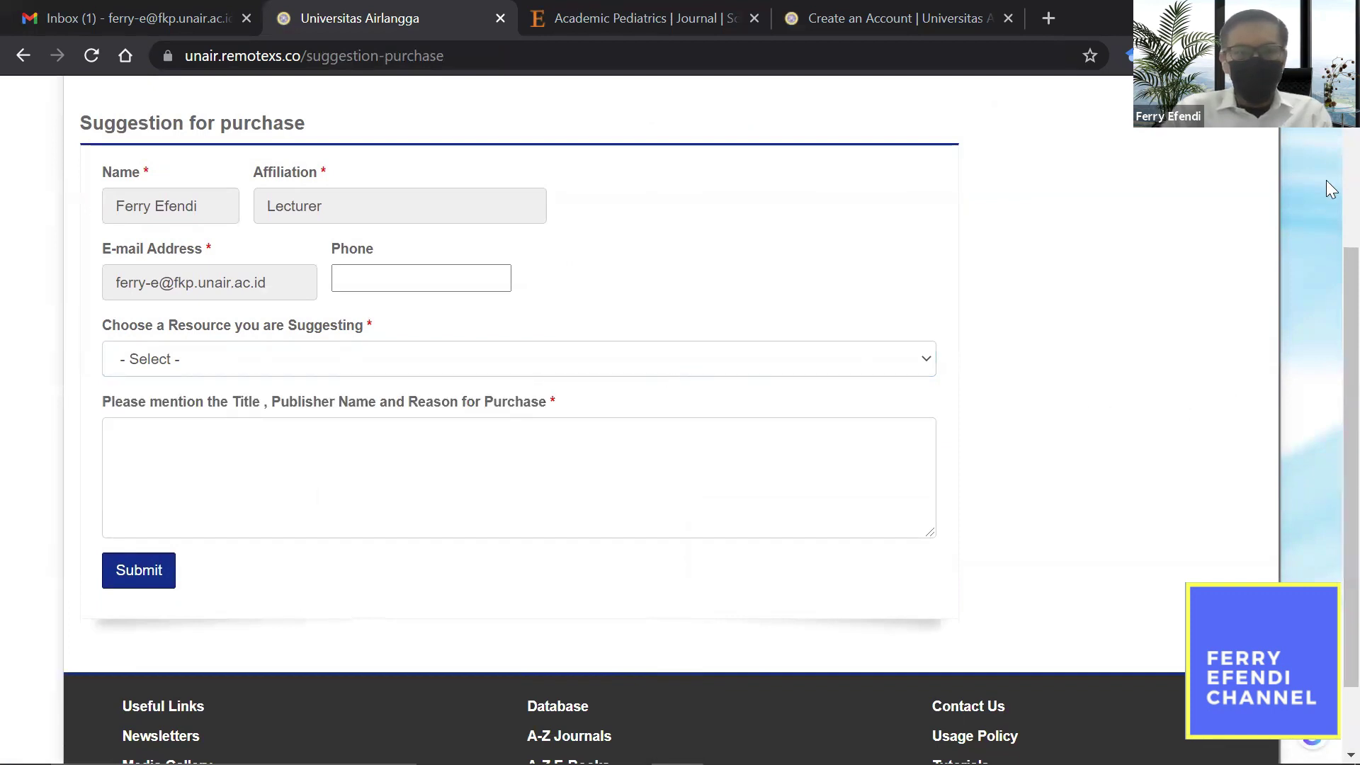
Open the Online Article Request feedback form and examine its fields for author, titles, issue, publication date and other information.
scroll(1331, 190, "up", 3)
left_click(408, 226)
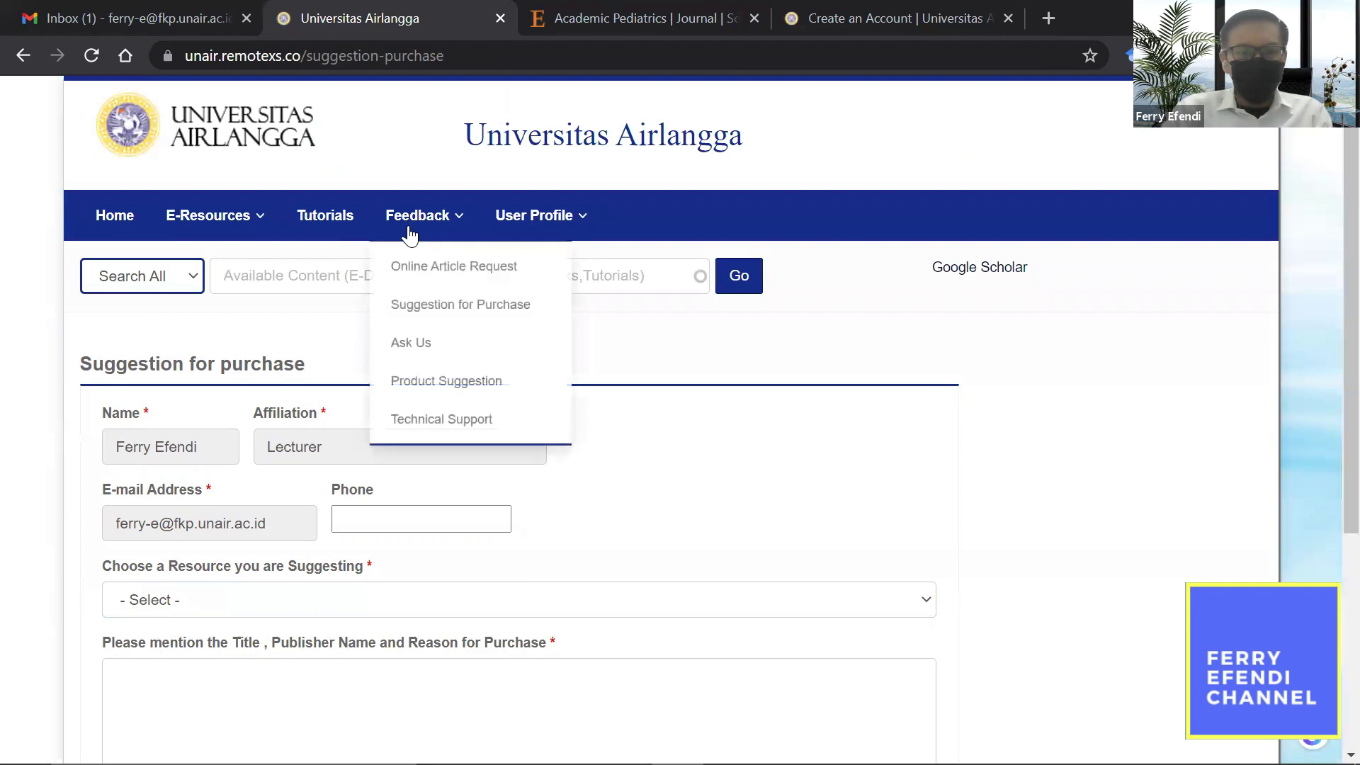
left_click(429, 271)
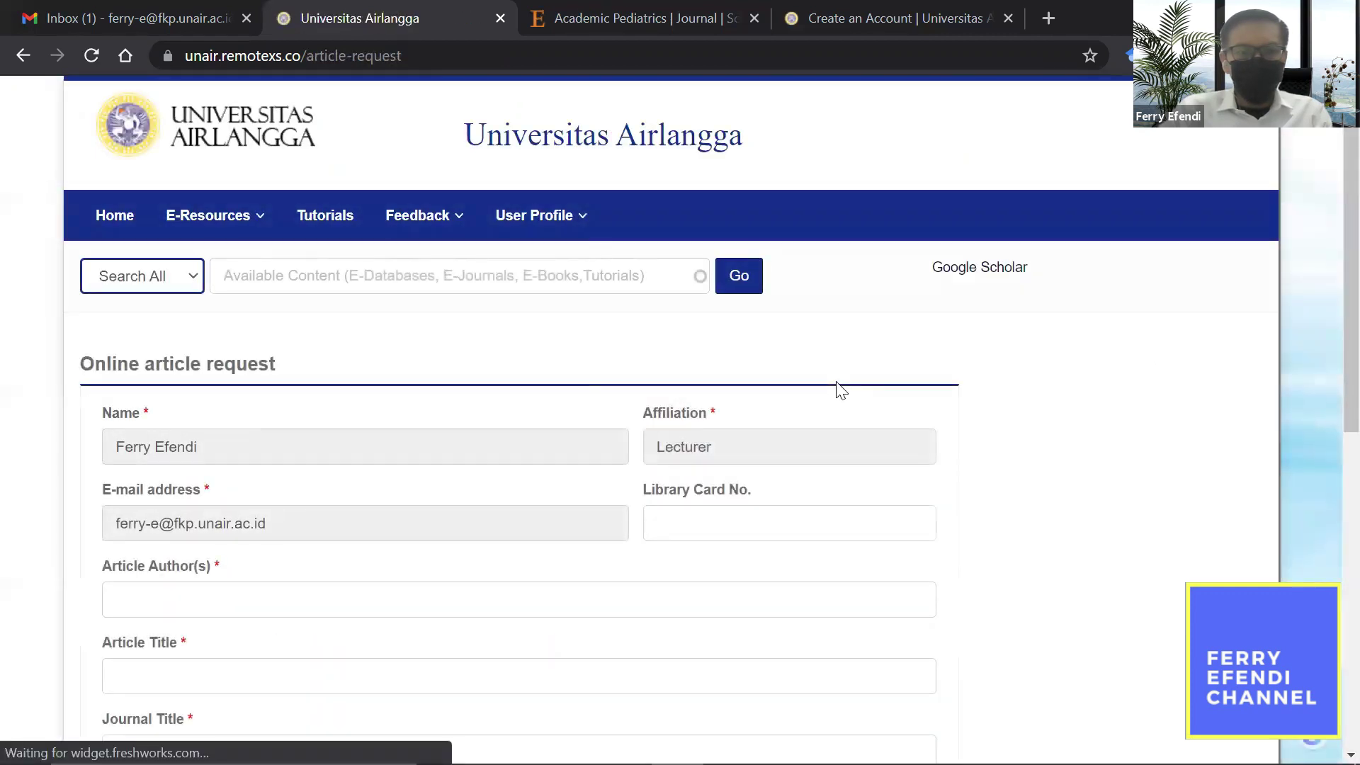
scroll(1325, 286, "down", 6)
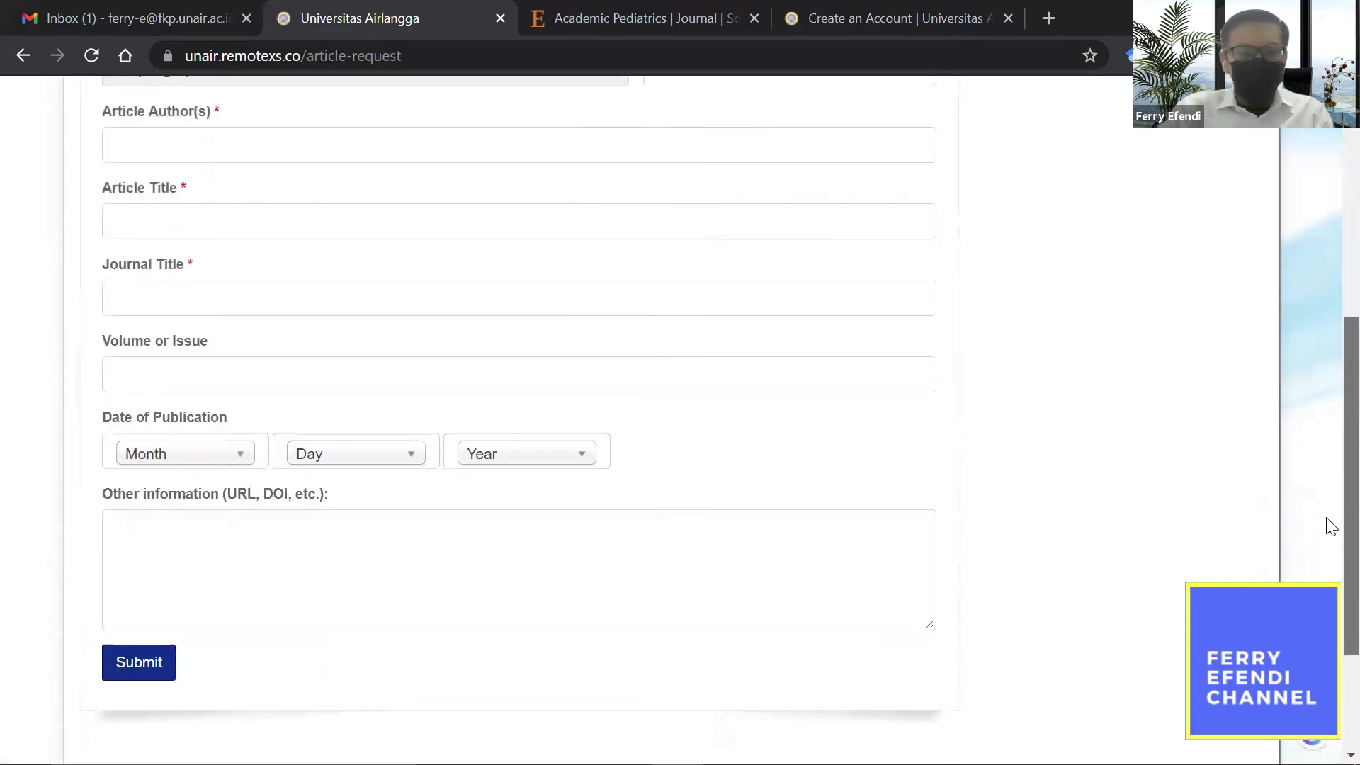
scroll(1326, 382, "up", 2)
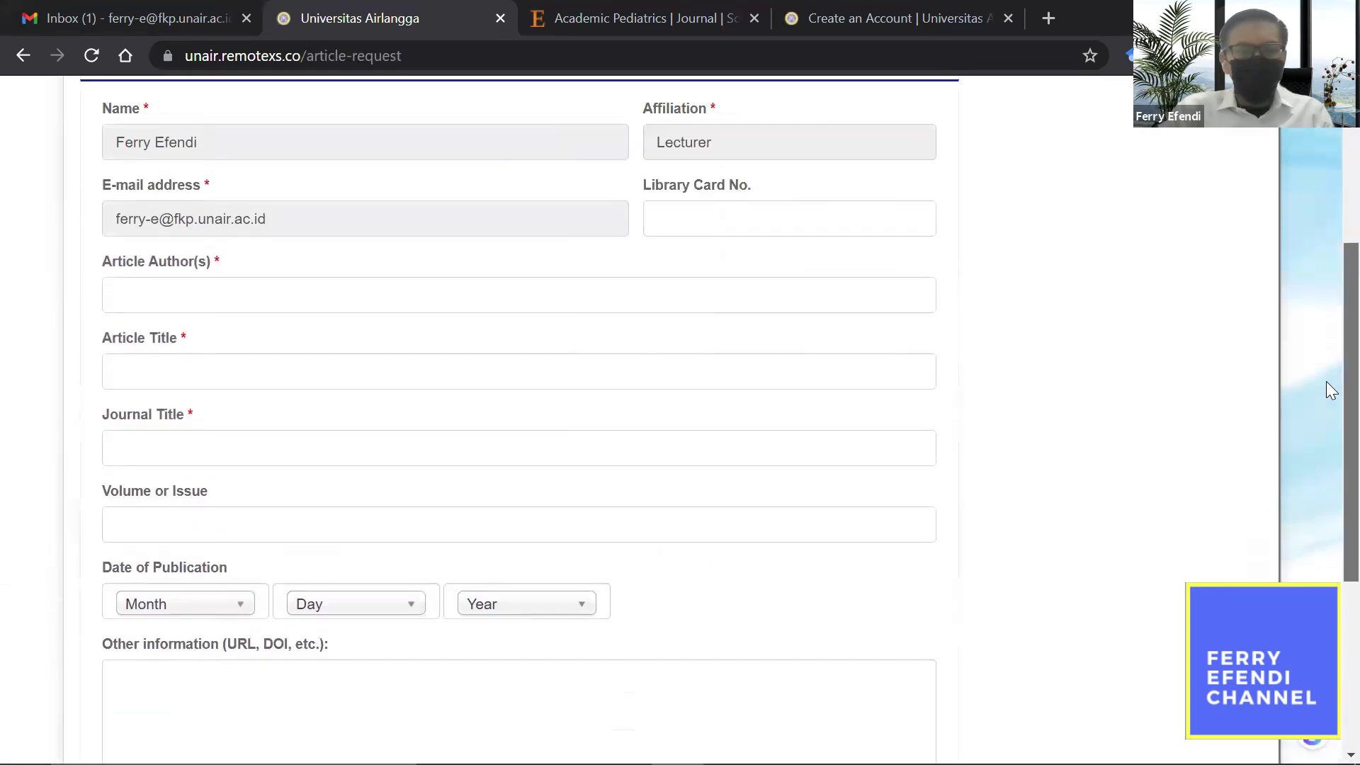
scroll(1326, 448, "up", 1)
scroll(1326, 451, "down", 2)
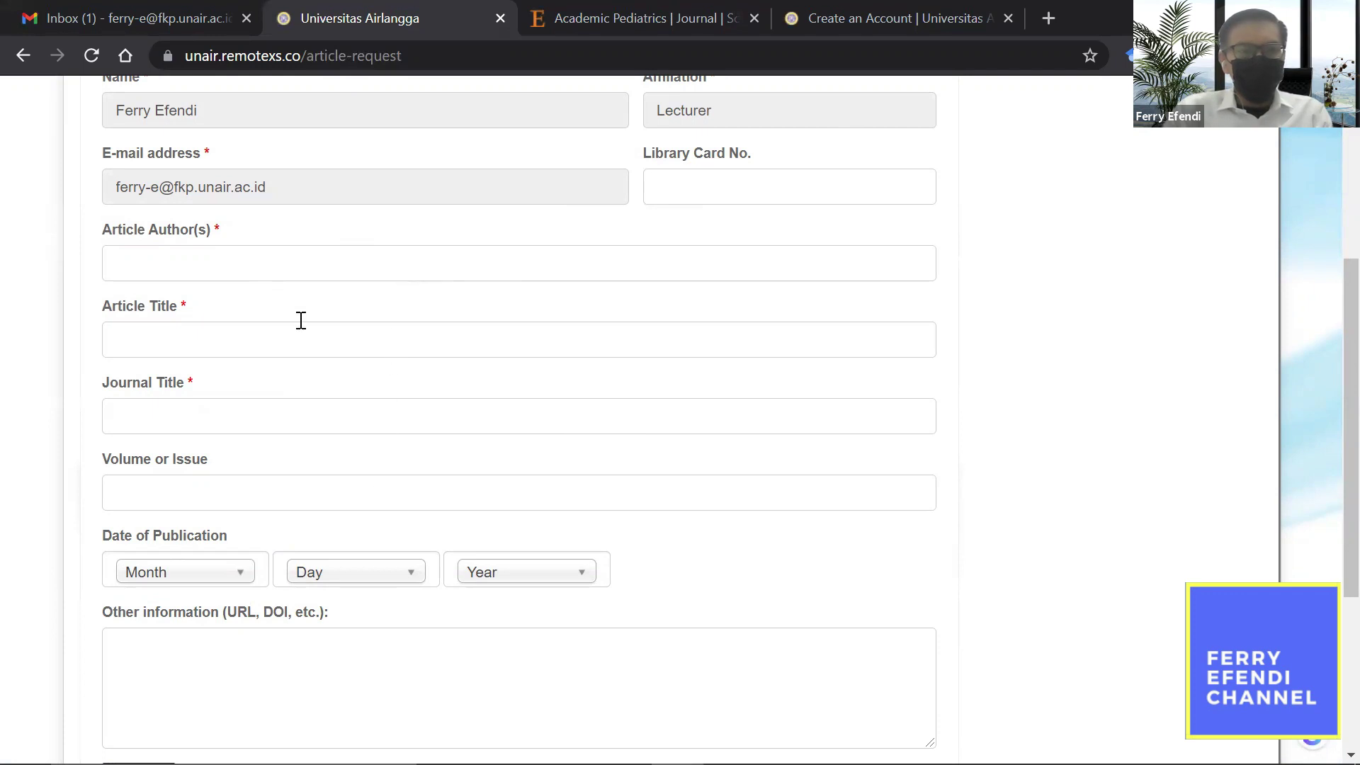
left_click_drag(1330, 513, 1329, 262)
scroll(1328, 460, "down", 3)
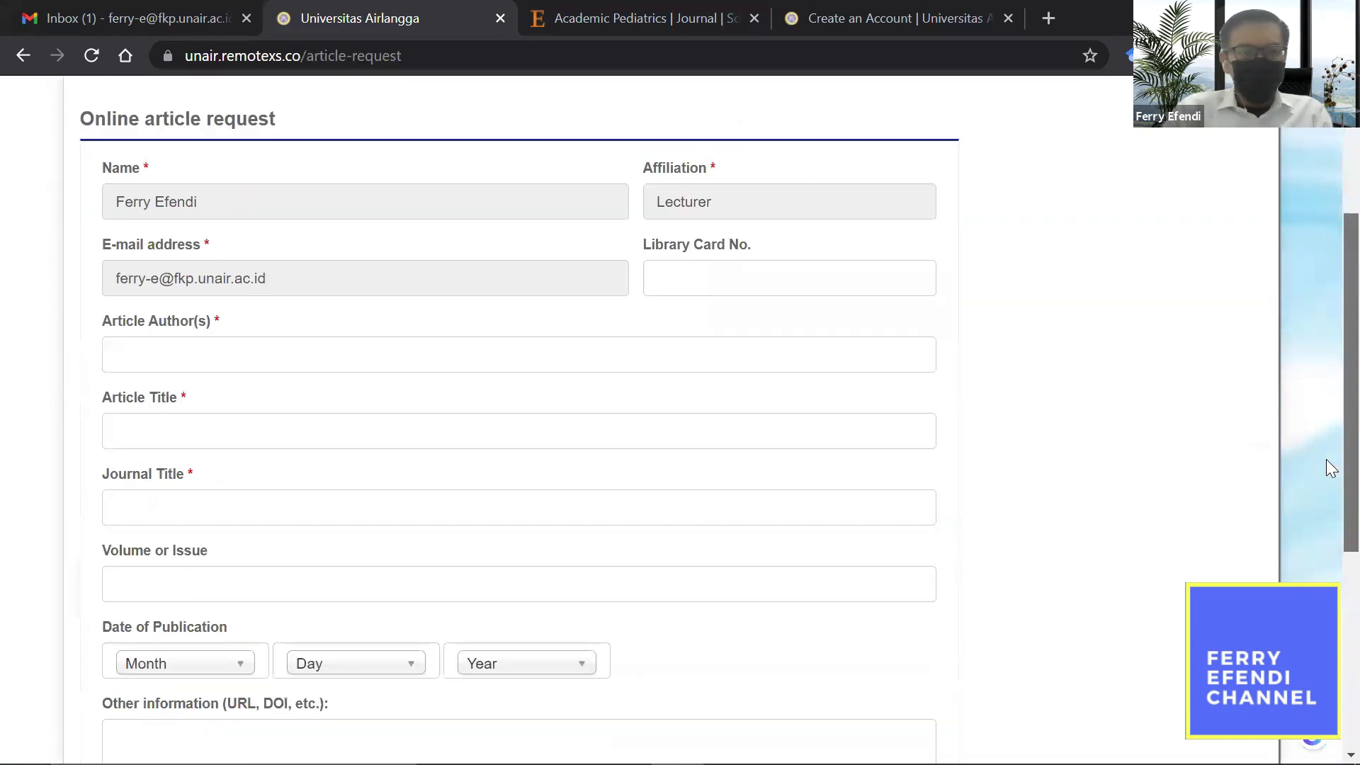
Open the Databases page of the e-resources and look through the whole A-Z list of databases.
scroll(1326, 297, "up", 3)
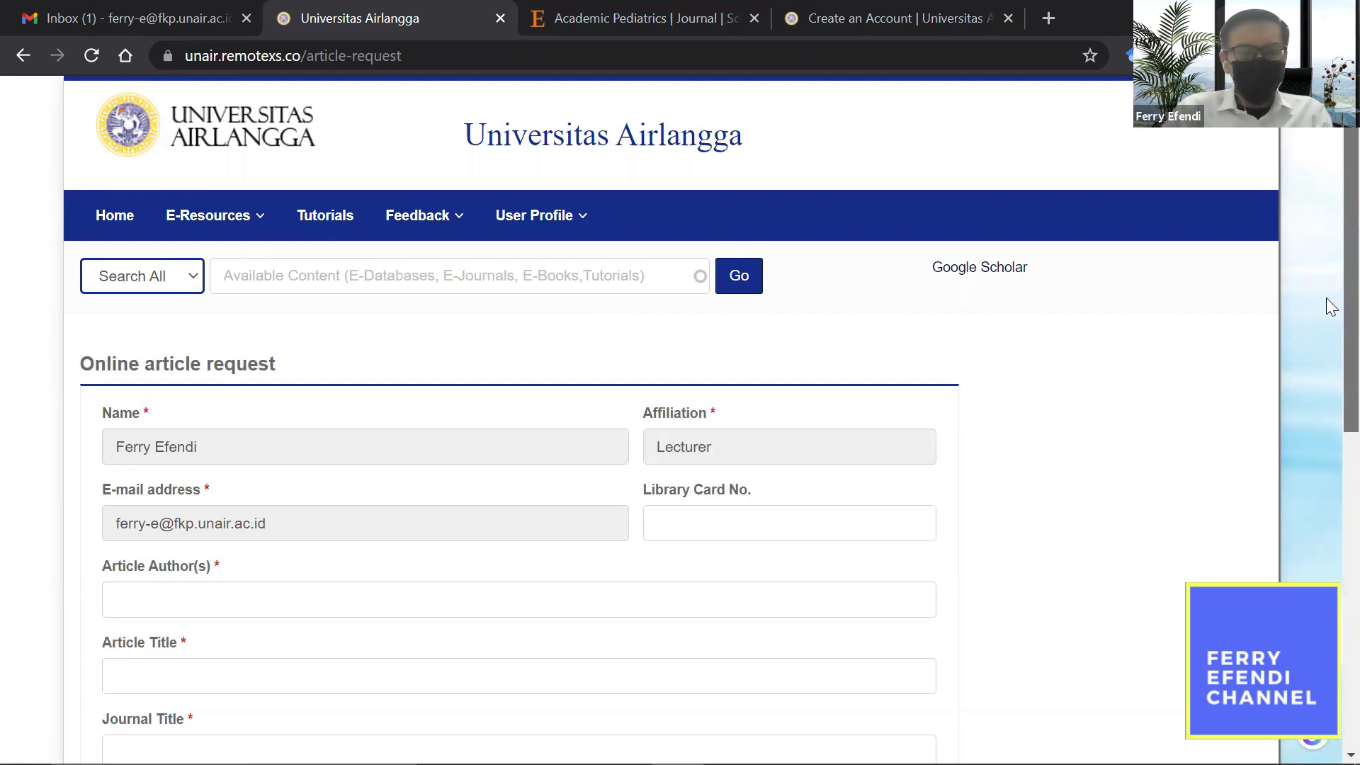
mouse_move(228, 224)
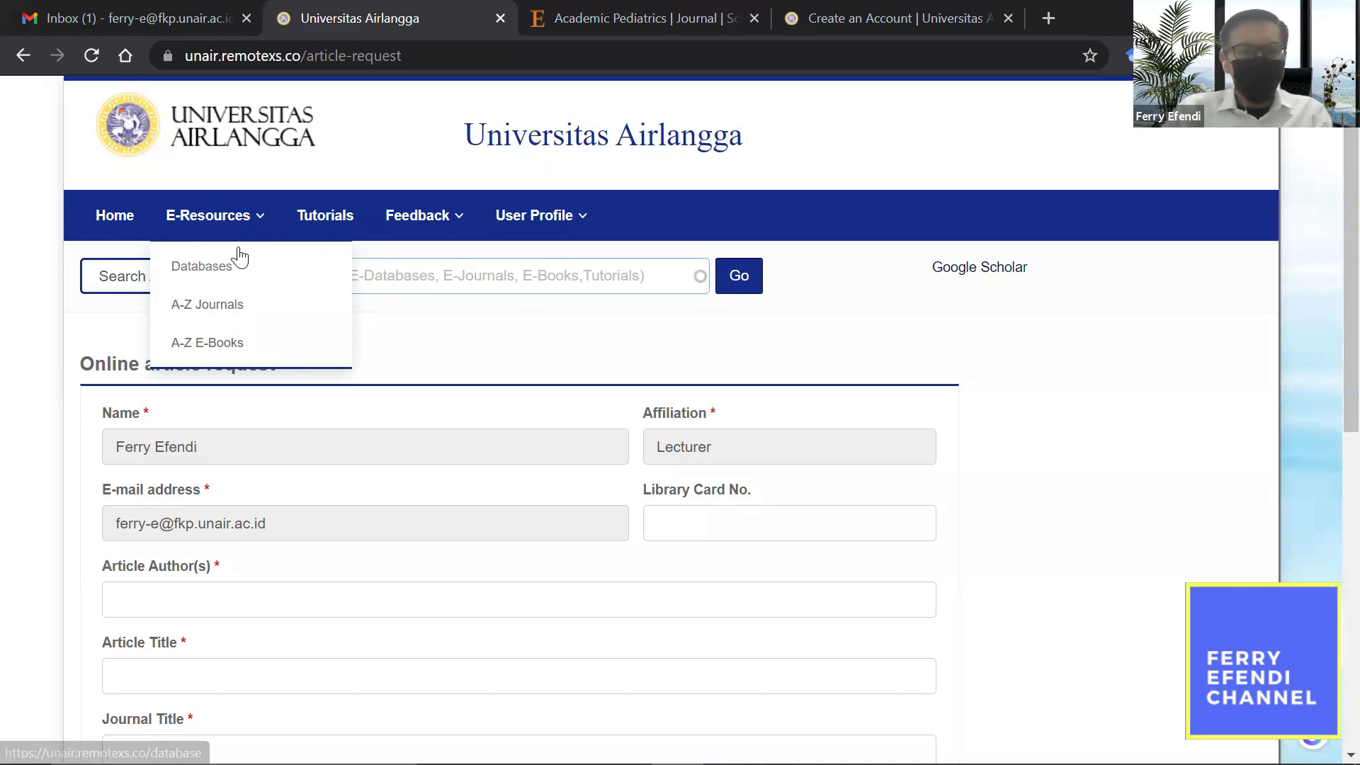
mouse_move(415, 219)
mouse_move(559, 219)
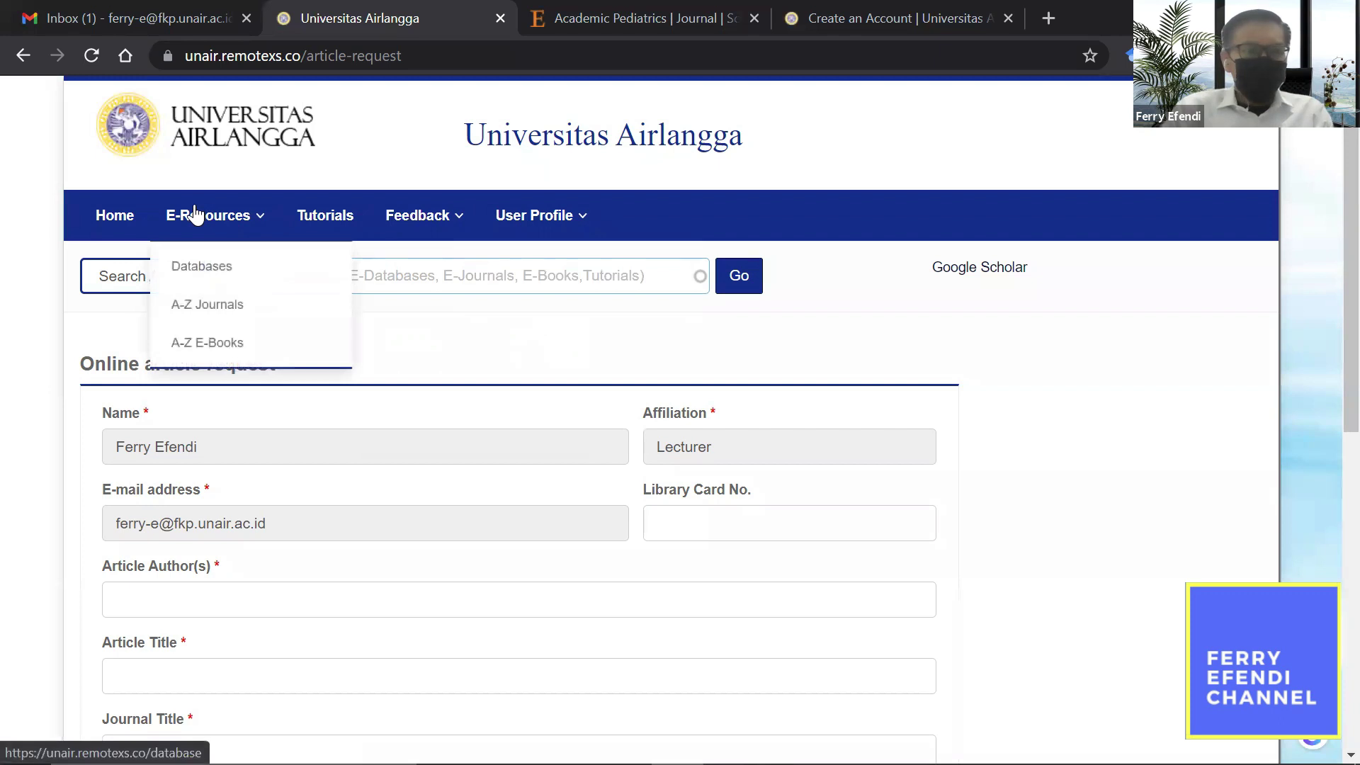
left_click(201, 267)
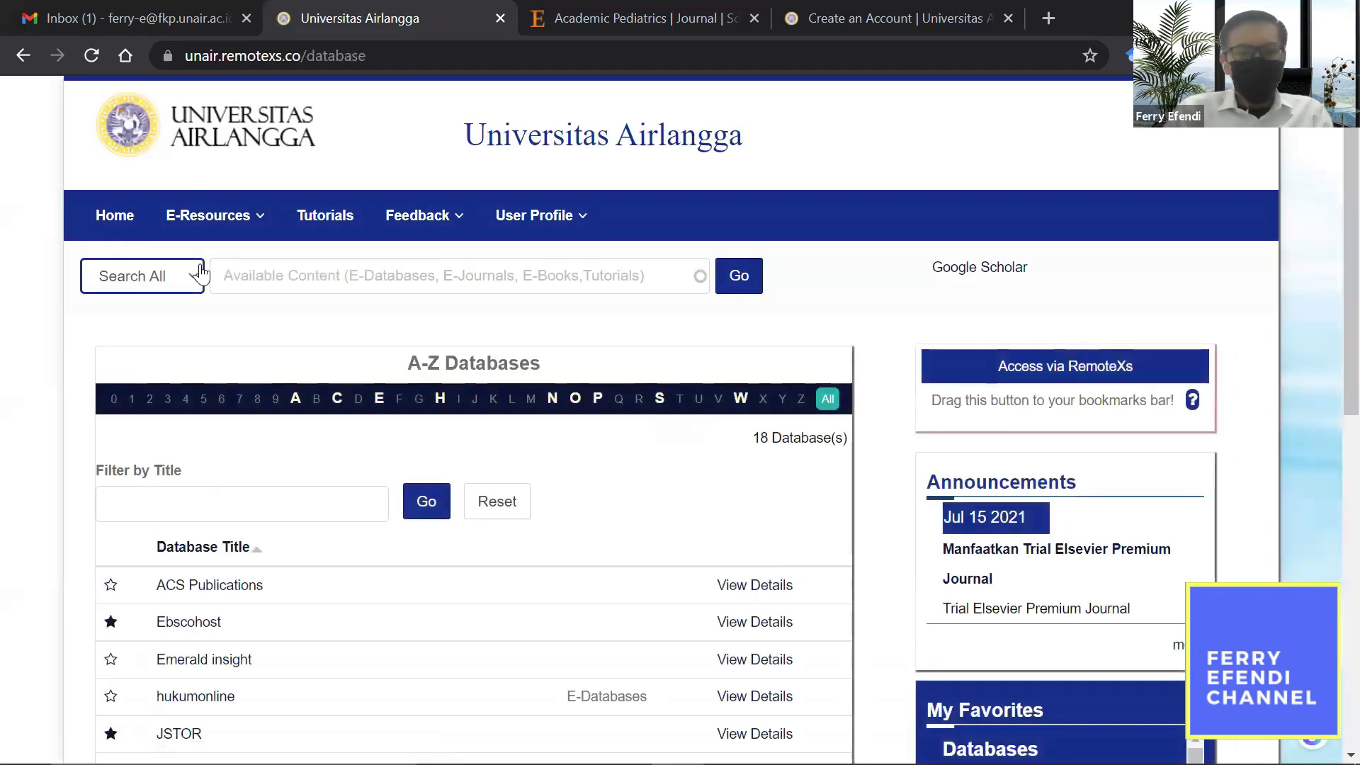
left_click(248, 221)
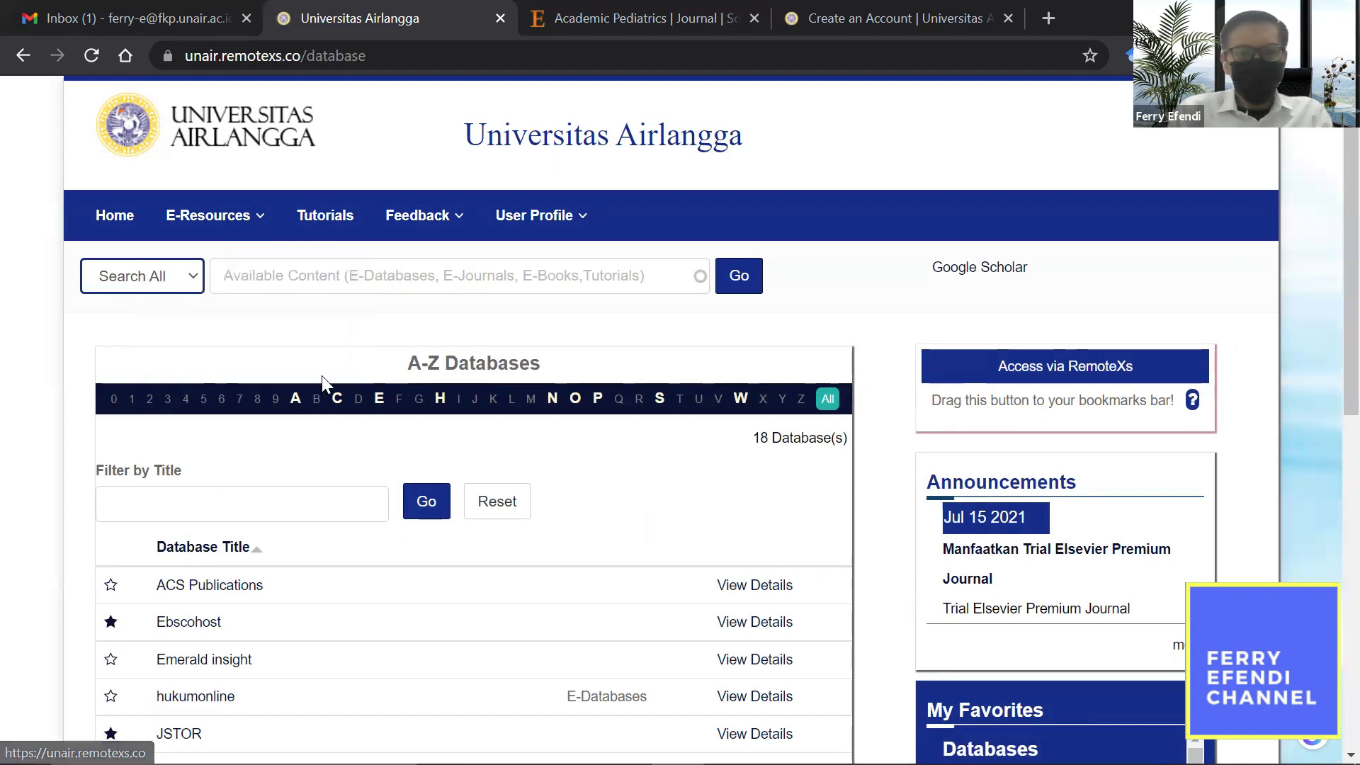
scroll(1325, 307, "down", 3)
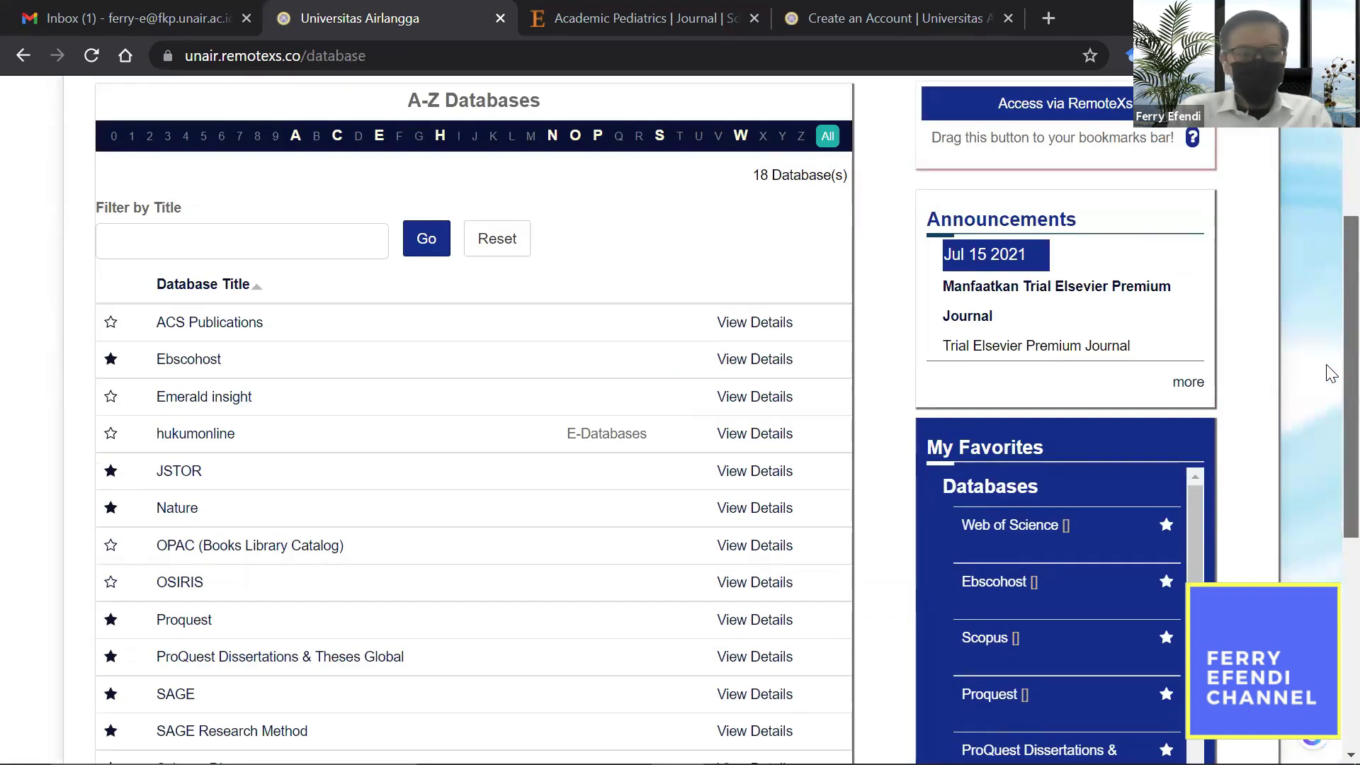
scroll(1329, 396, "down", 1)
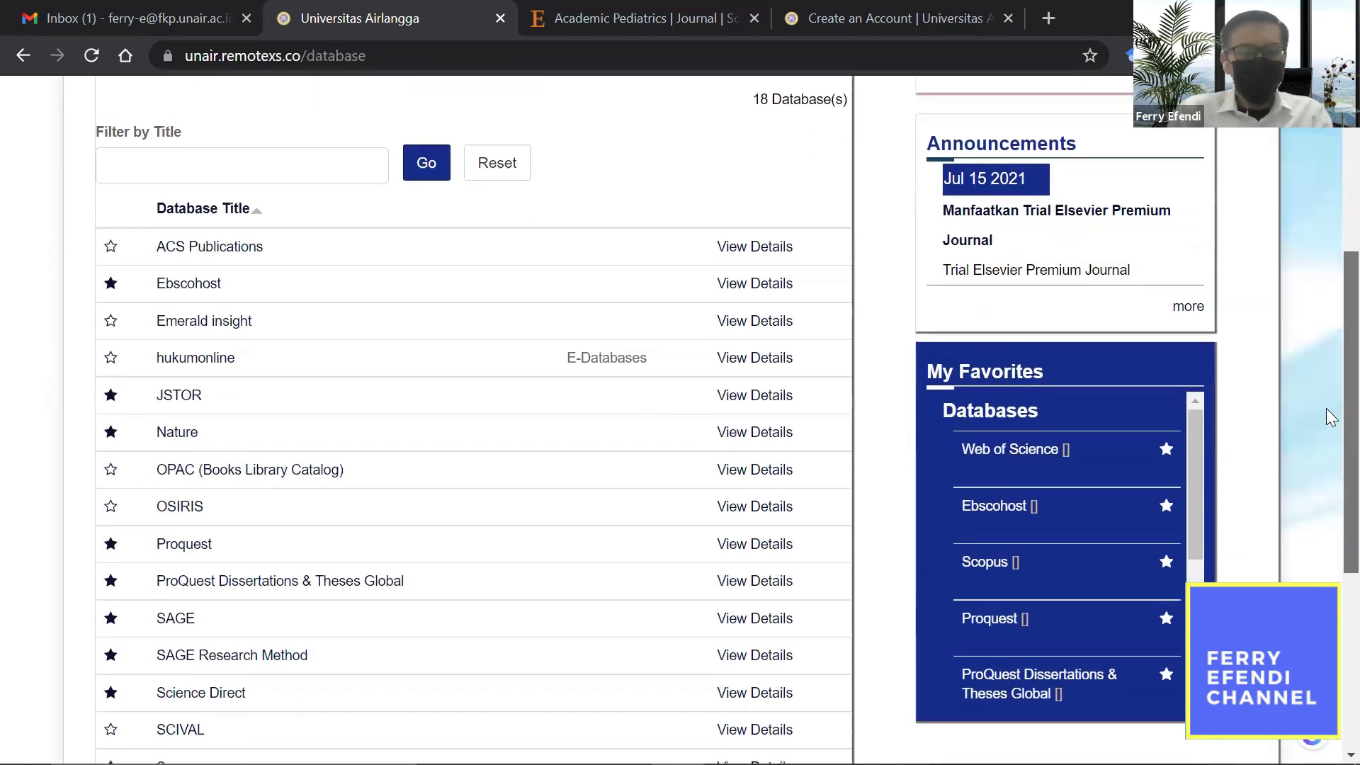
scroll(1326, 425, "down", 1)
scroll(1326, 495, "down", 3)
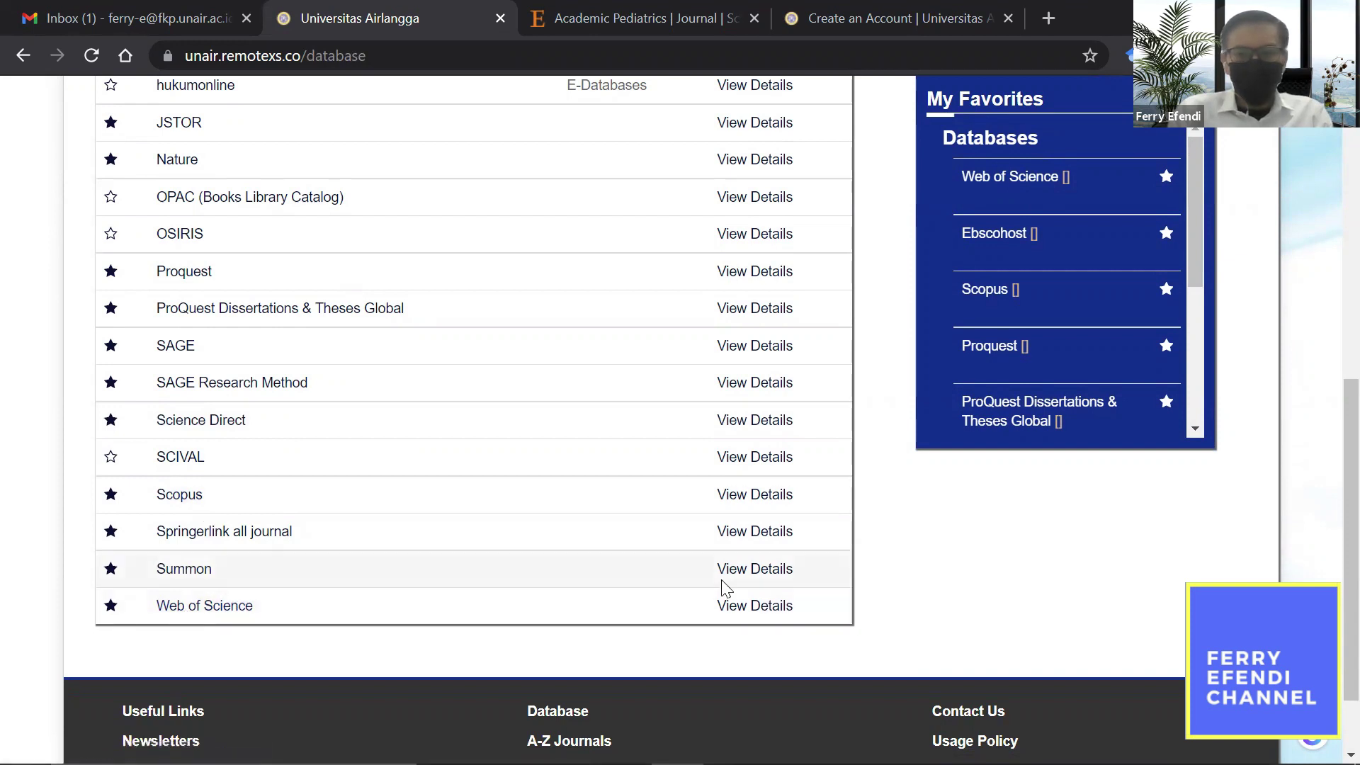
Open Scopus from the database list, look at its author and affiliation search forms, and return to the document search.
left_click(170, 499)
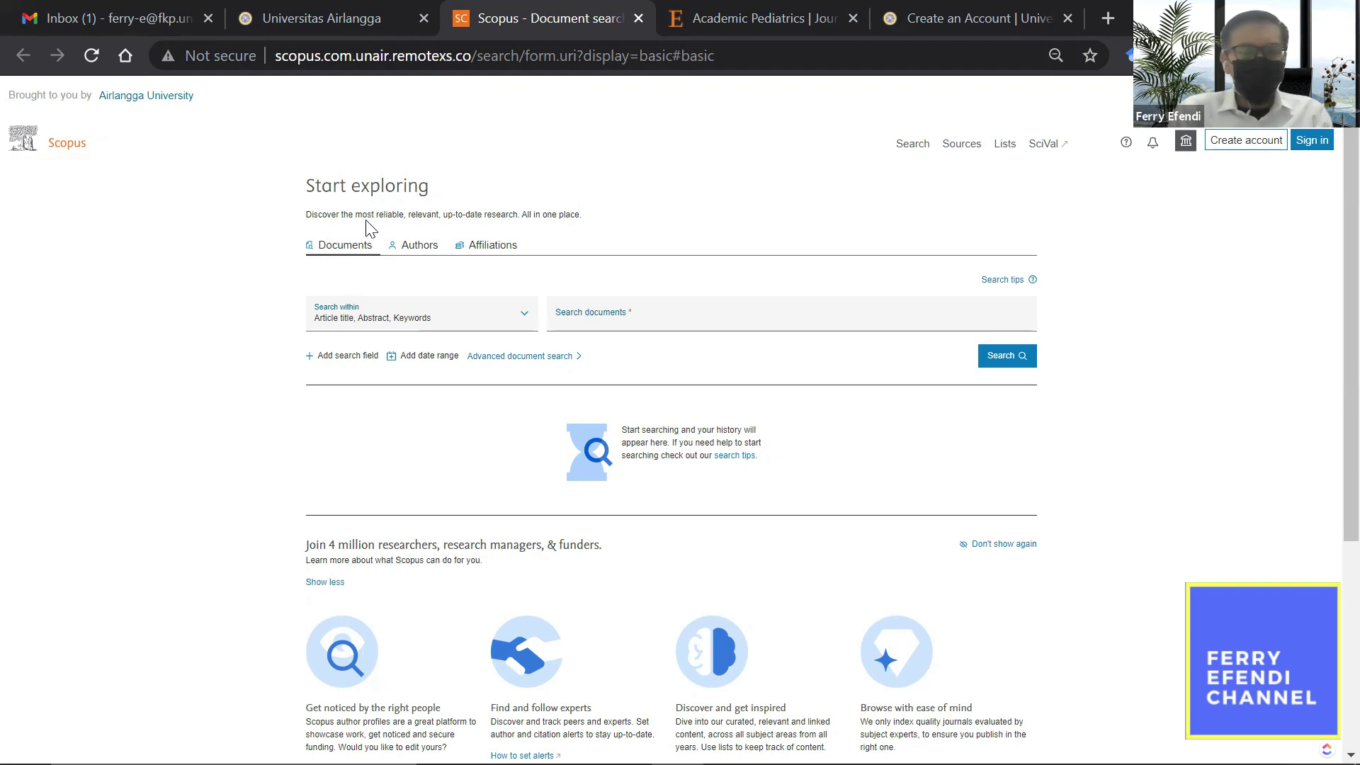
left_click(415, 256)
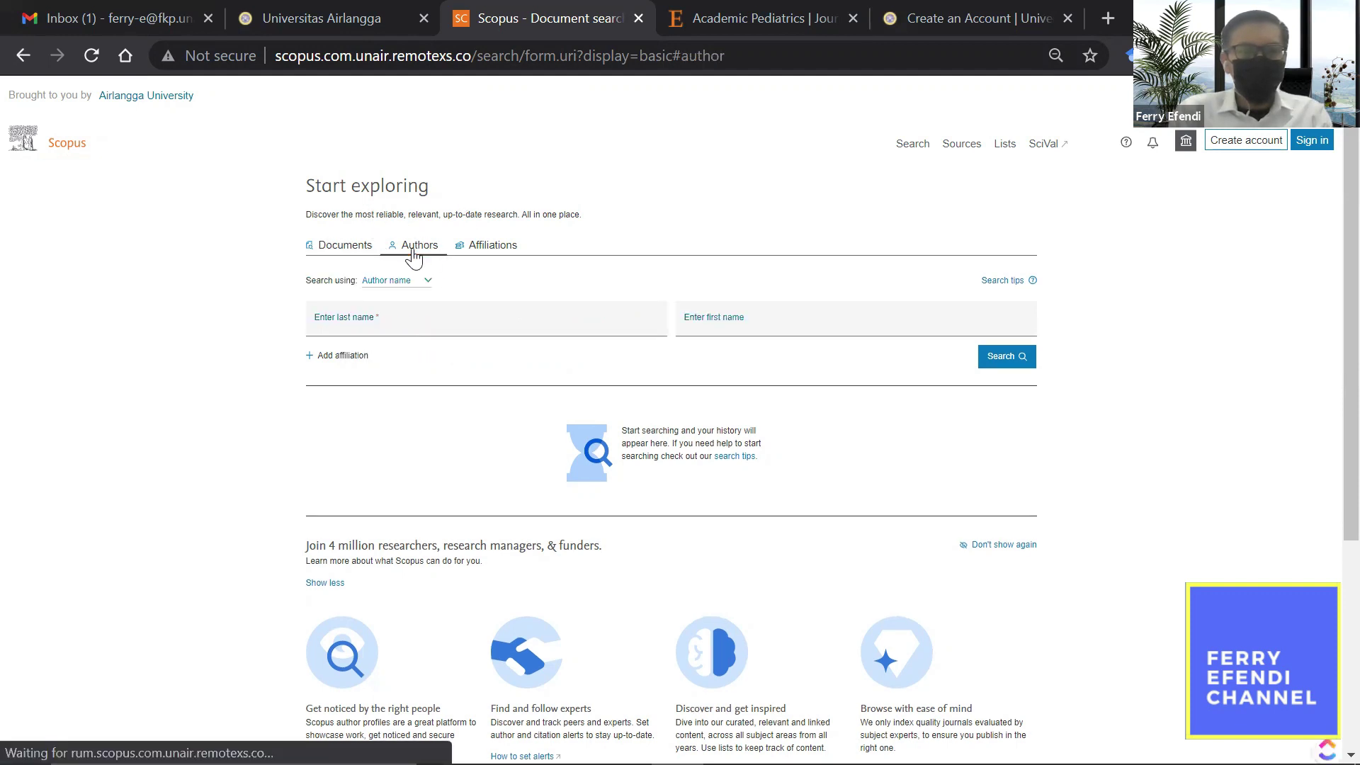
left_click(480, 257)
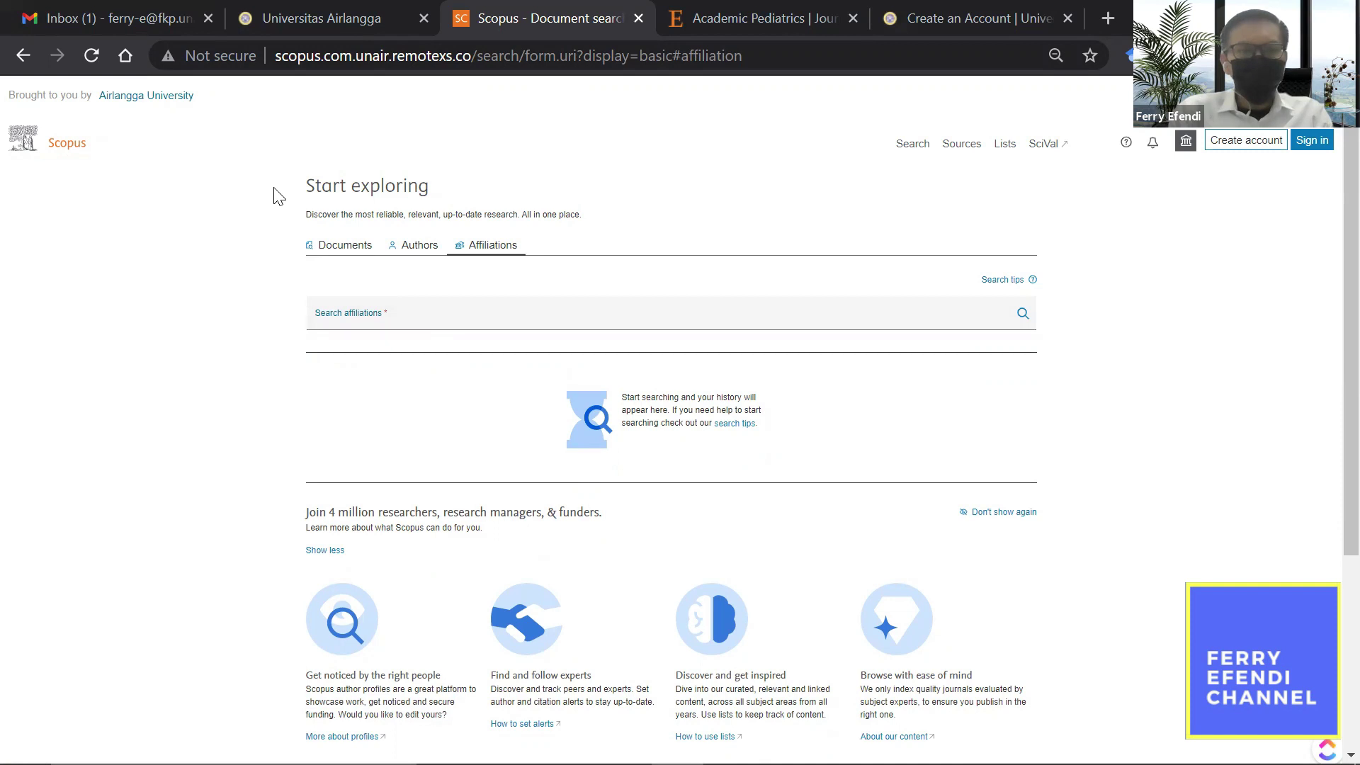
left_click(344, 247)
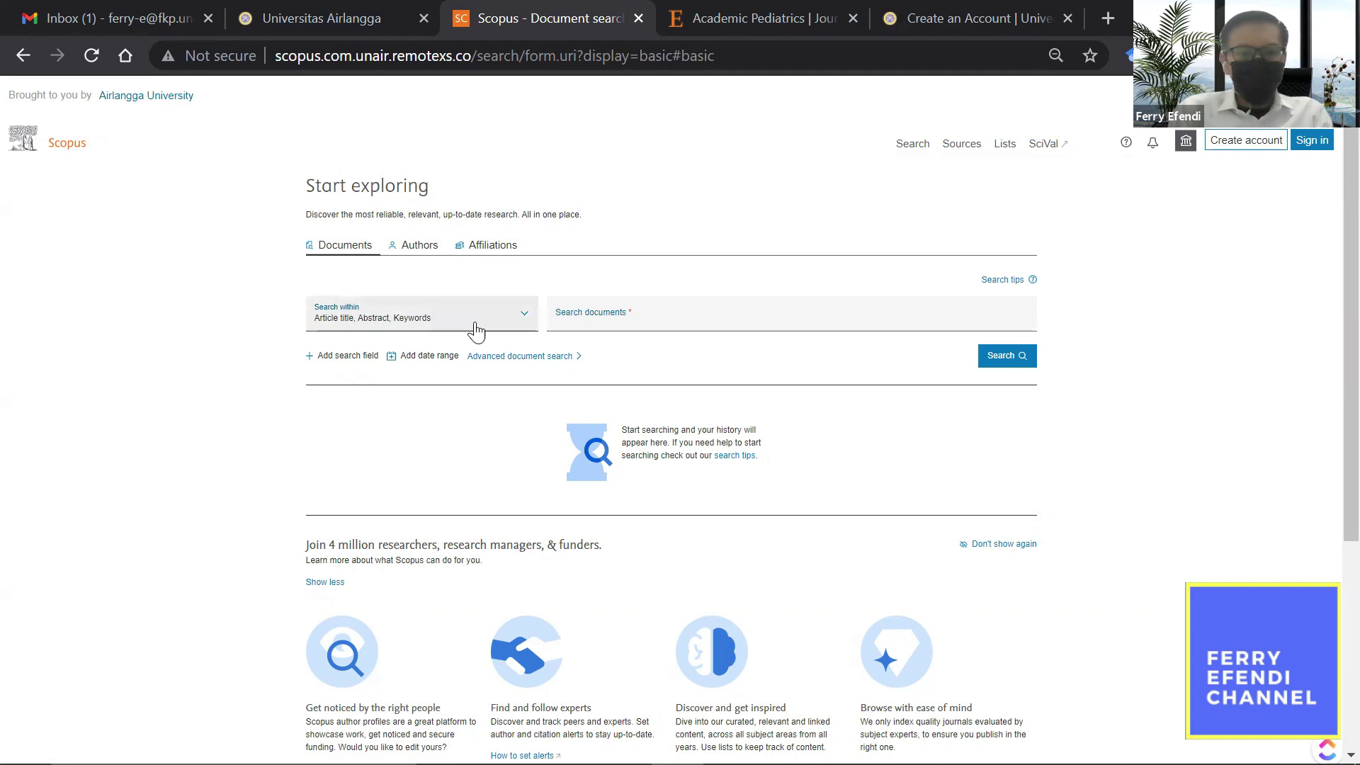
Search Scopus documents for "COVID-19" AND "Vaccine hesitancy" within article title, abstract and keywords.
left_click(665, 321)
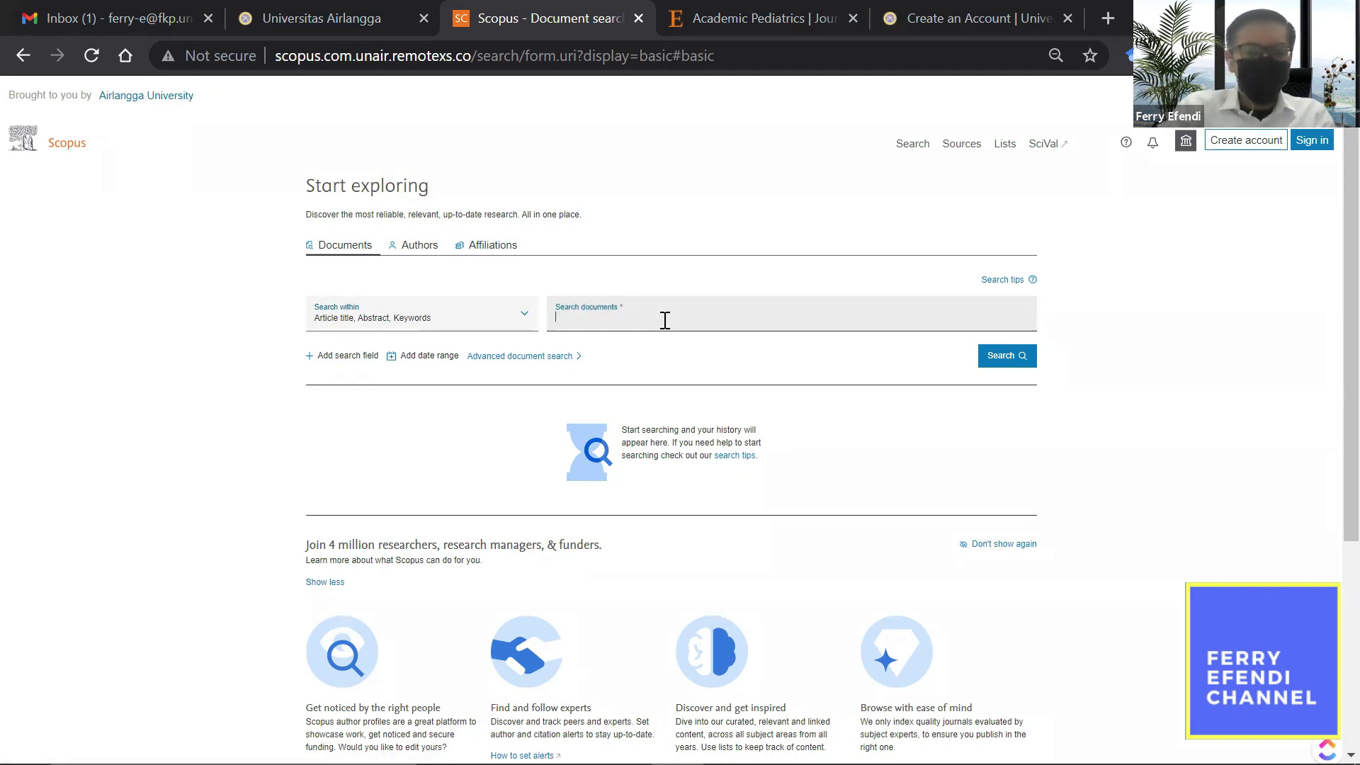
type("COVID-19")
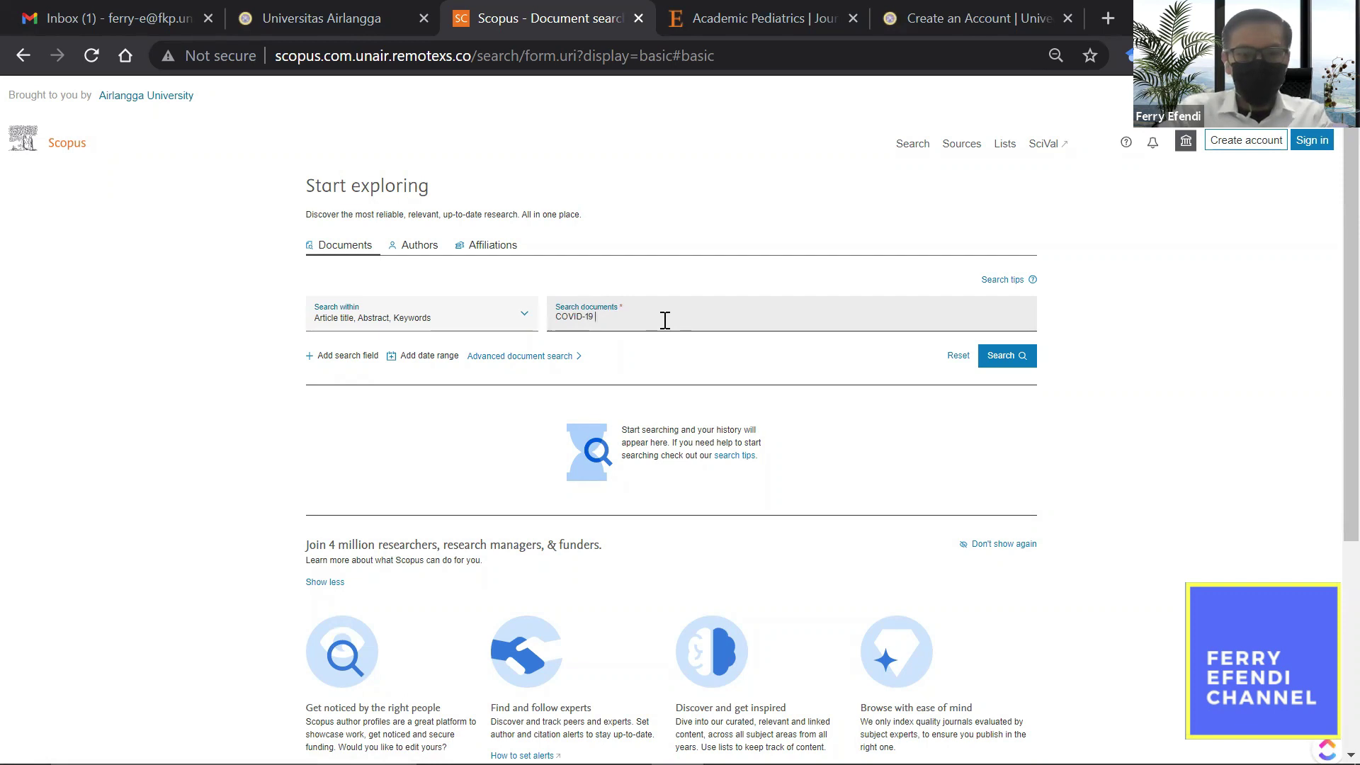
left_click(339, 358)
left_click(564, 385)
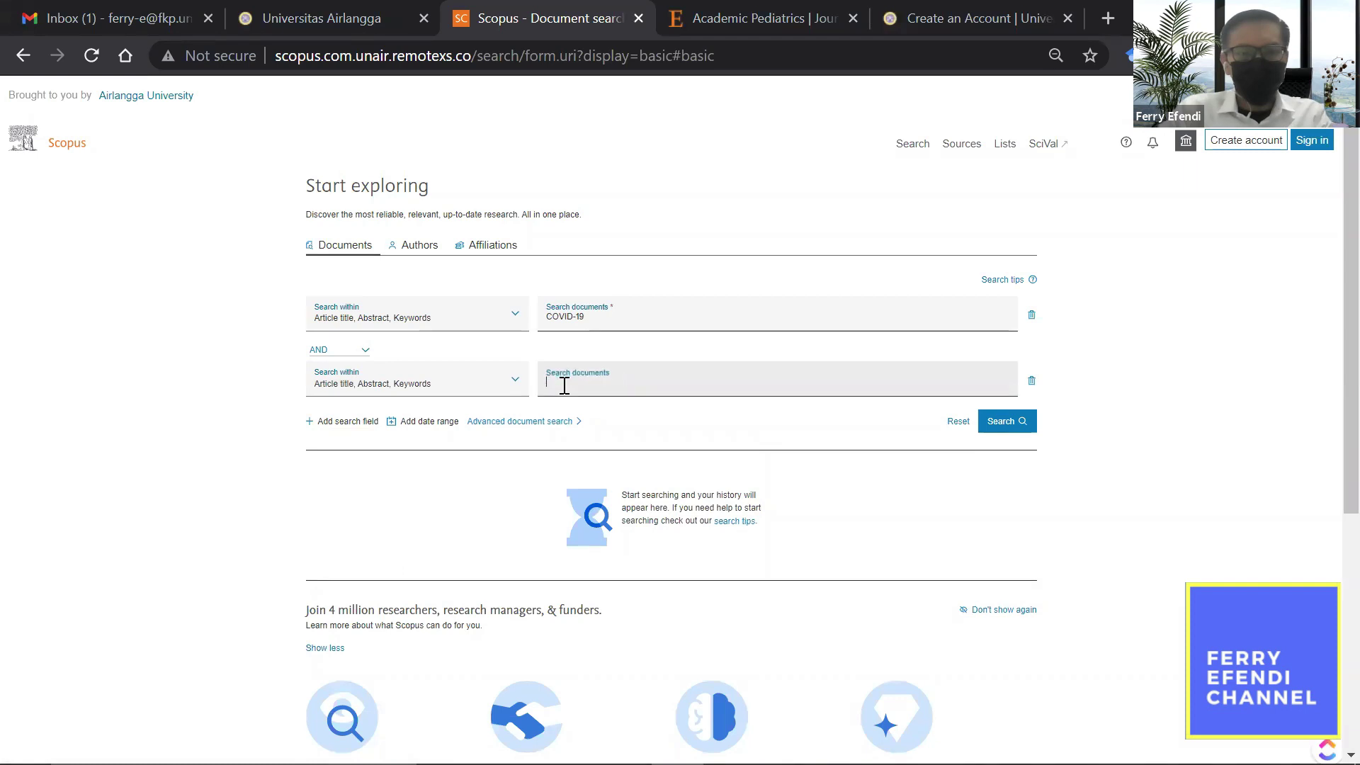
type("Vaccine hesitancy")
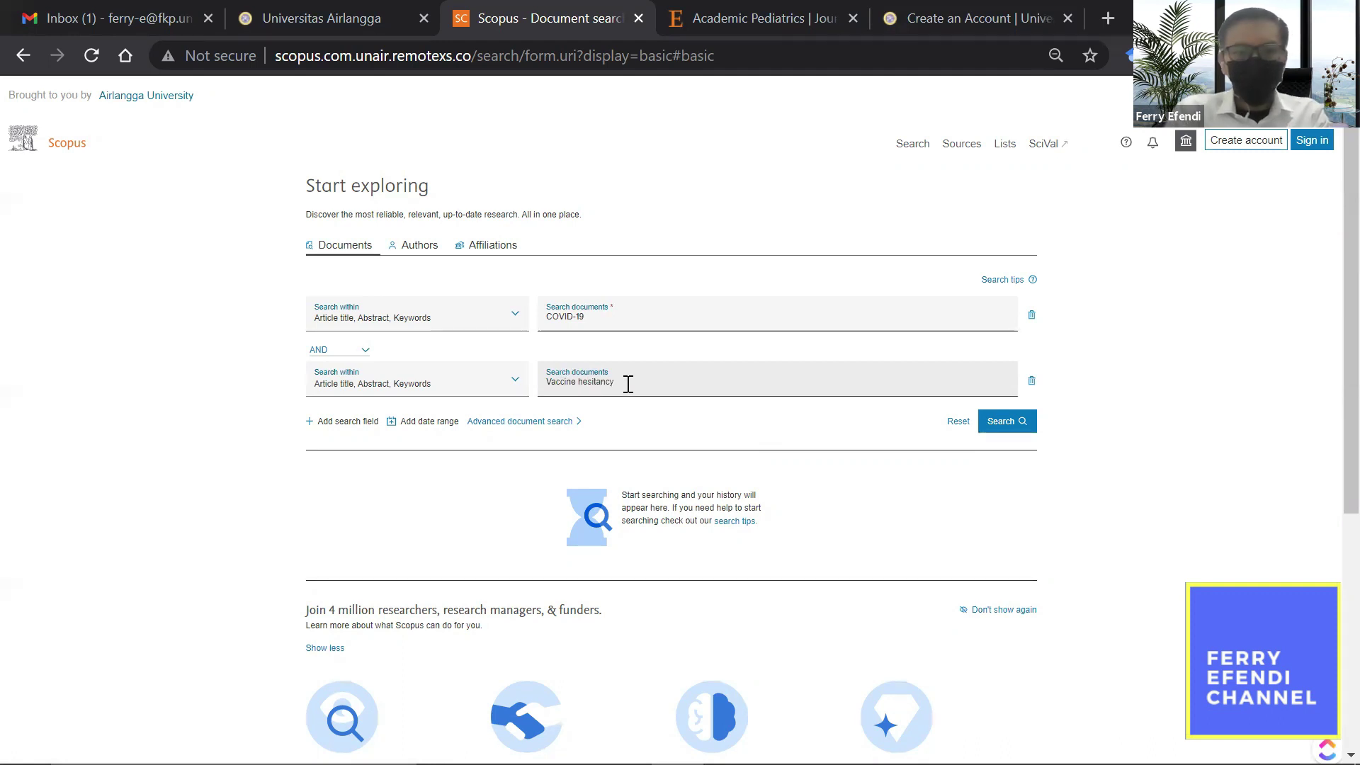
left_click(1016, 426)
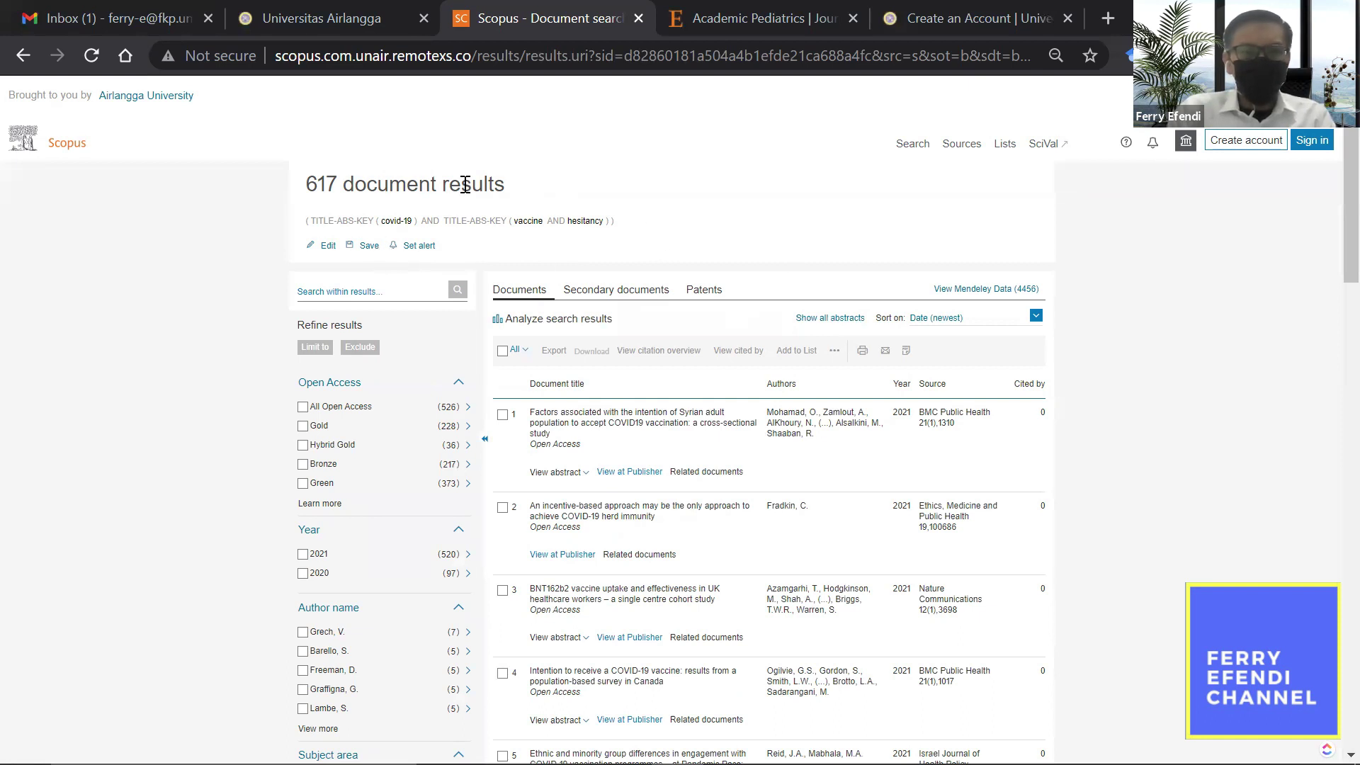
Examine the search results and their refine filters, expanding the Publication stage and Source title categories.
scroll(1328, 240, "down", 3)
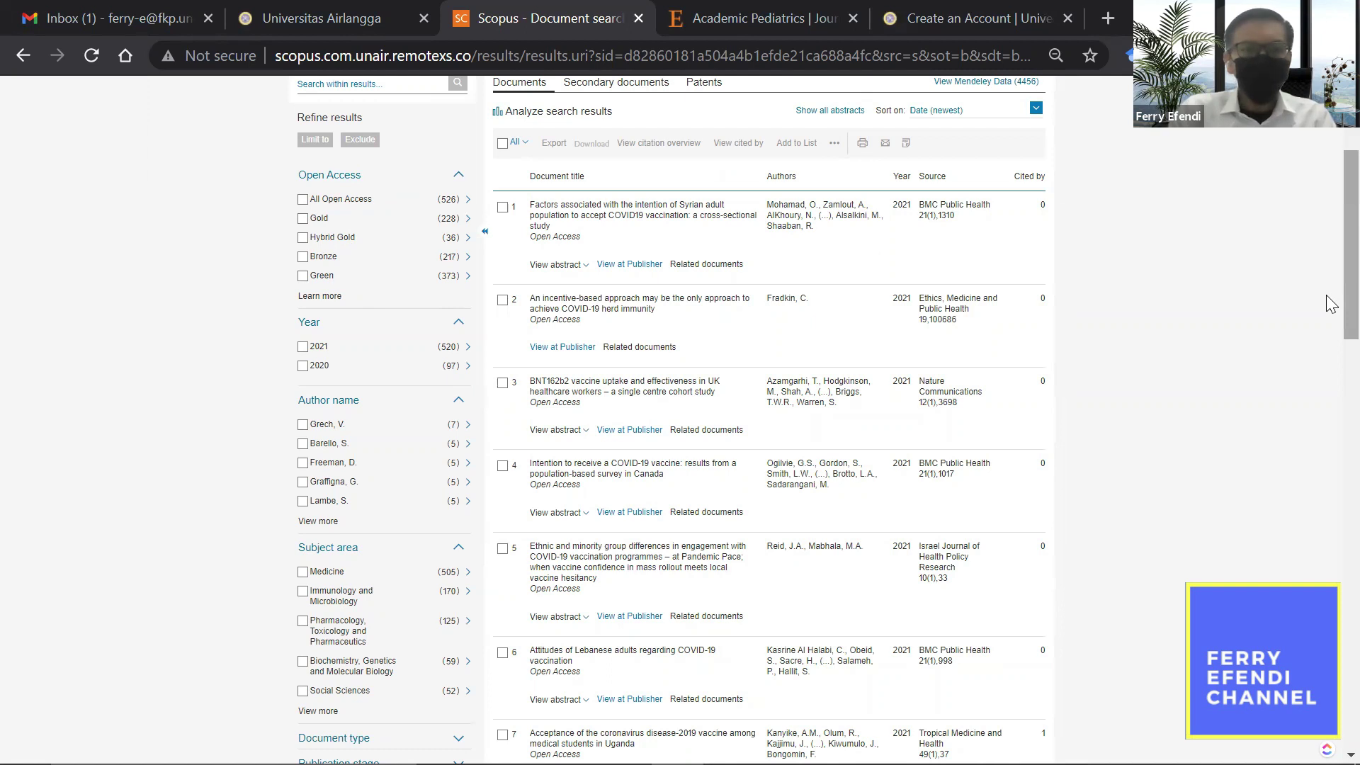
scroll(1329, 333, "down", 1)
scroll(1329, 344, "down", 1)
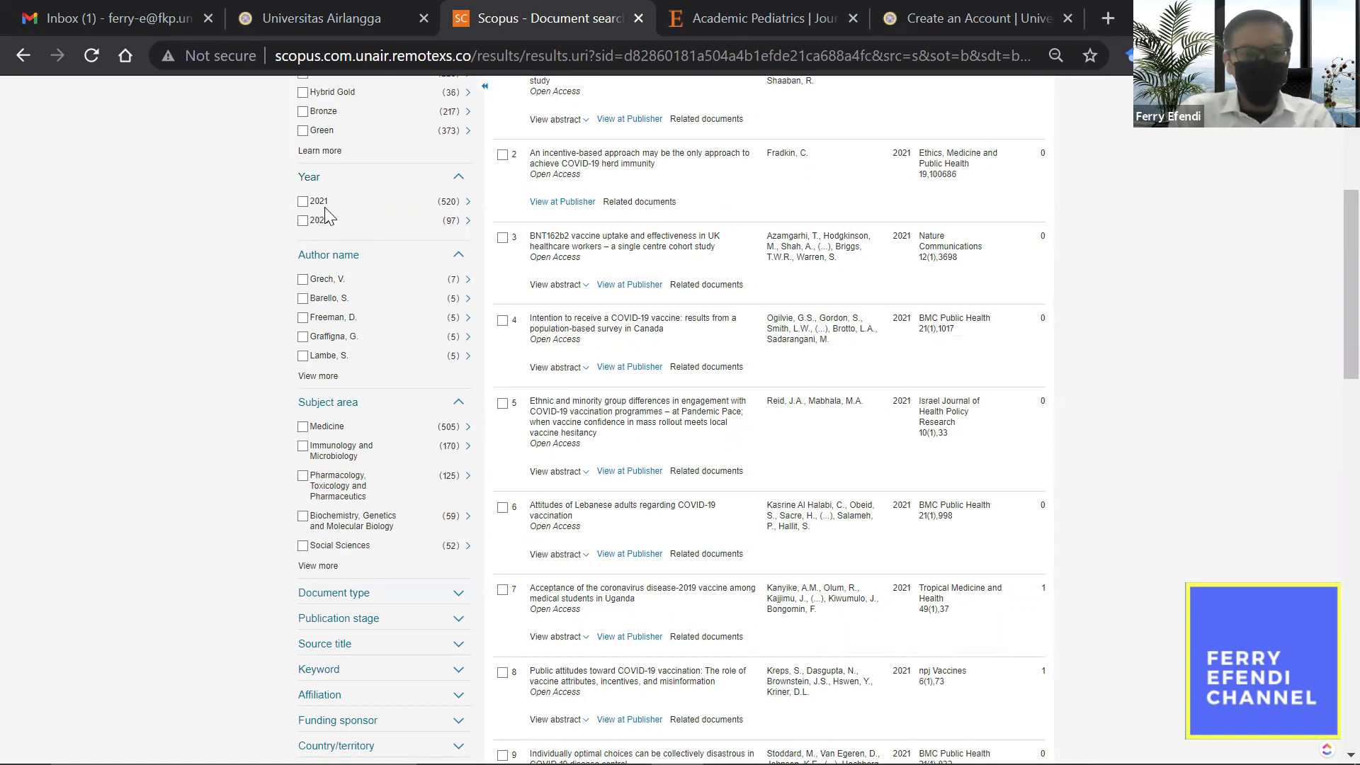
scroll(1327, 269, "down", 2)
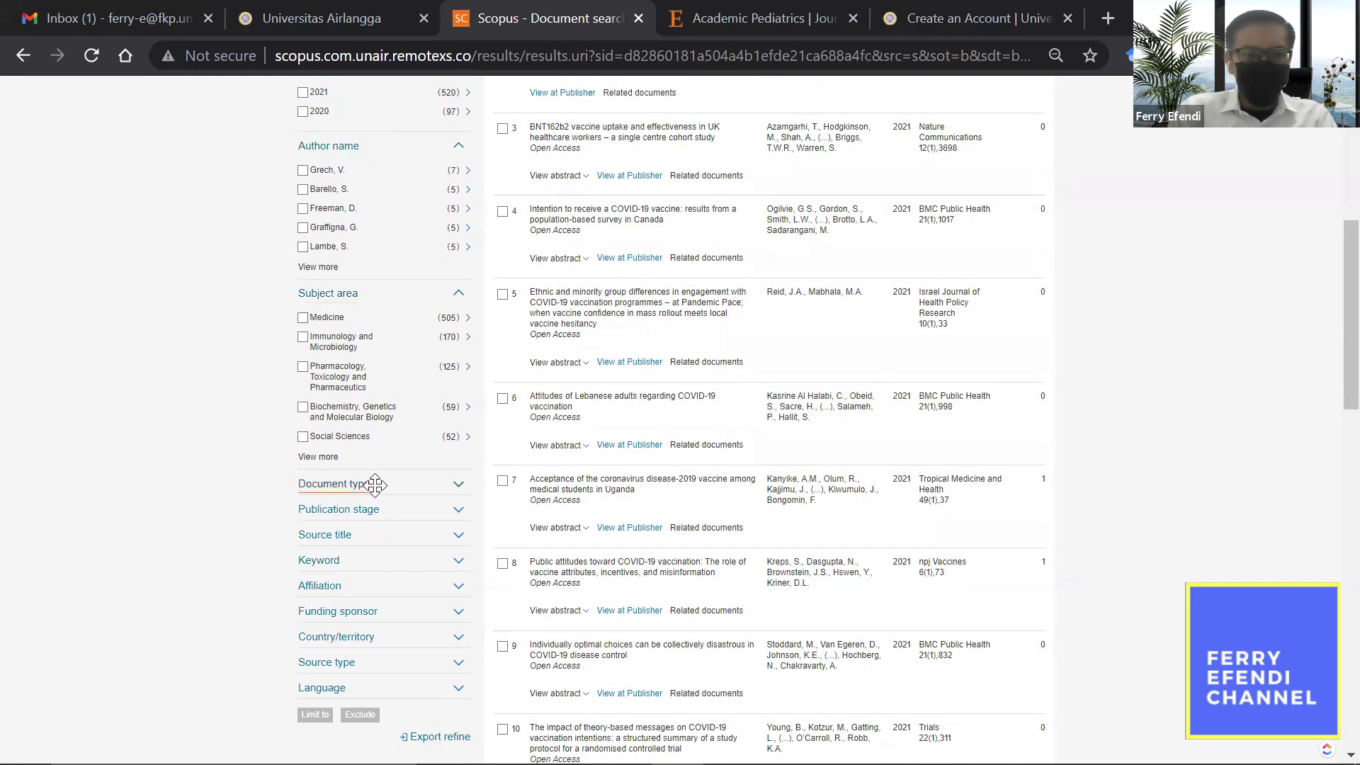
scroll(1327, 429, "down", 3)
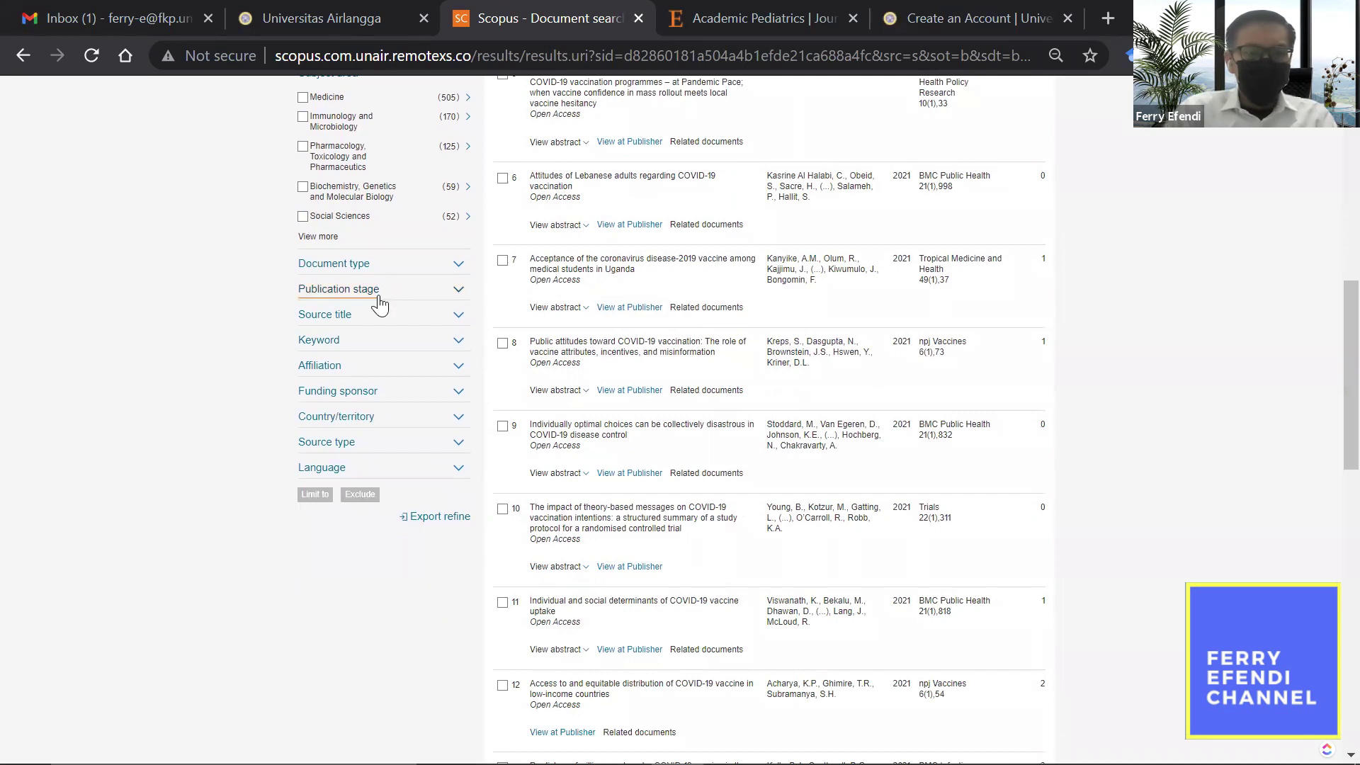
left_click(457, 290)
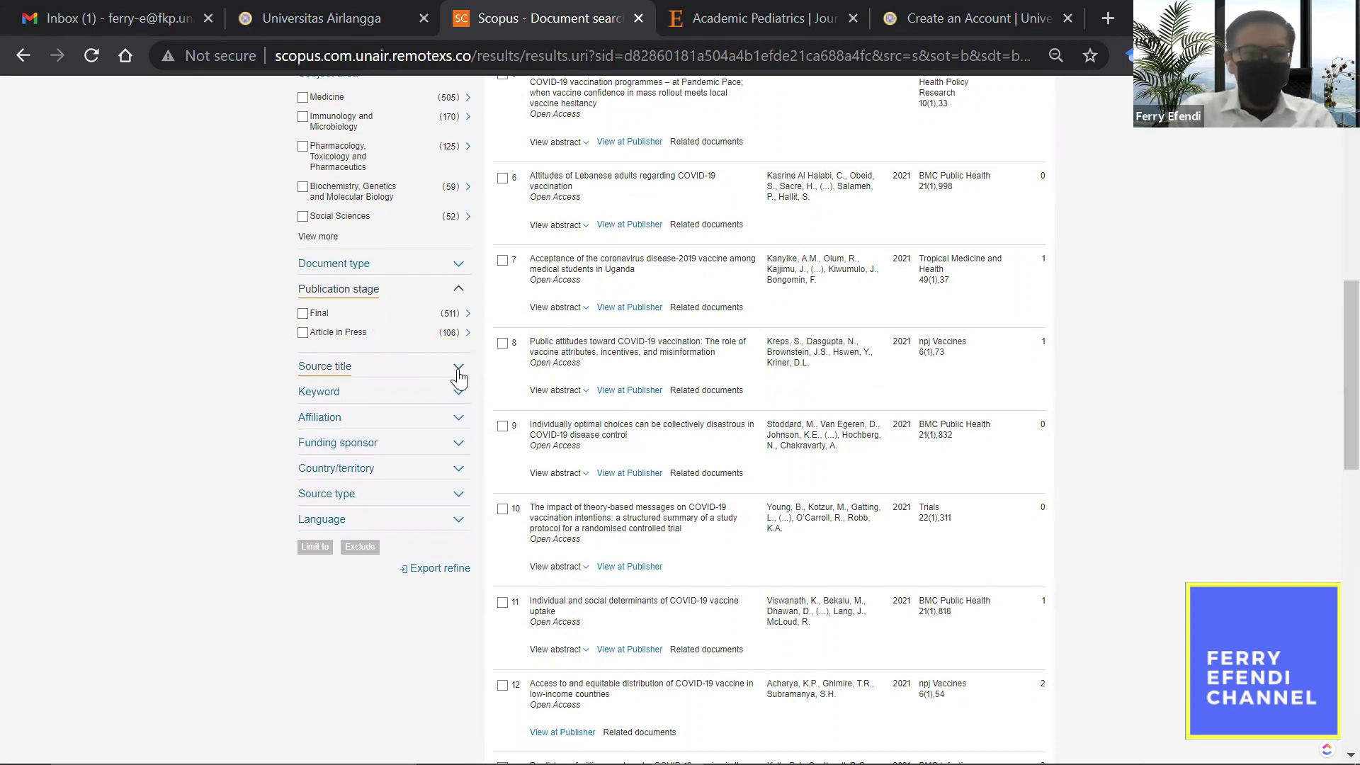
left_click(459, 368)
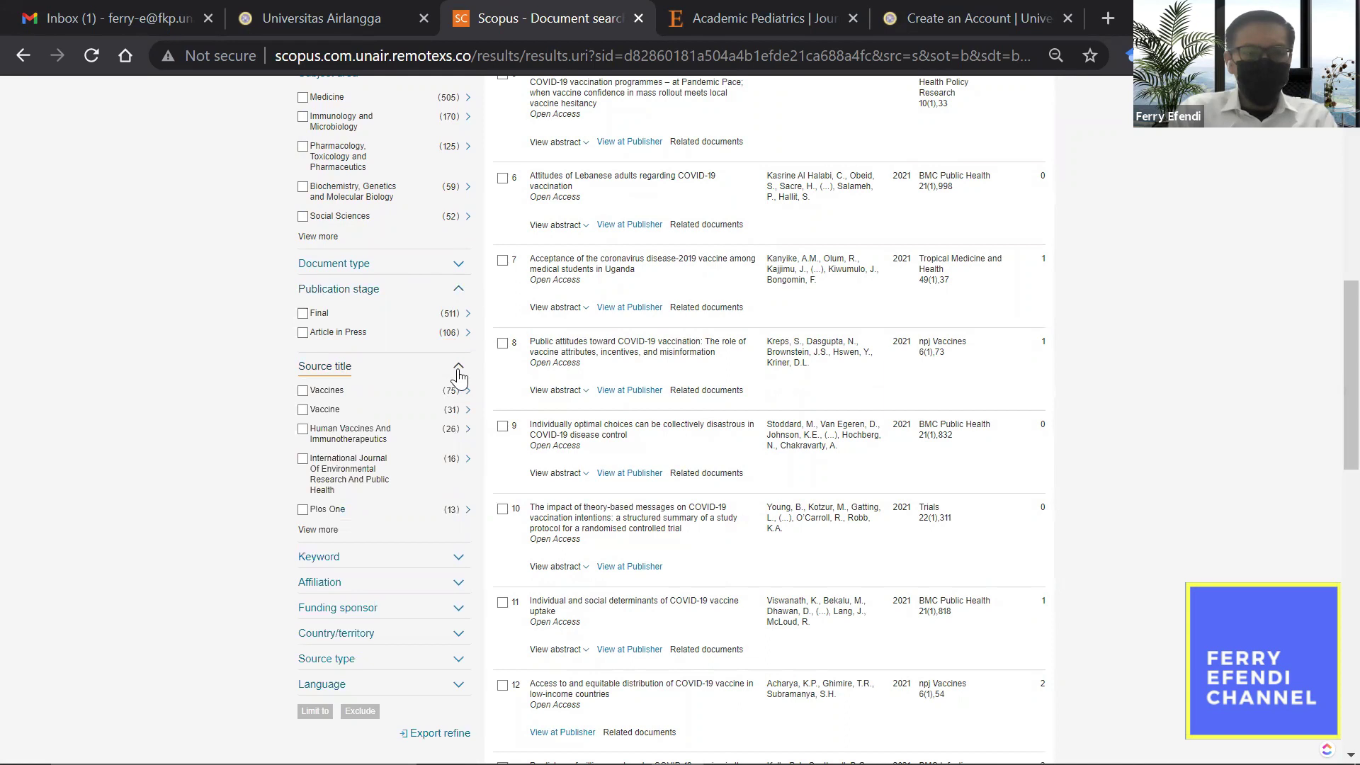
scroll(1330, 469, "down", 2)
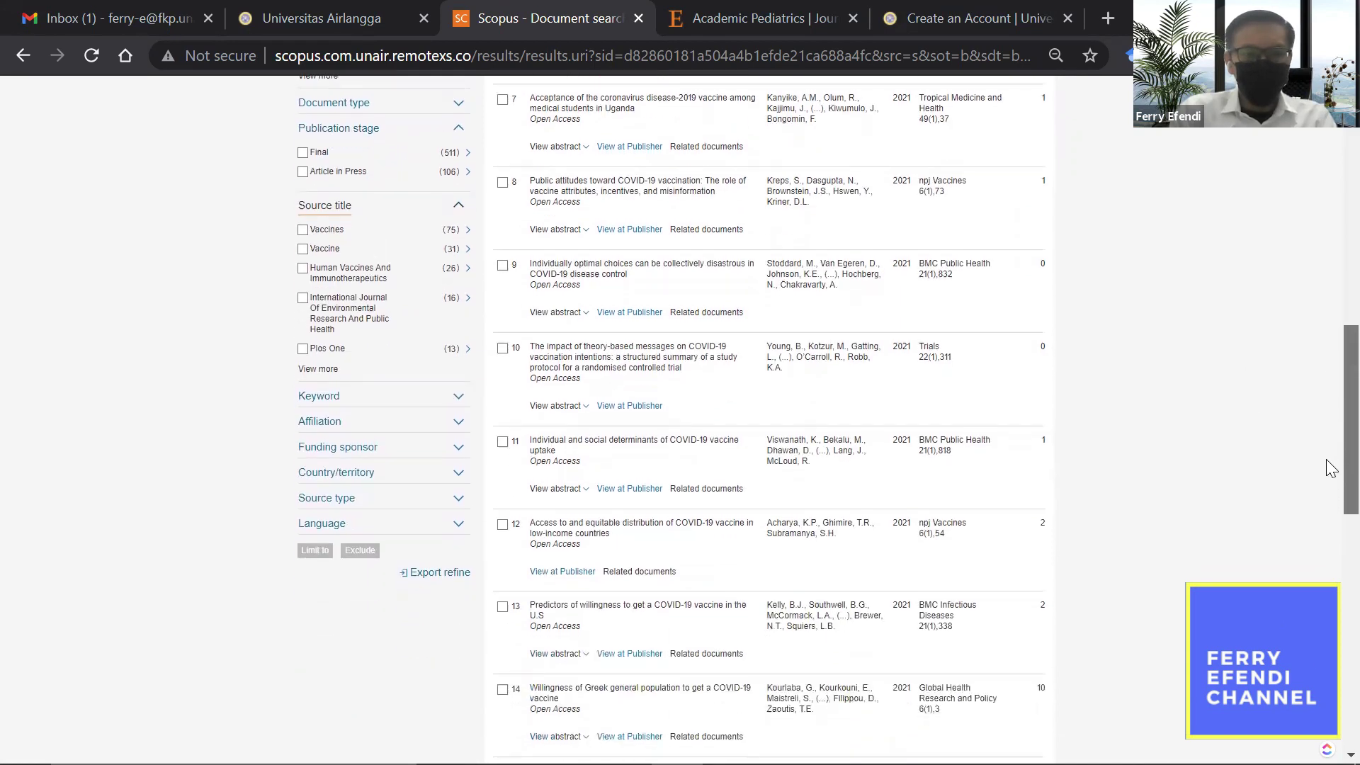
scroll(1330, 468, "down", 1)
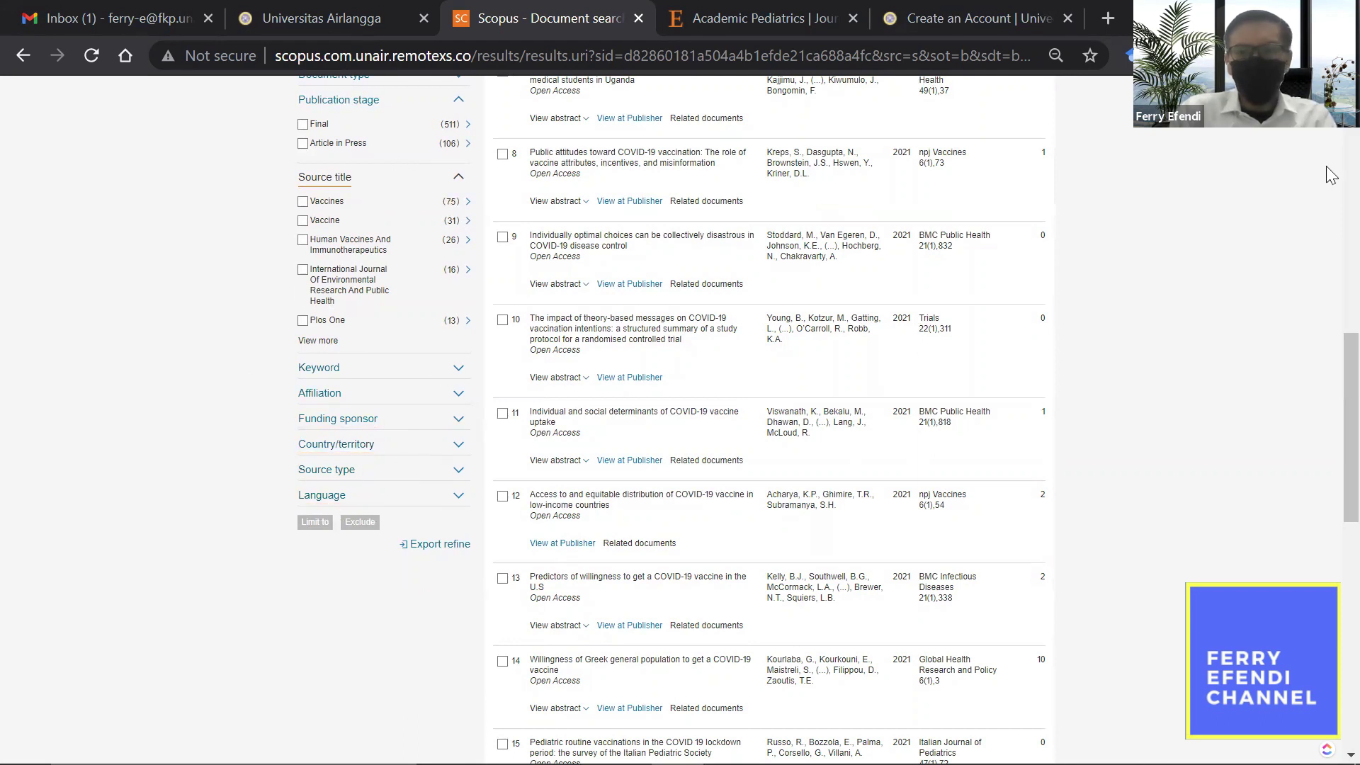
scroll(1329, 175, "up", 8)
scroll(777, 135, "up", 4)
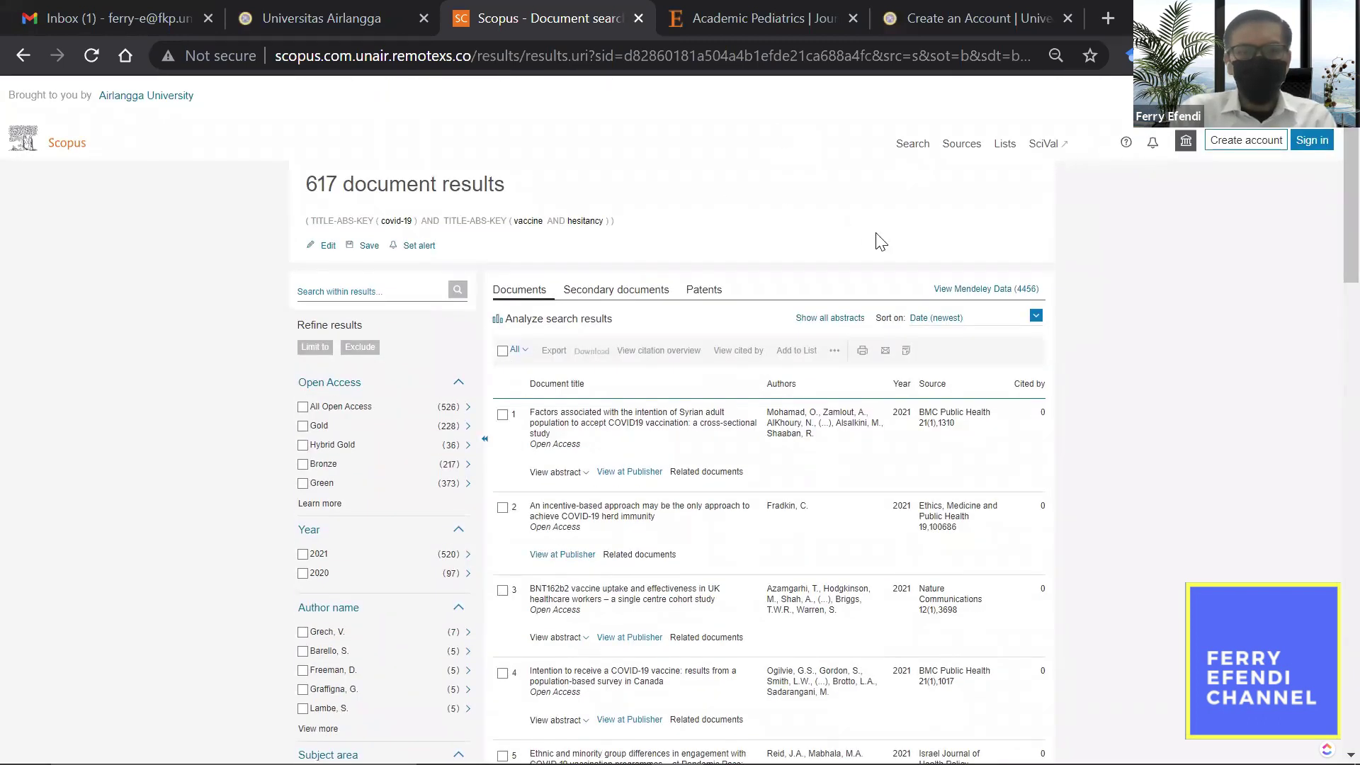
Open the publisher's page of the first result, on Syrian adults' intention to accept COVID19 vaccination, and look at the article.
scroll(1329, 283, "down", 4)
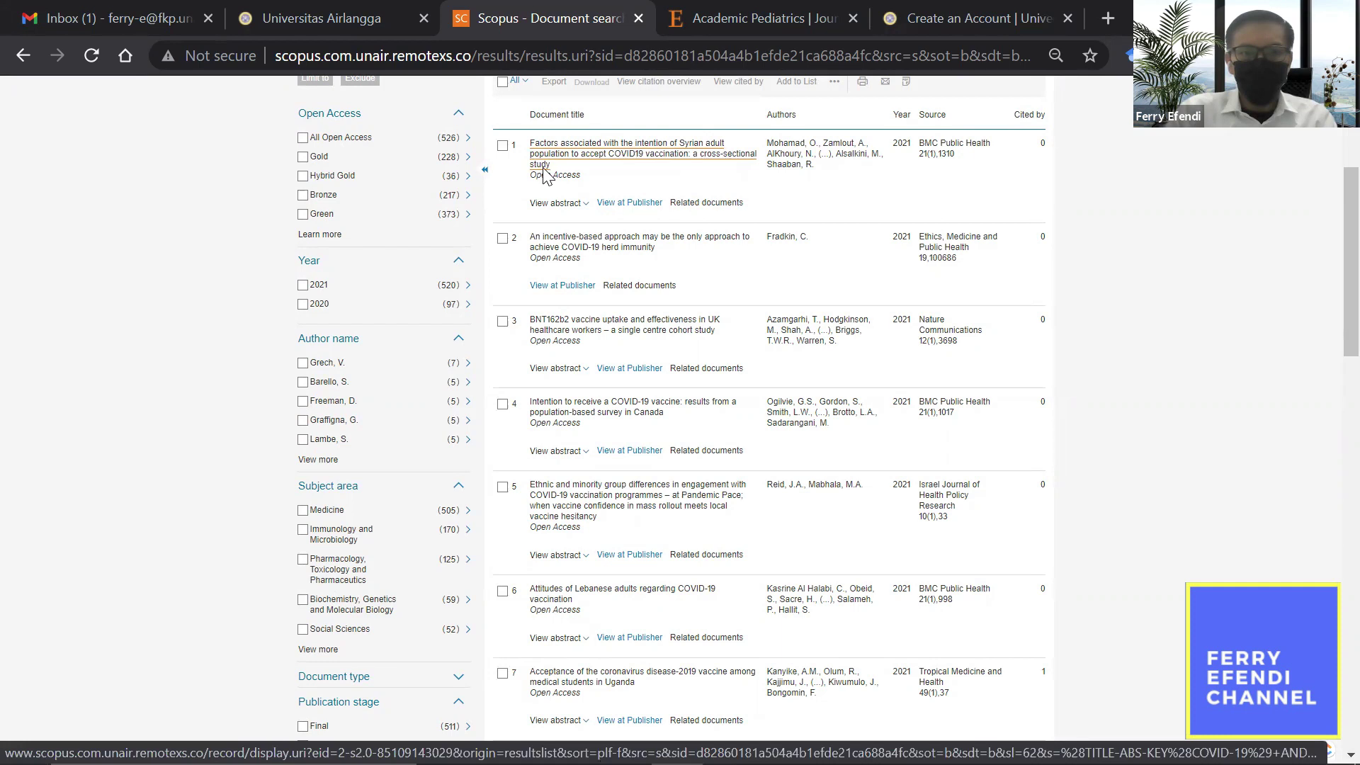
left_click(618, 204)
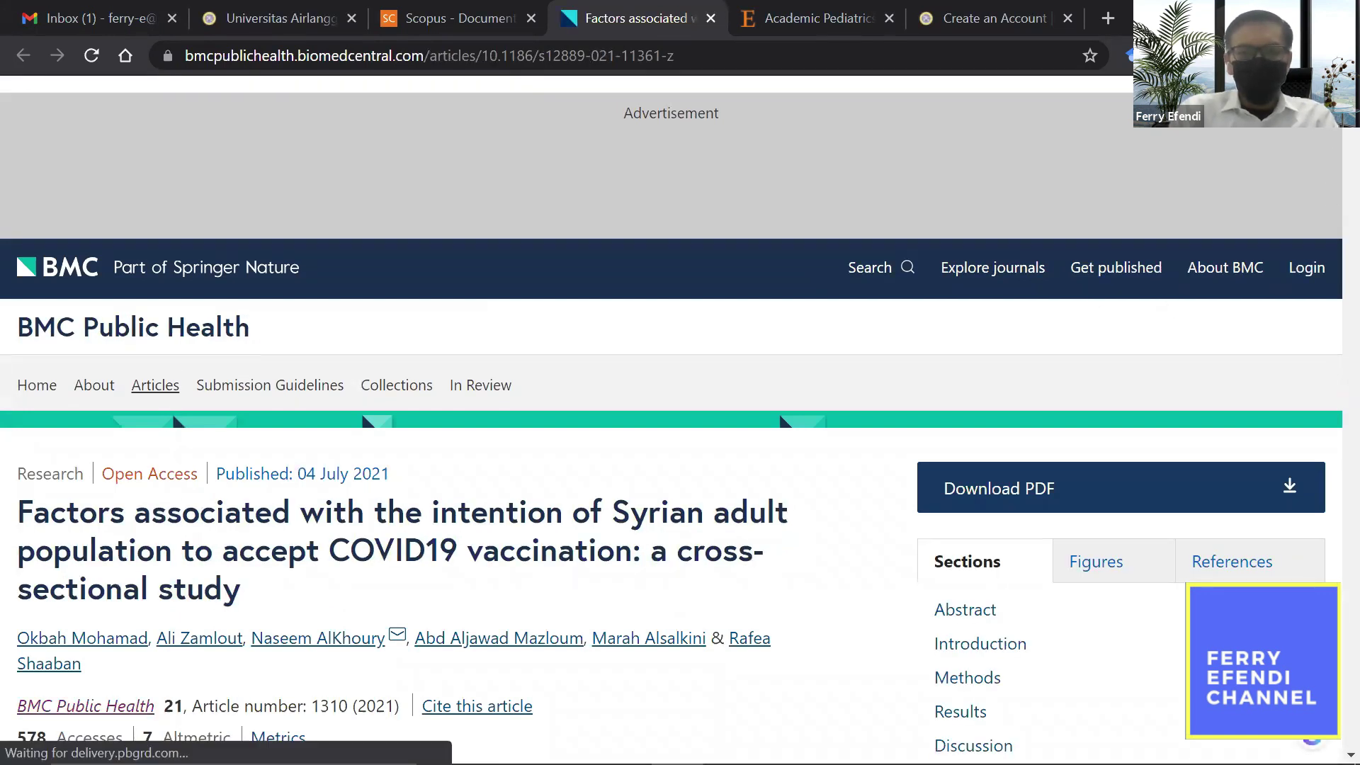
scroll(1330, 136, "down", 3)
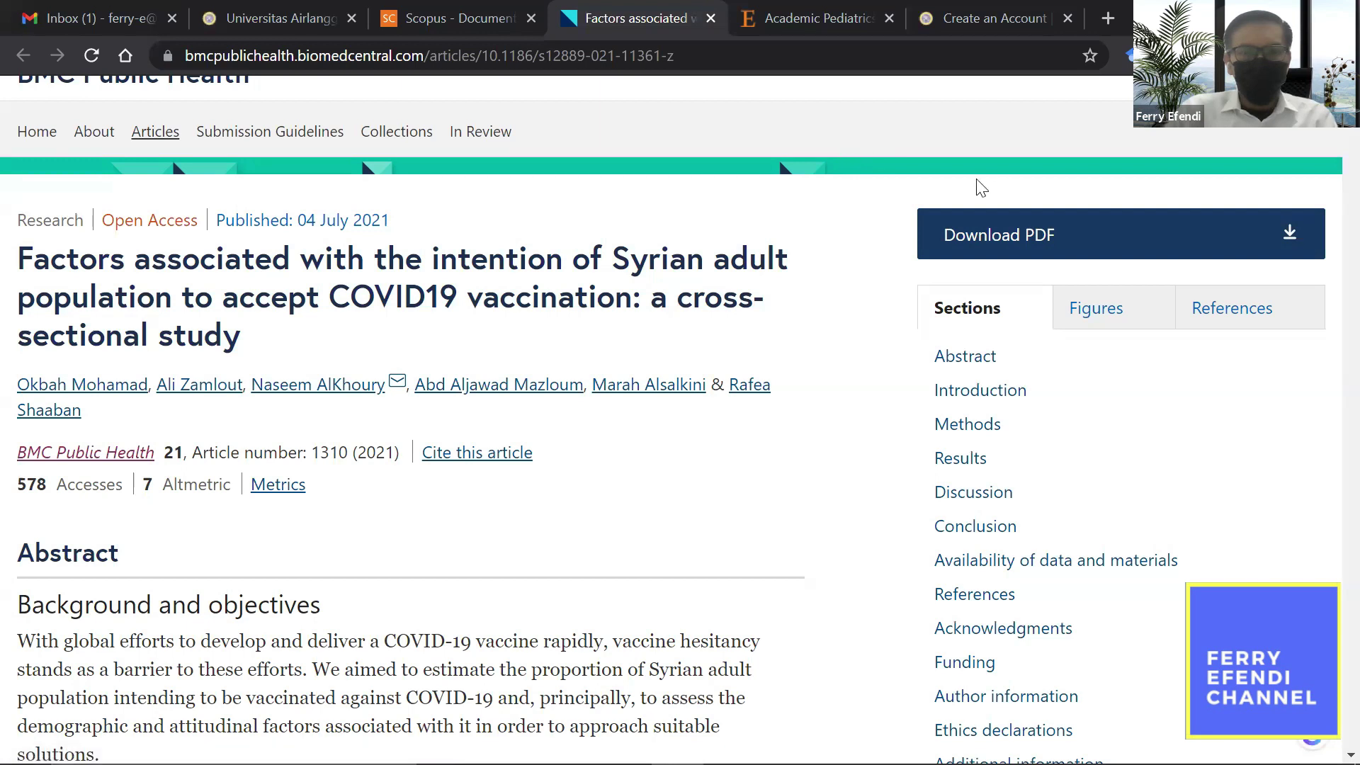
Return to the Scopus search results and select all the listed documents.
left_click(429, 12)
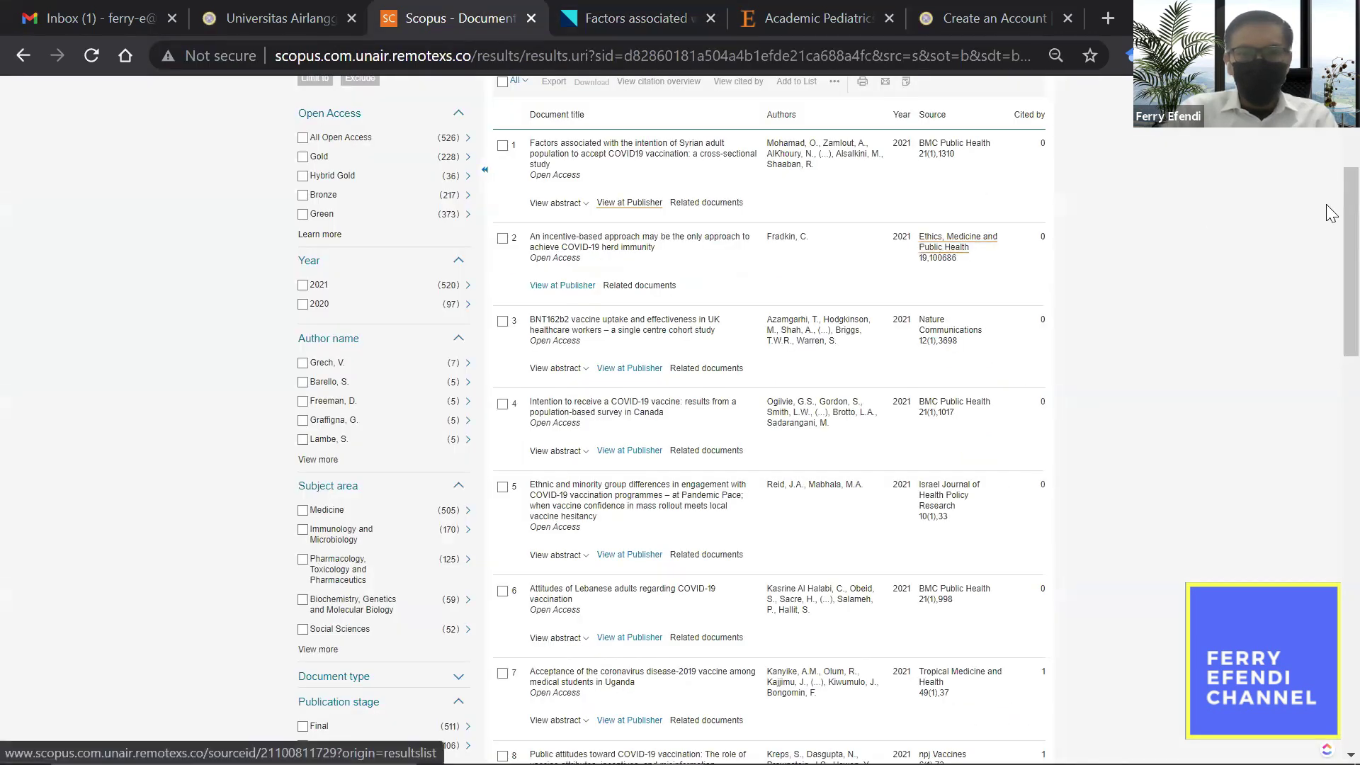
scroll(1328, 226, "up", 4)
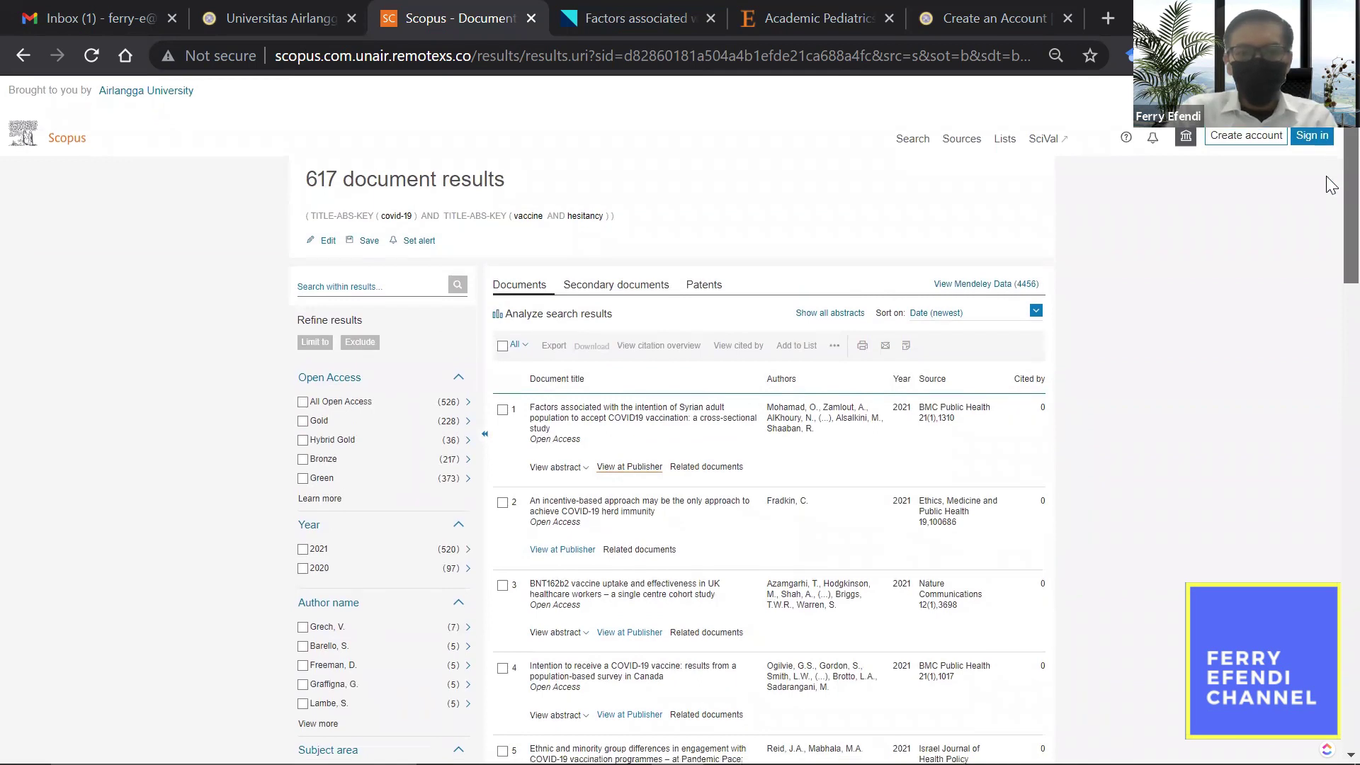
scroll(1329, 170, "down", 1)
scroll(1327, 205, "down", 1)
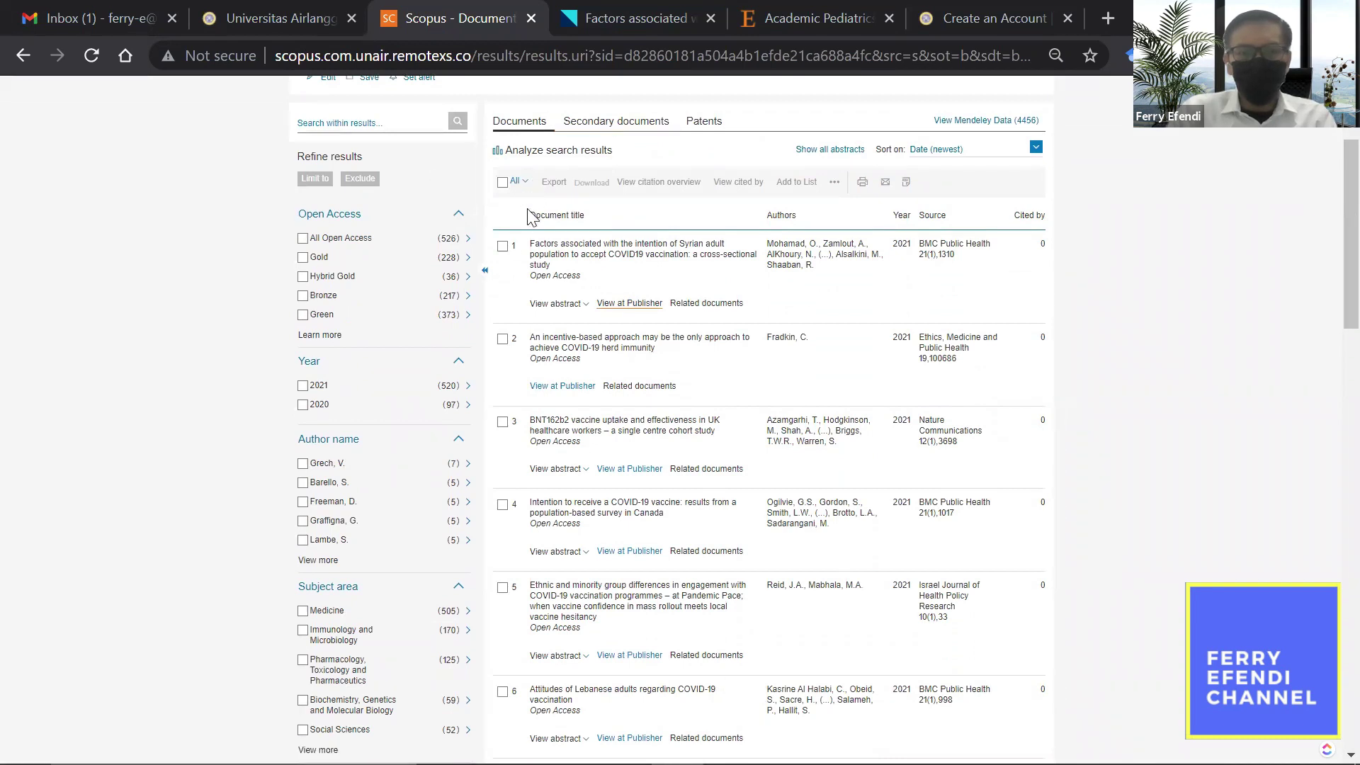
left_click(502, 183)
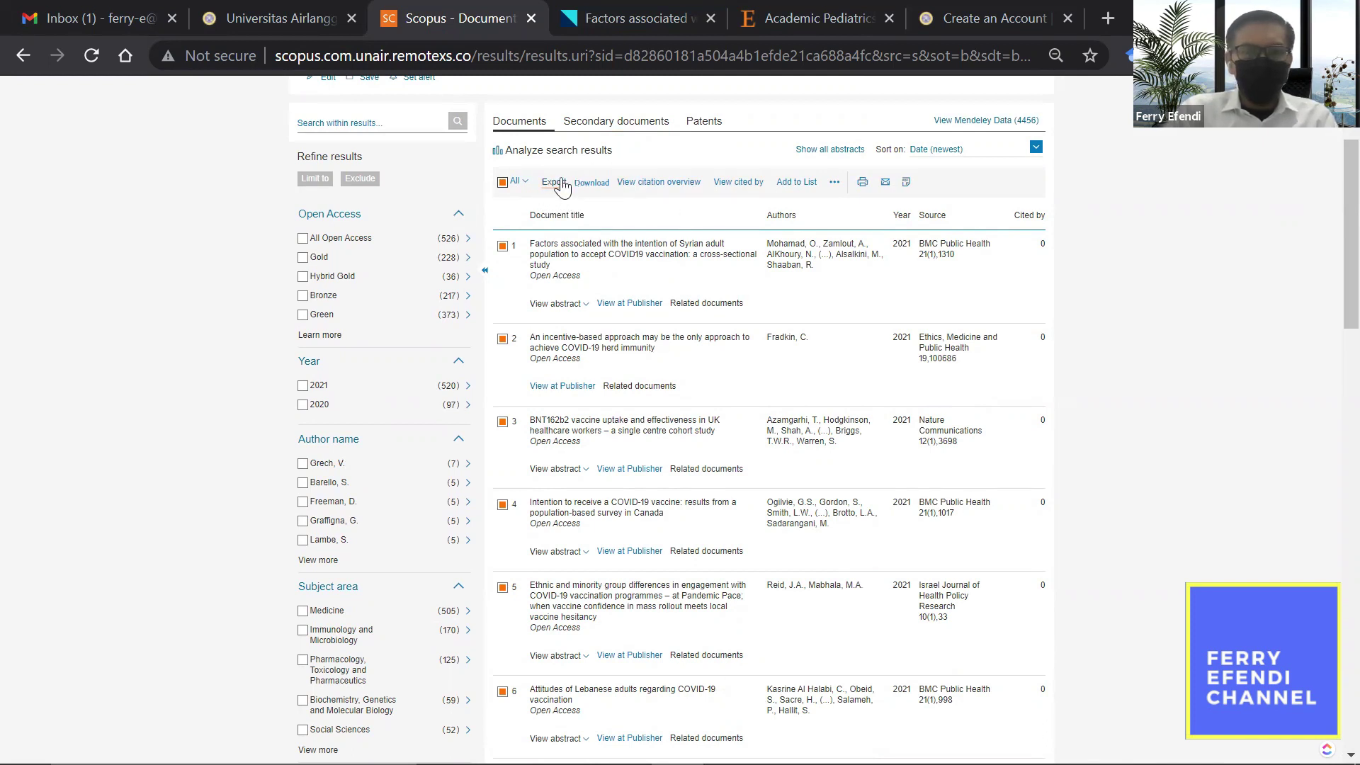
Open SciVal from the Scopus results page.
scroll(809, 172, "up", 3)
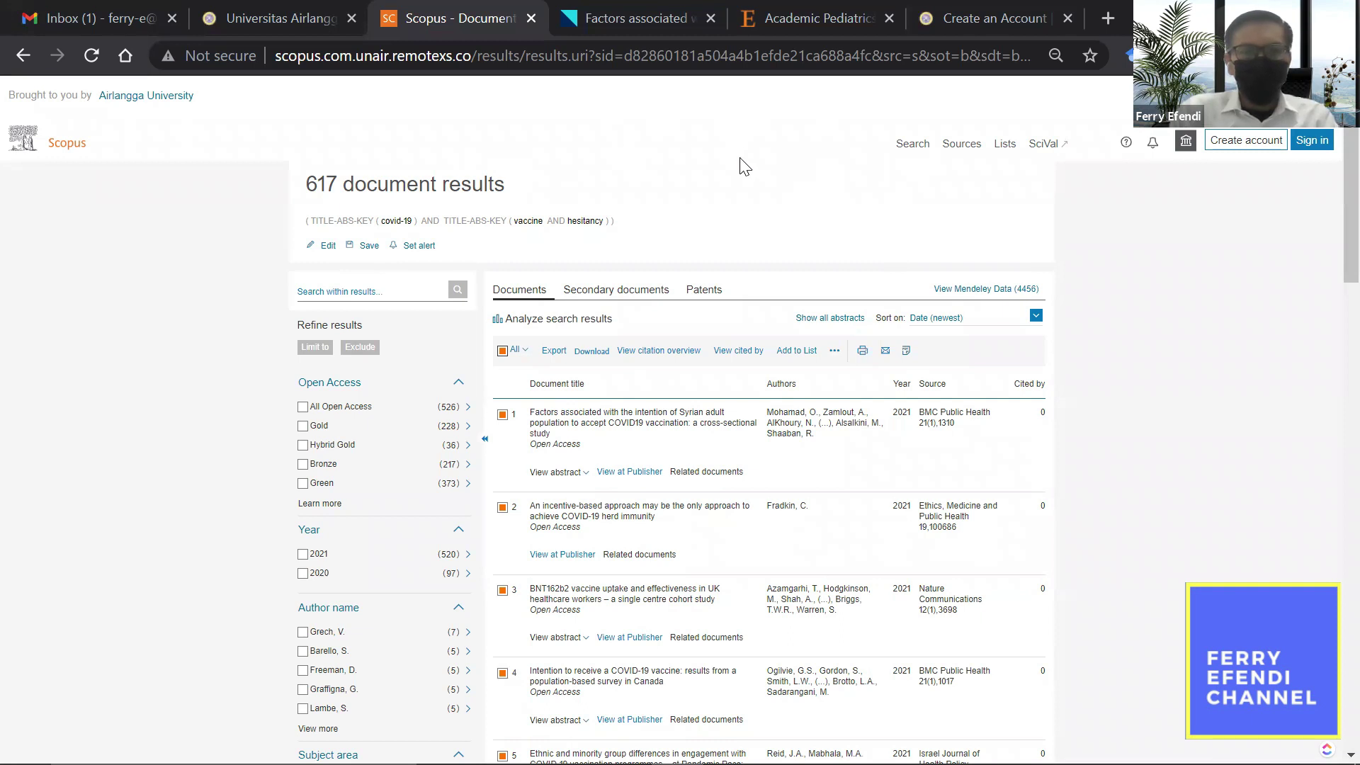
left_click(1049, 147)
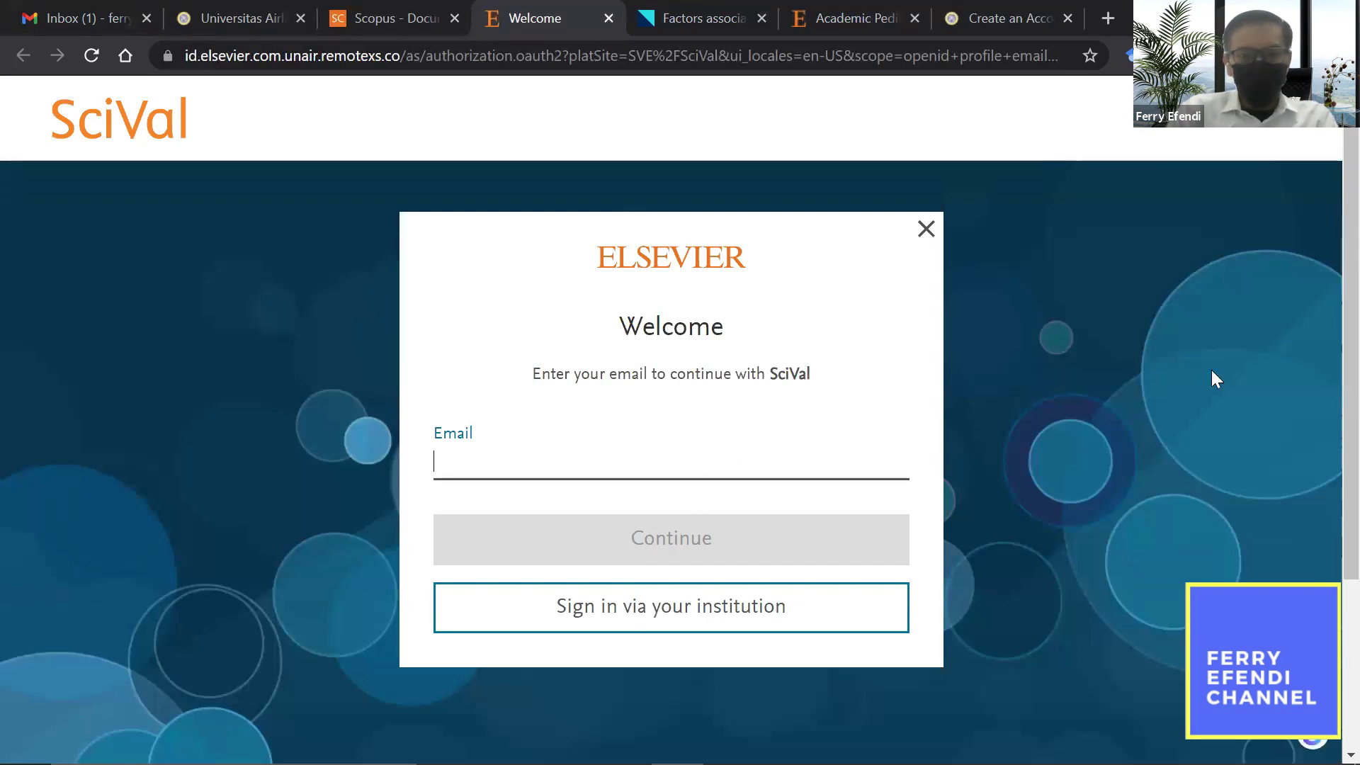
Sign in to SciVal with the account e-mail and password, and open the Overview of Universitas Airlangga's research performance.
left_click(578, 469)
left_click(573, 507)
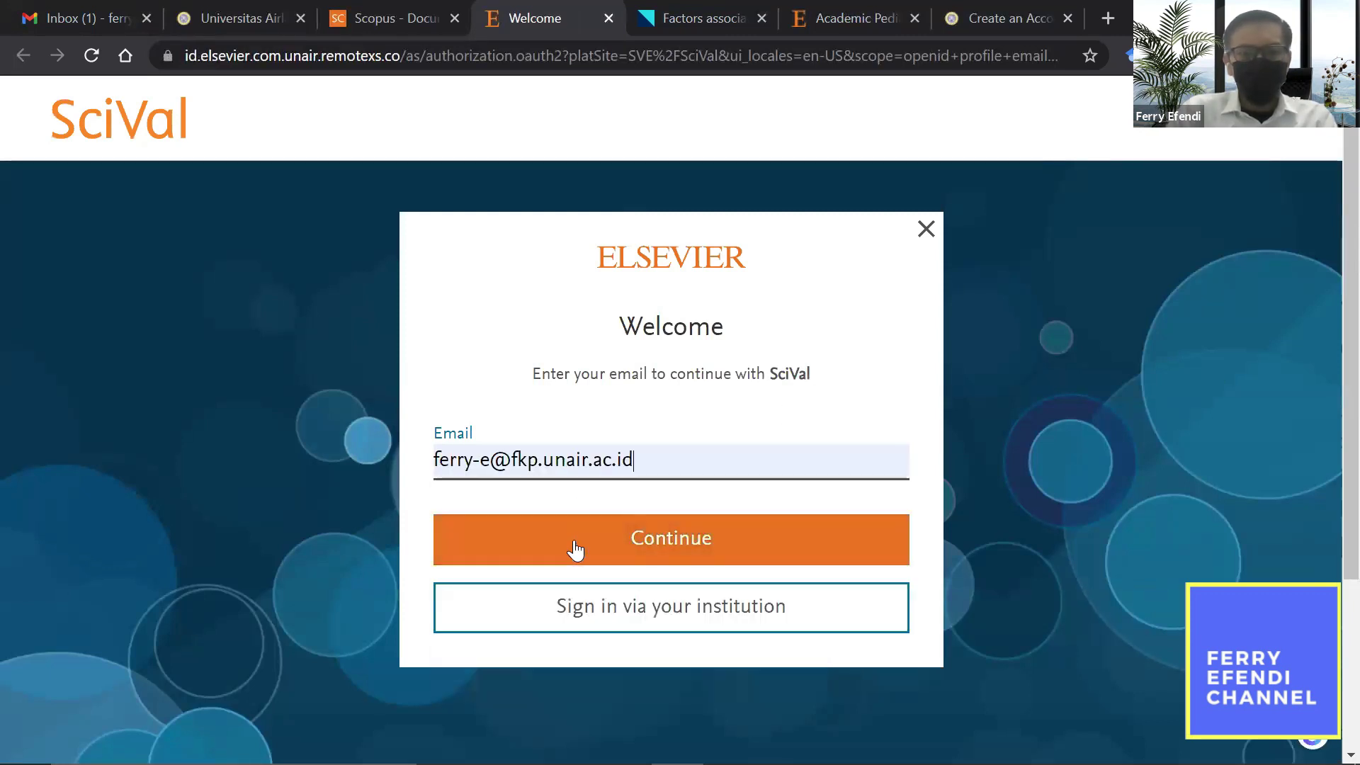
left_click(650, 547)
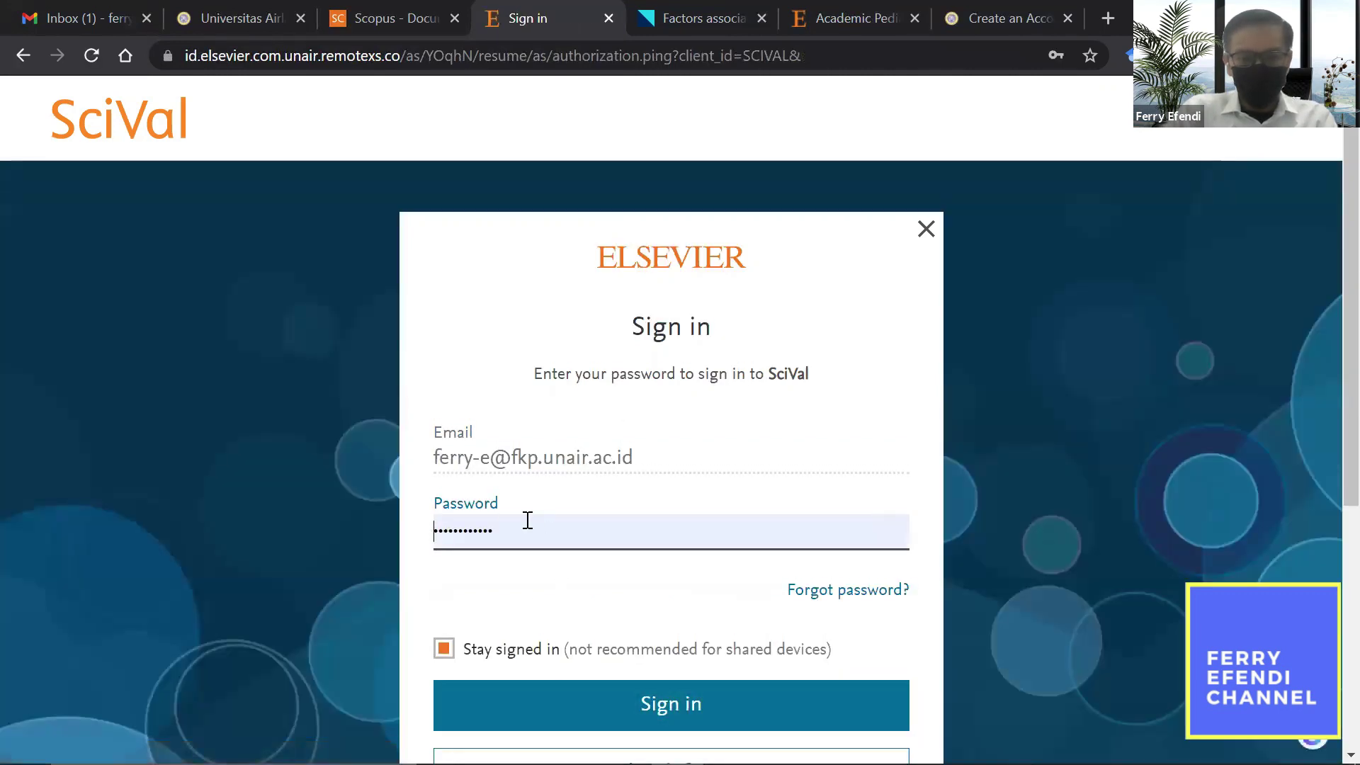
left_click(654, 706)
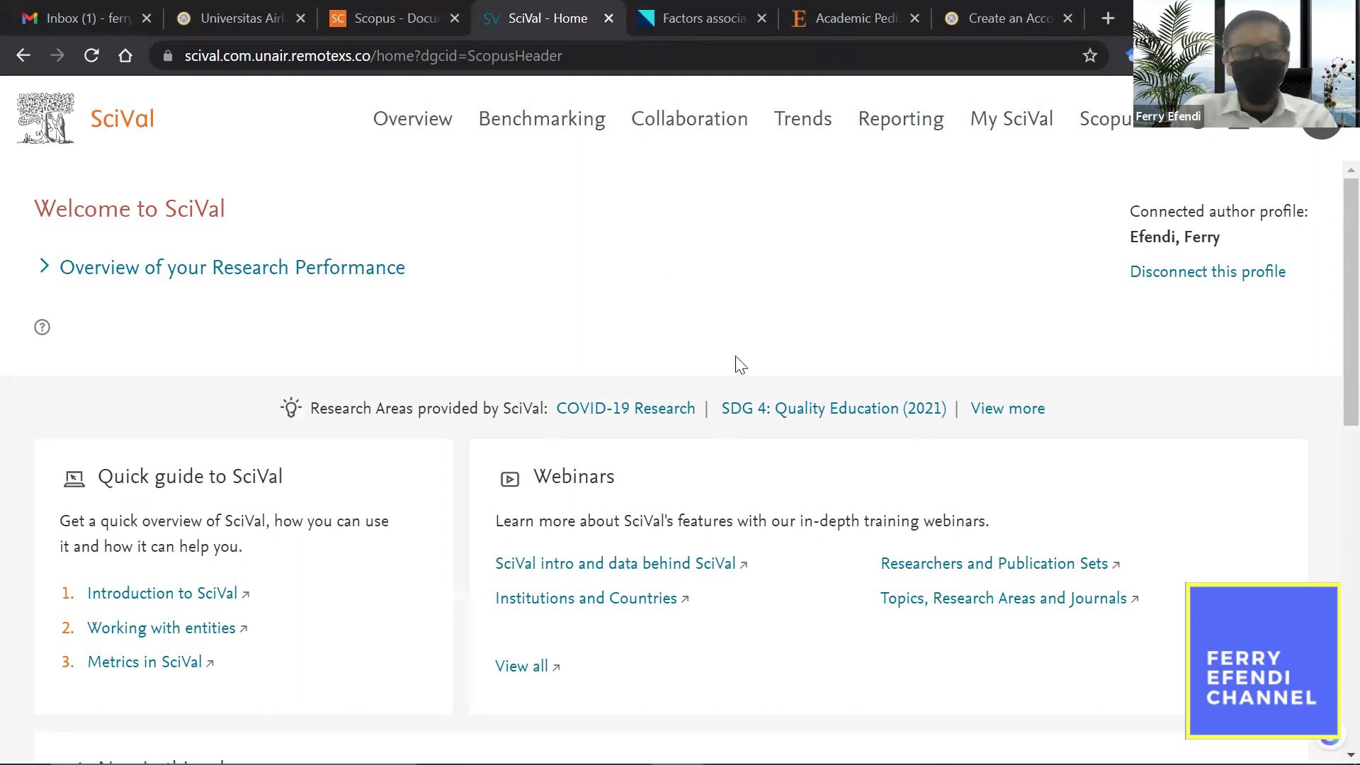
left_click(416, 126)
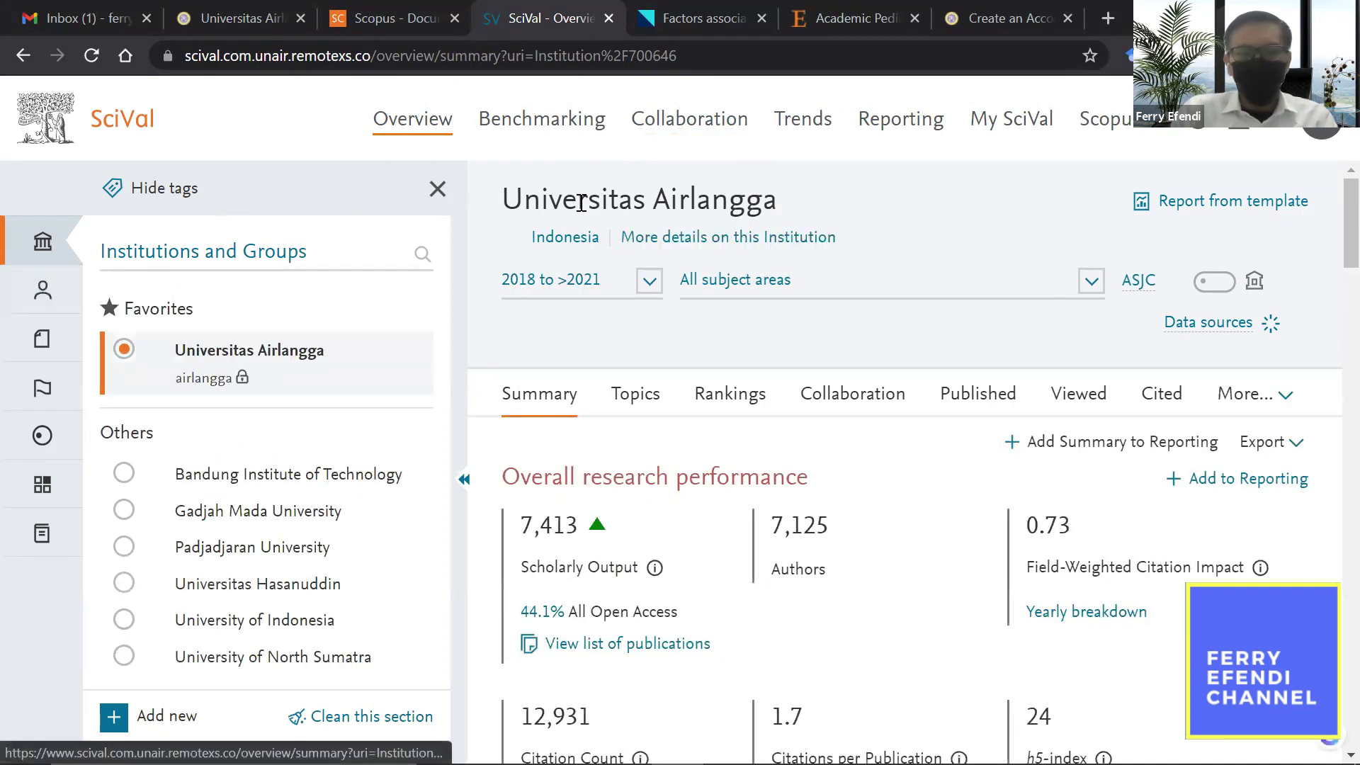
Return to the RemoteXs A-Z Databases list and open Web of Science.
left_click(380, 8)
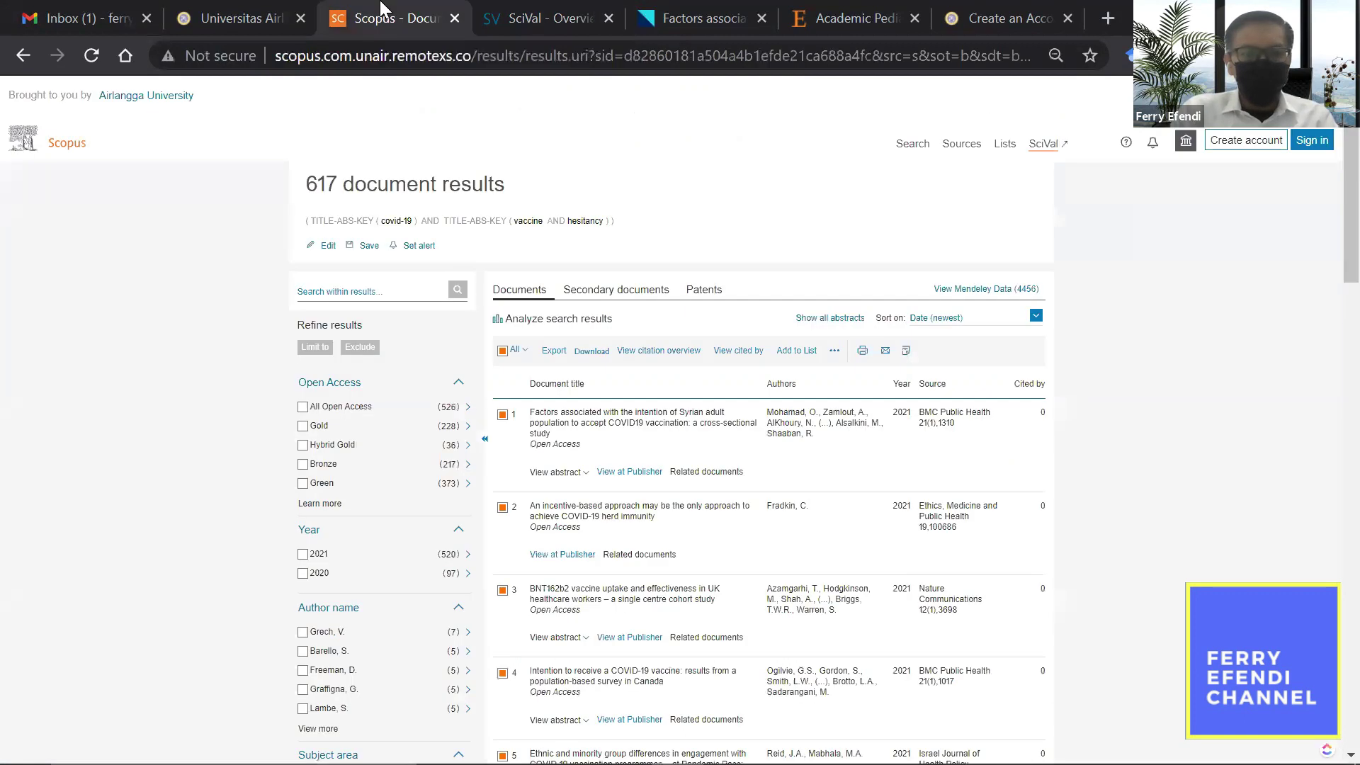
left_click(202, 10)
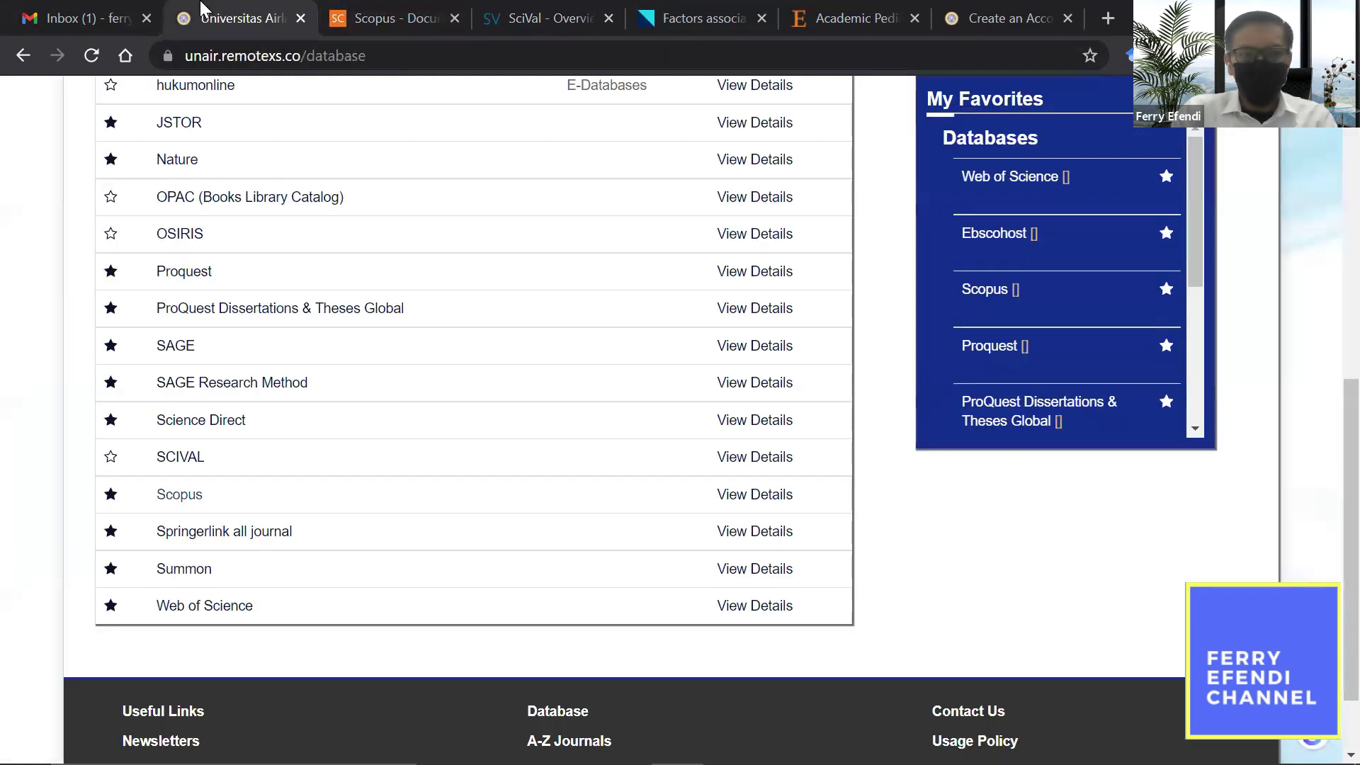
scroll(1331, 140, "up", 9)
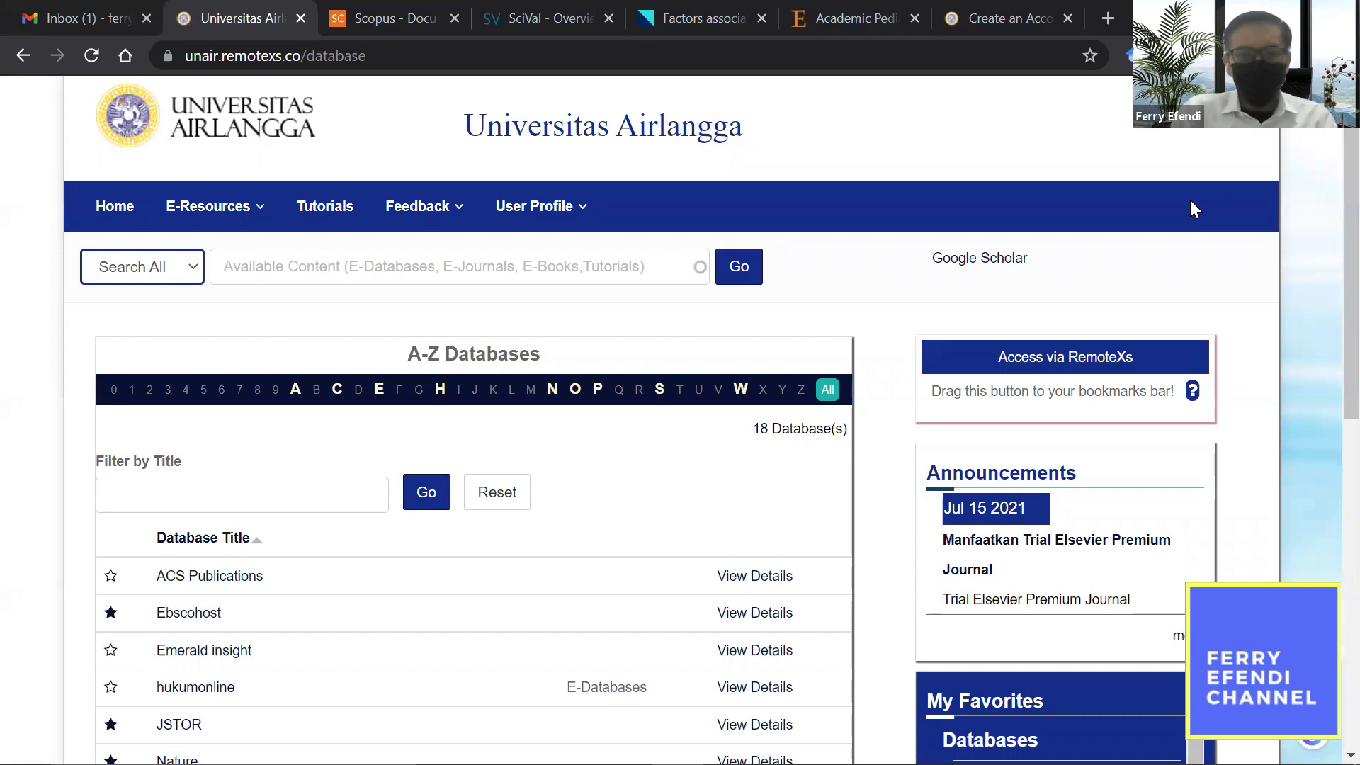
scroll(1331, 188, "down", 2)
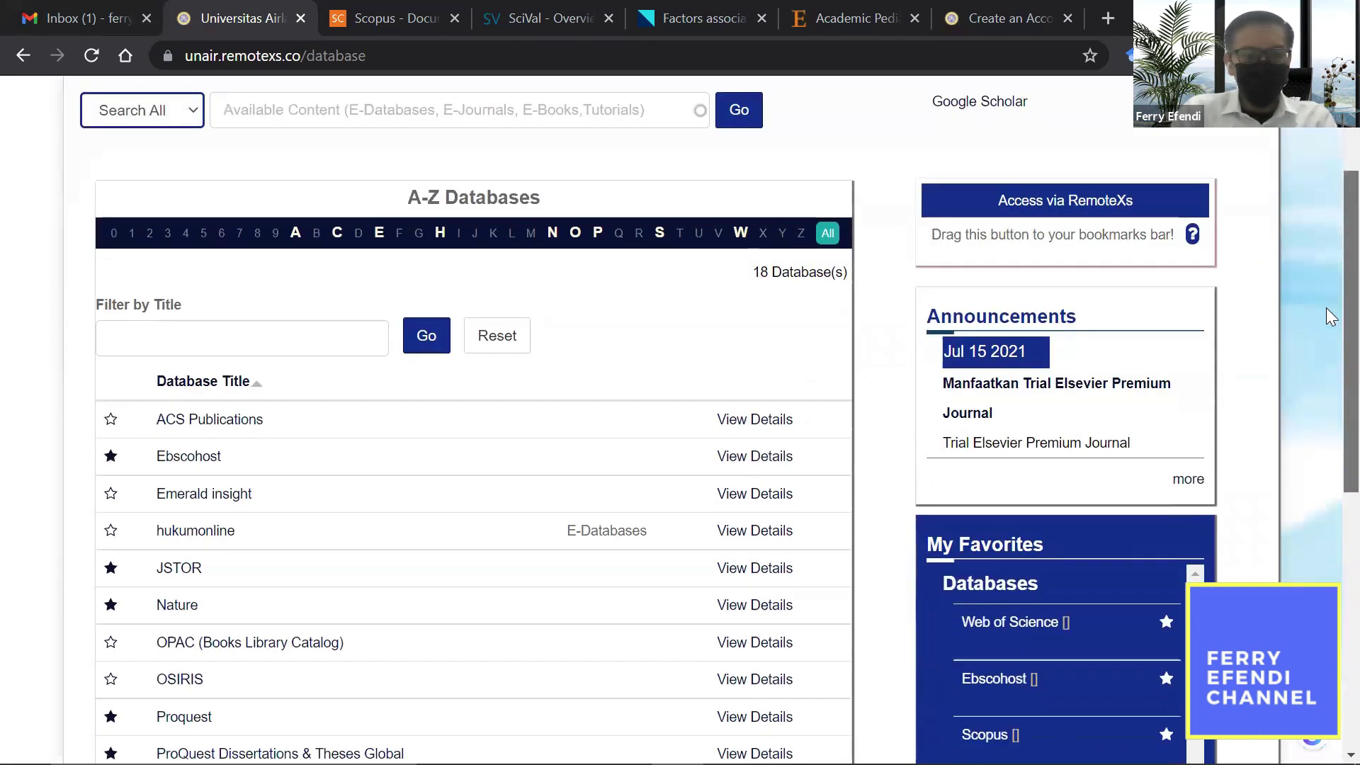
scroll(1331, 317, "down", 6)
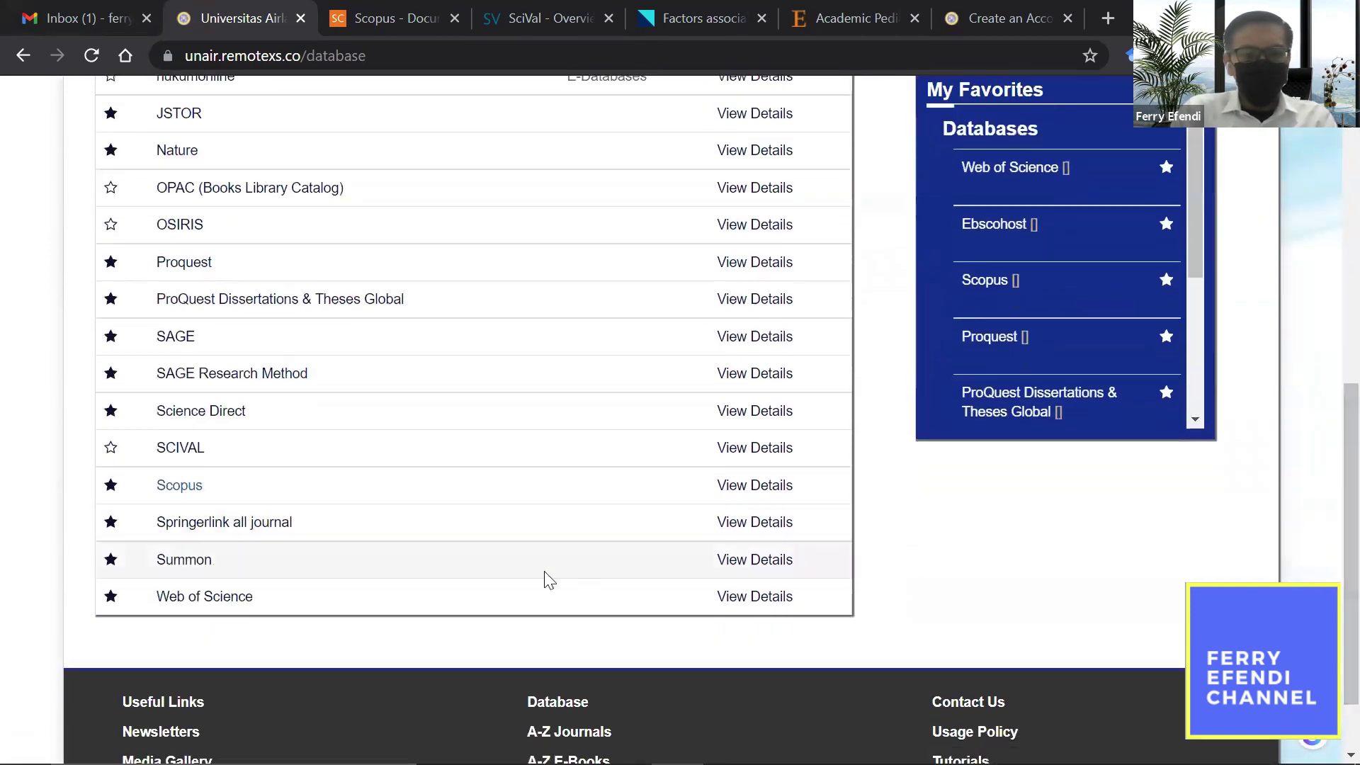
left_click(211, 599)
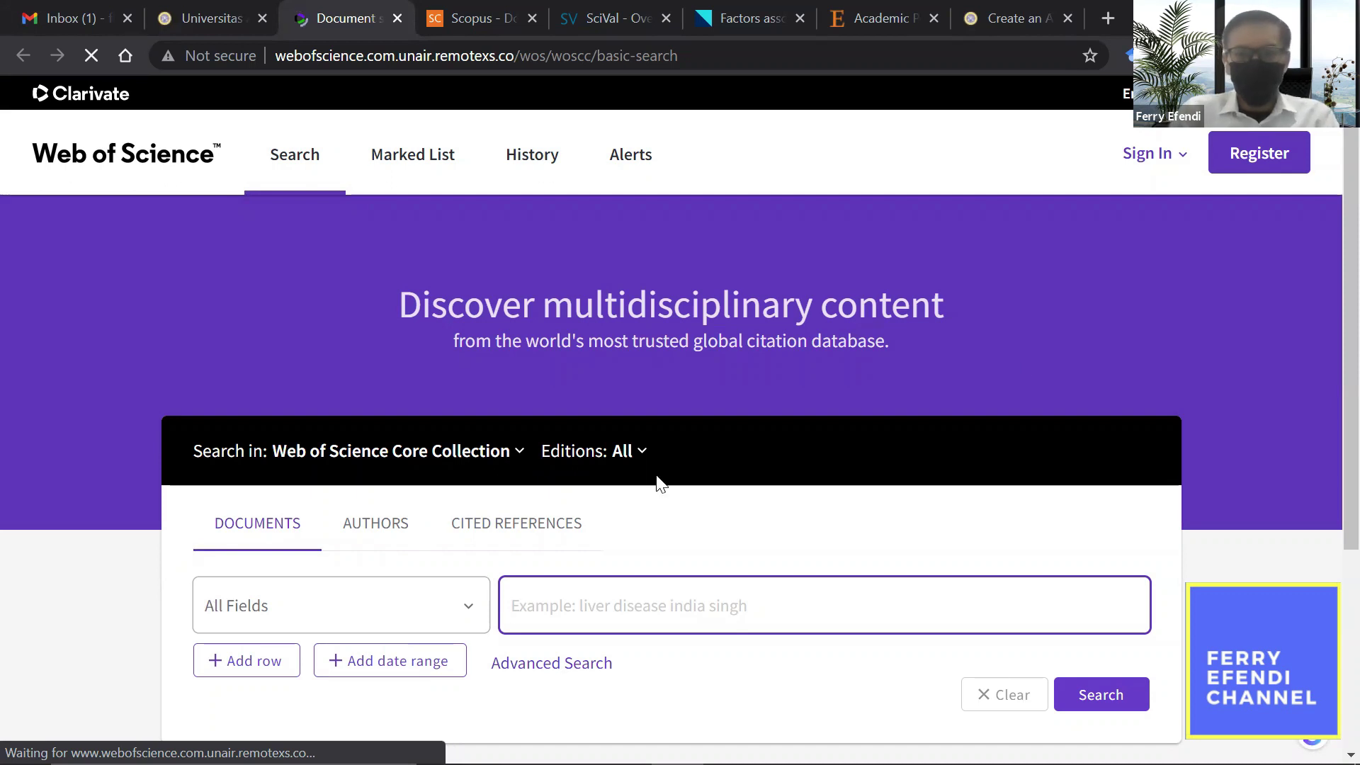
Dismiss the Documents search walkthrough and choose Web of Science Core Collection as the database to search.
scroll(1327, 318, "down", 2)
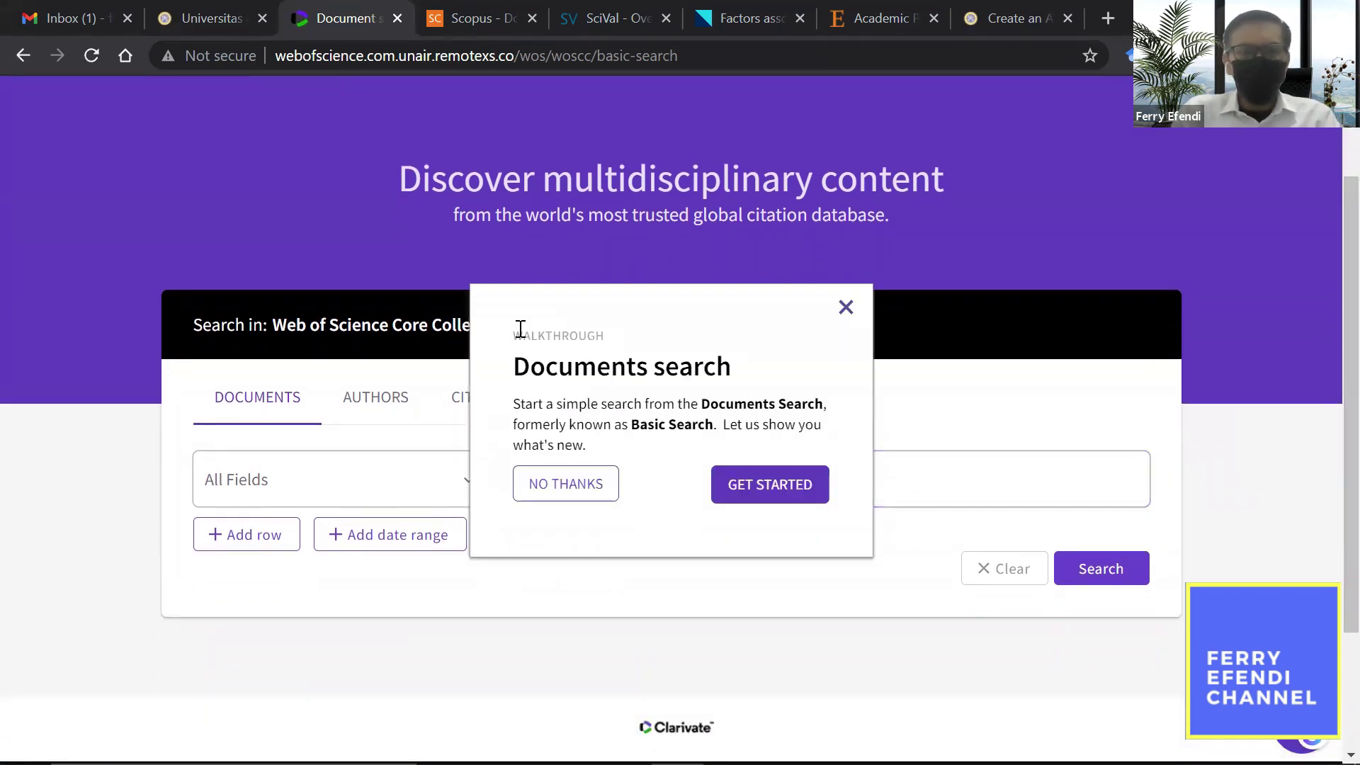
left_click(846, 308)
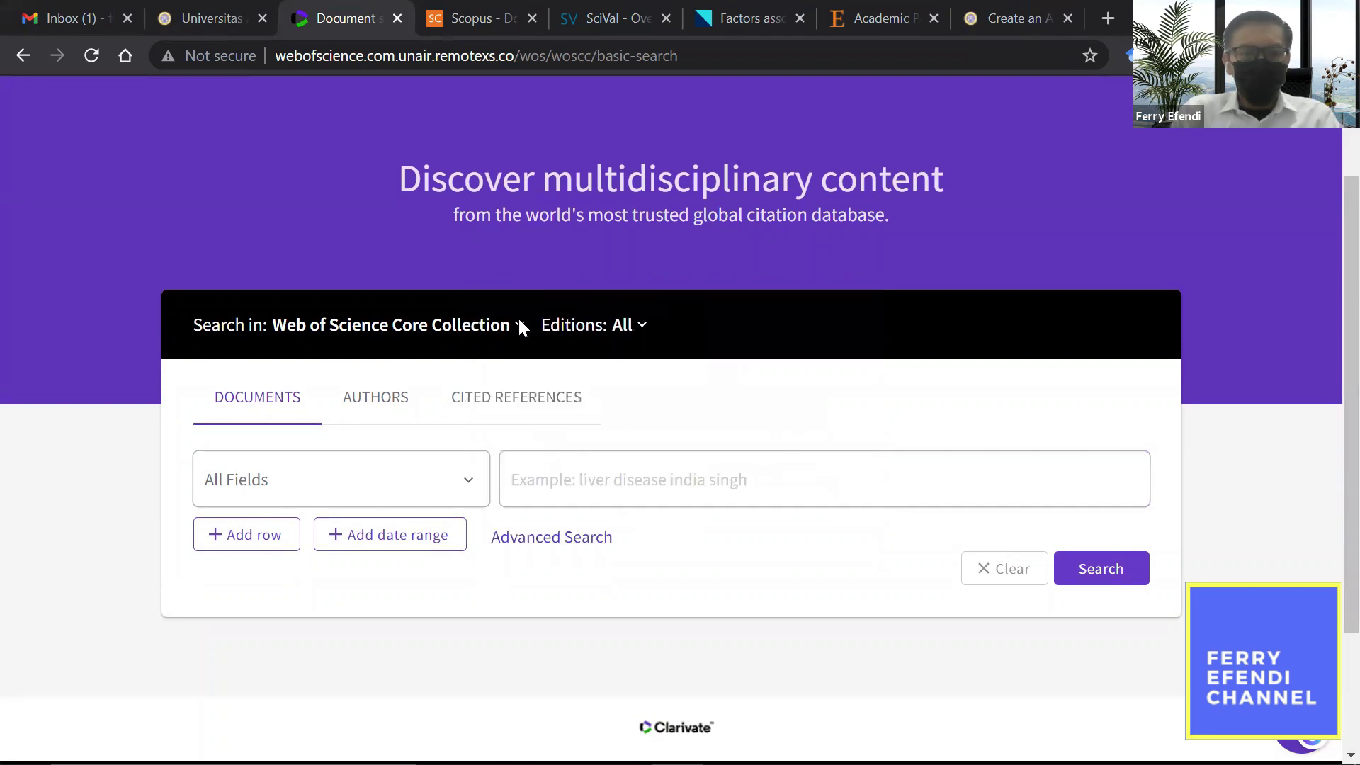
left_click(516, 325)
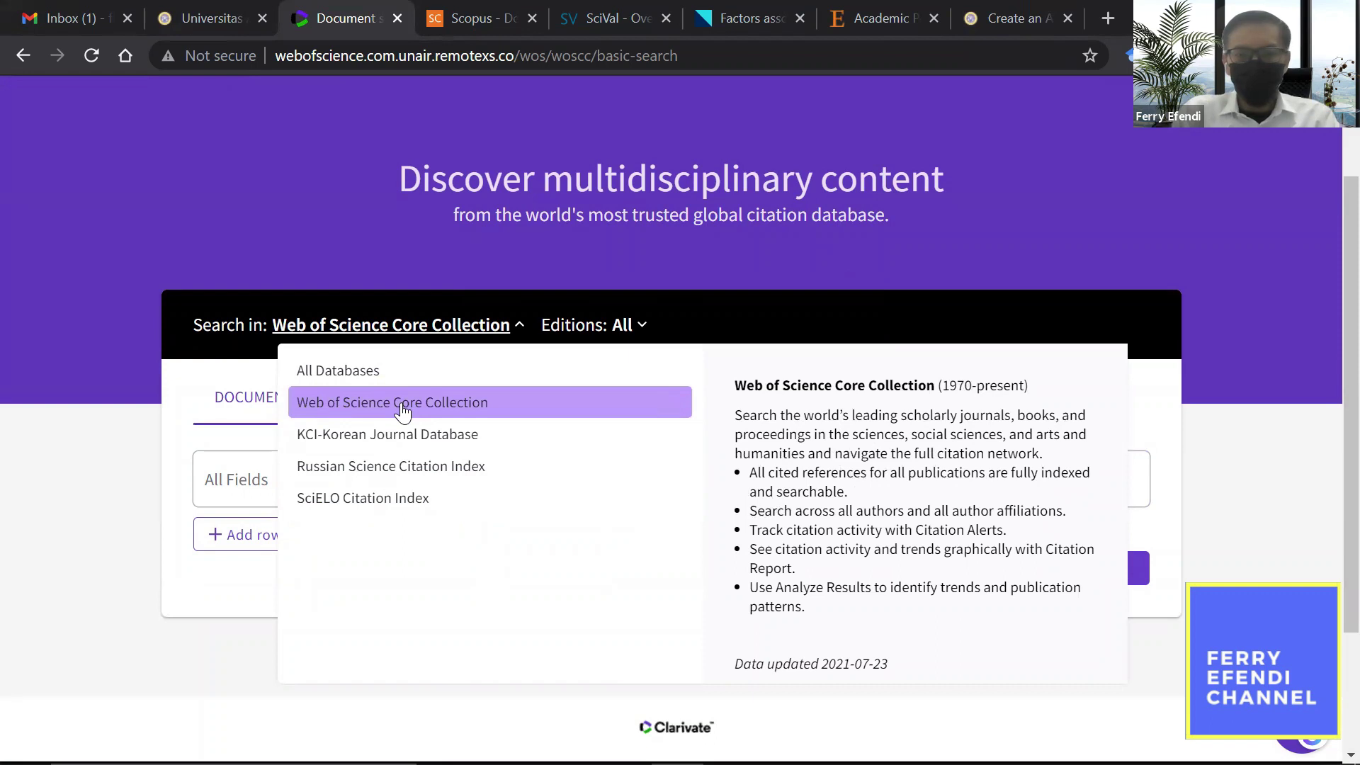
left_click(402, 411)
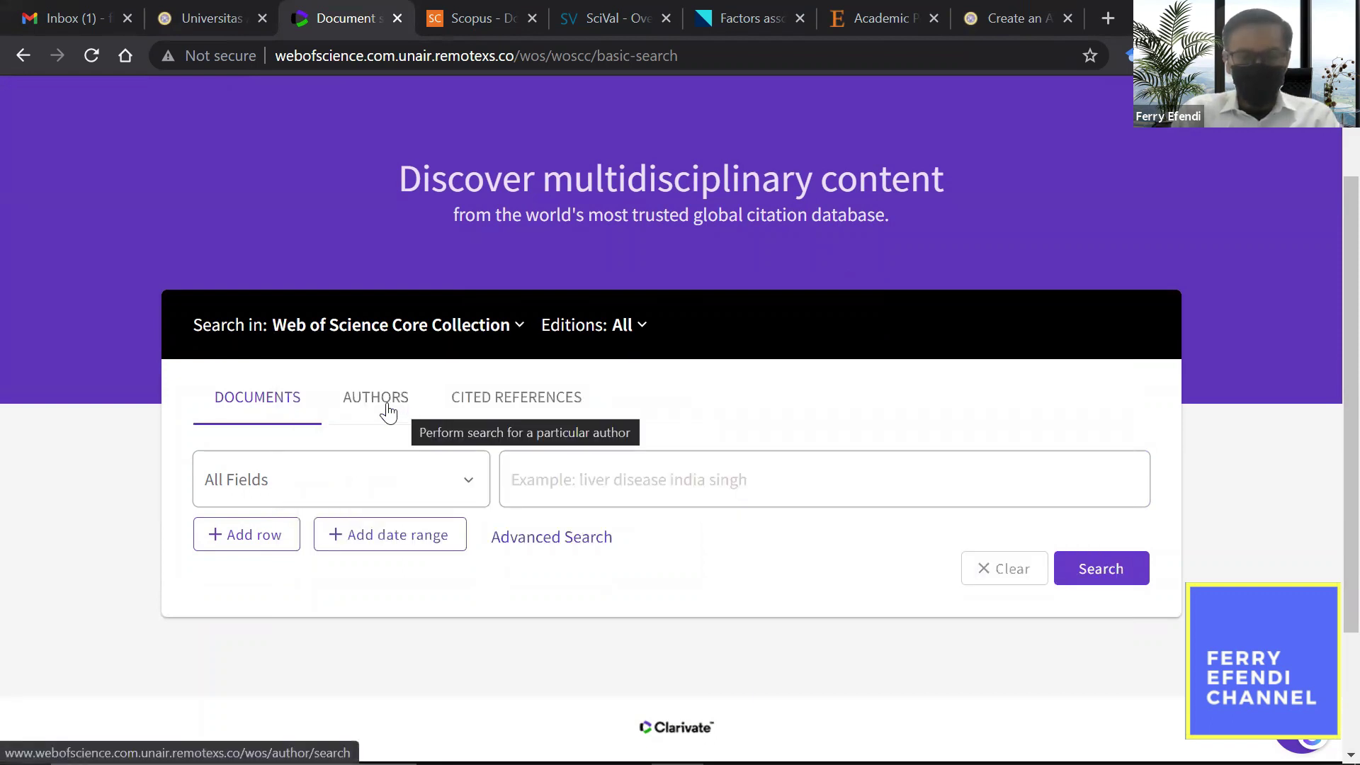
Look at the document search fields and the Authors and Cited References searches, dismissing their walkthroughs, and return to the Documents search.
left_click(282, 488)
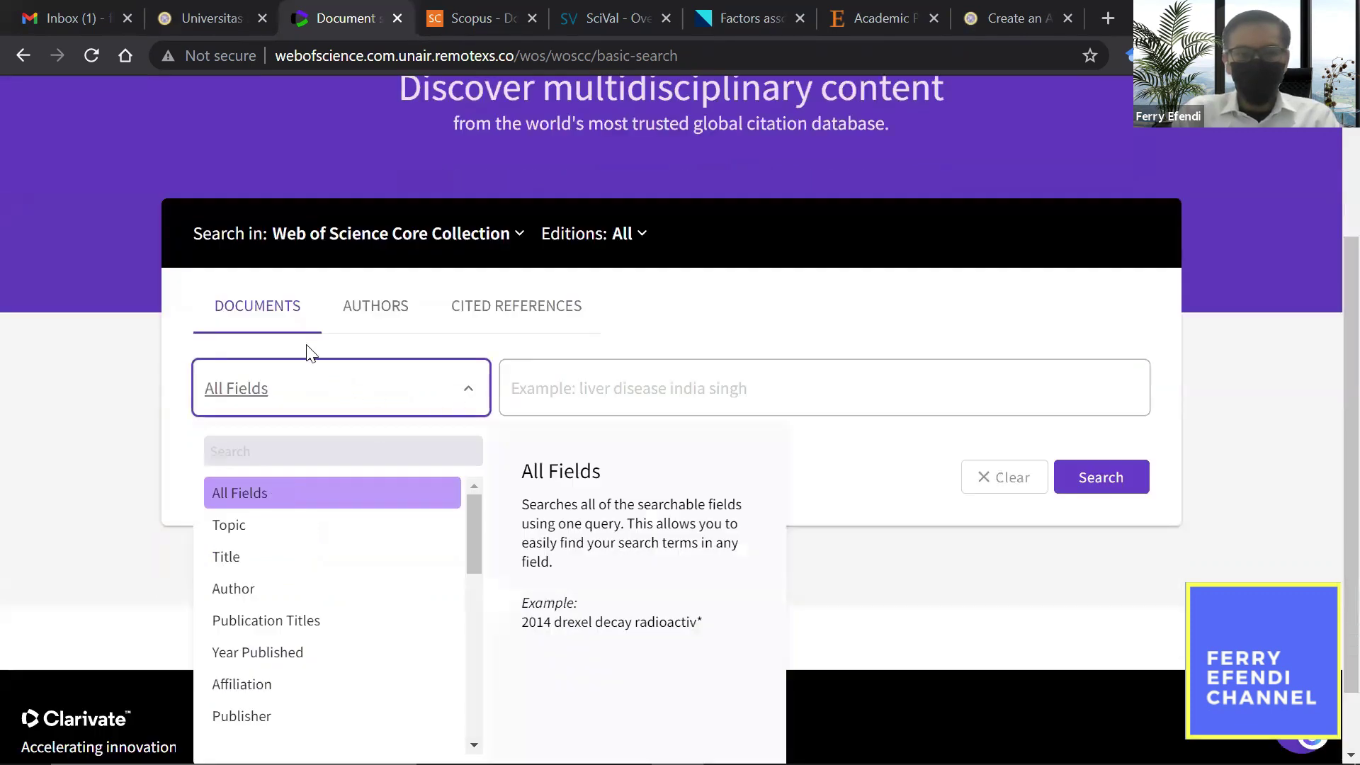
left_click(376, 319)
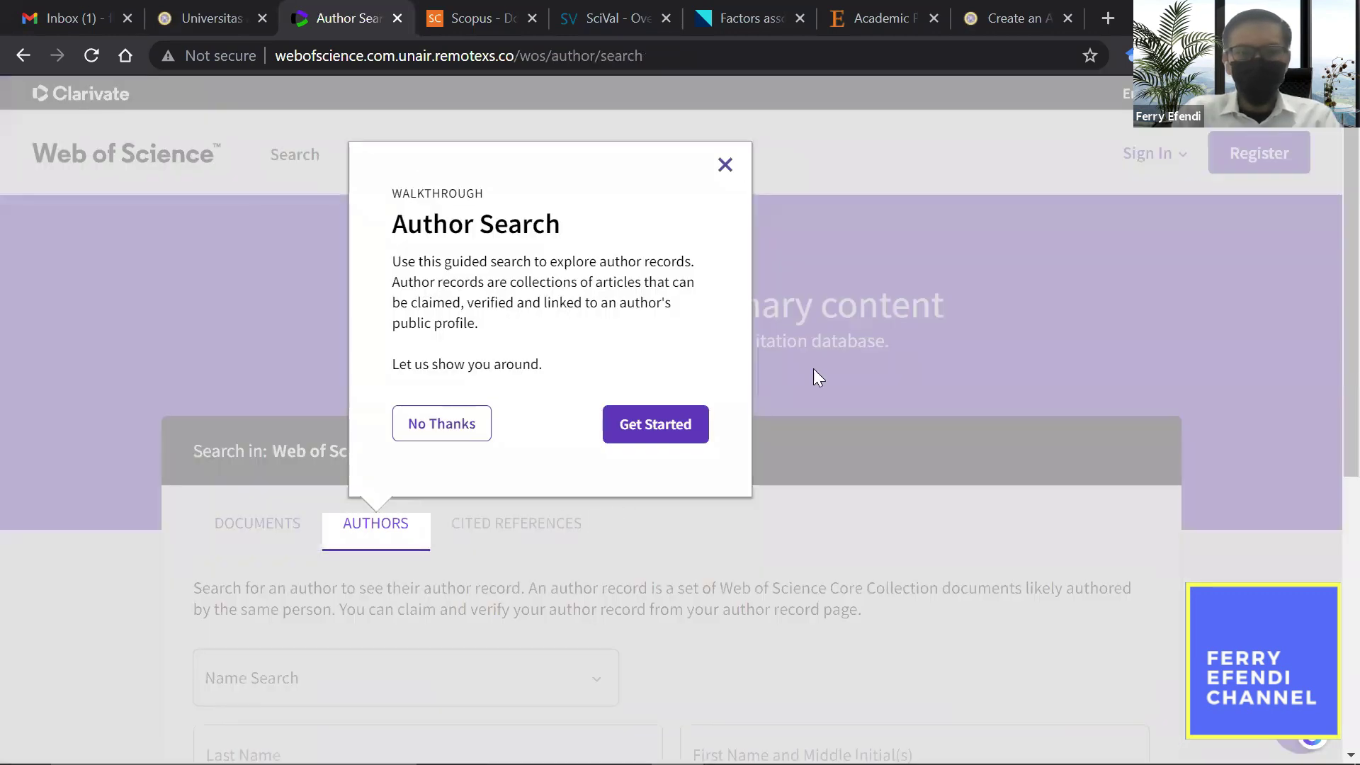
left_click(423, 428)
left_click(510, 538)
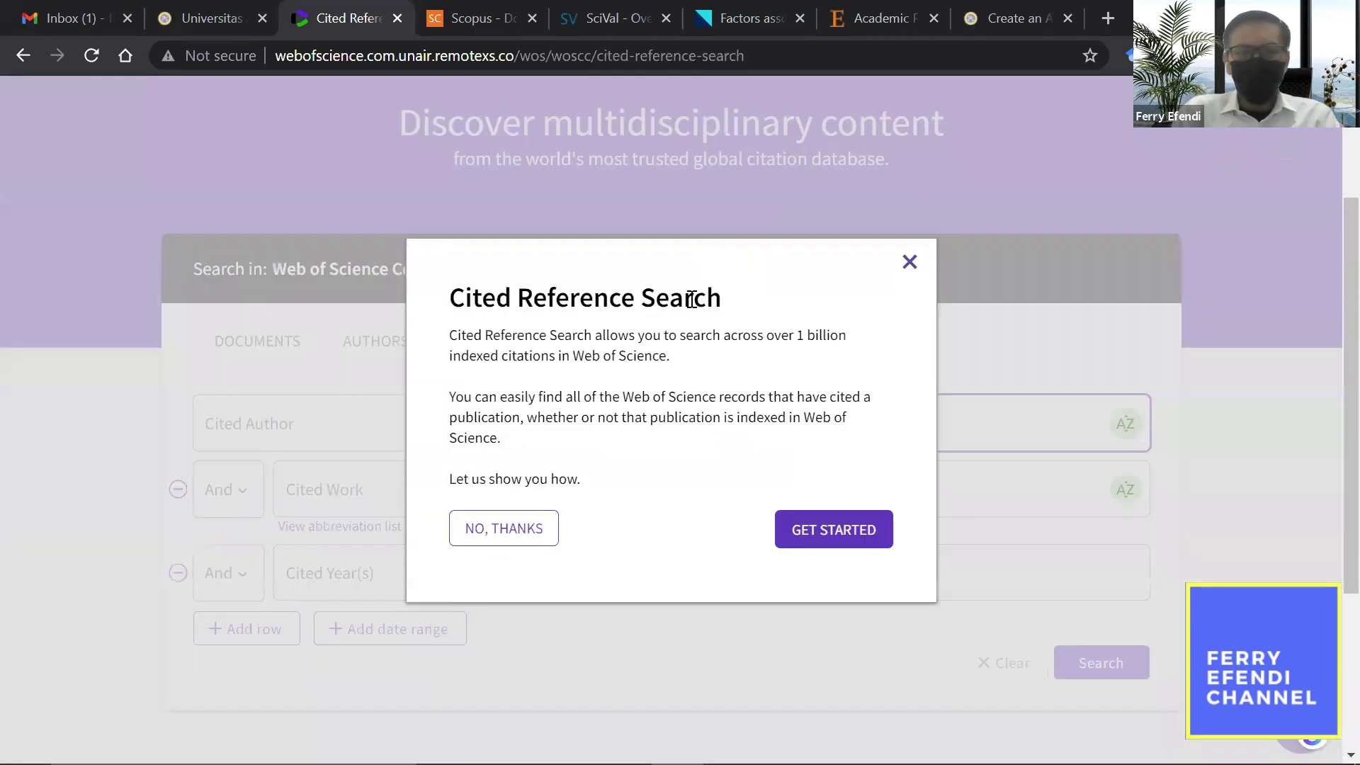
left_click(525, 536)
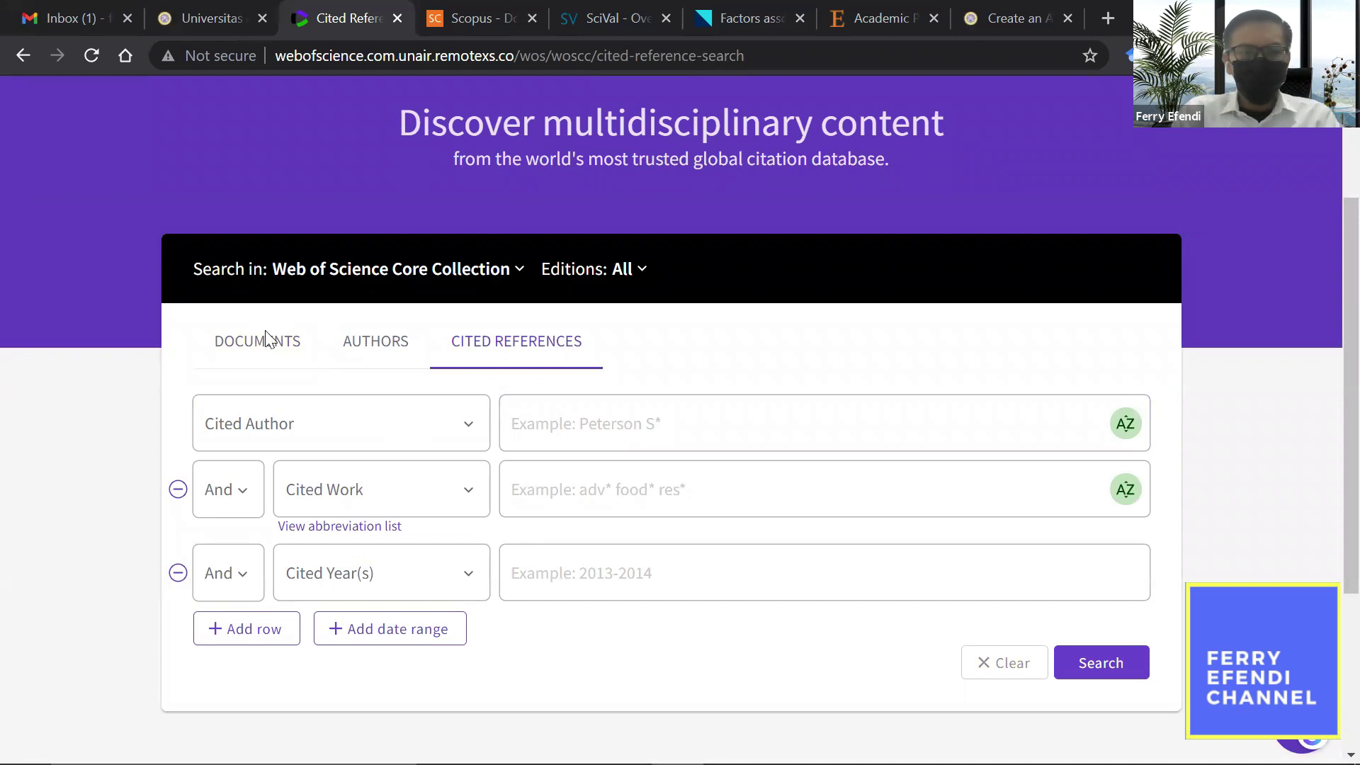
left_click(261, 355)
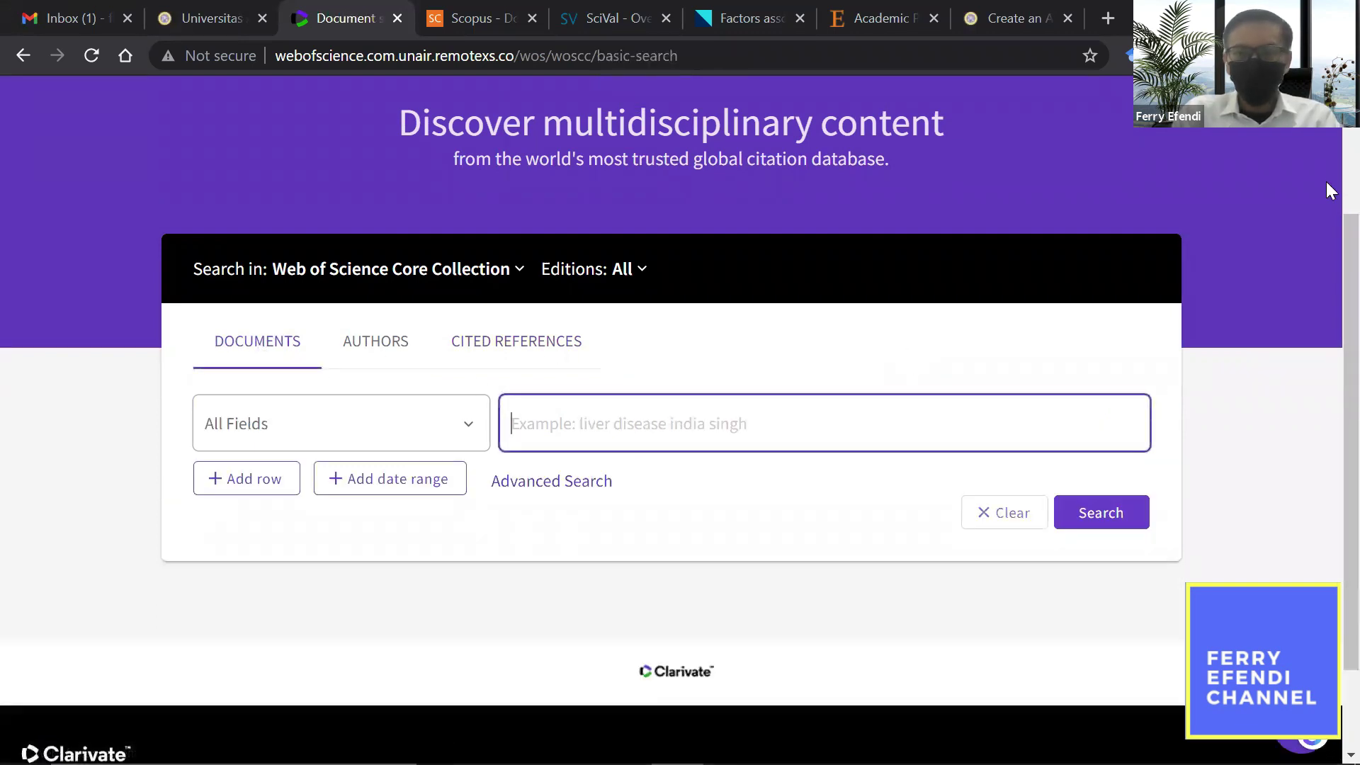
Set the first document search row to the Title field with the term COVID-19.
scroll(1326, 182, "up", 3)
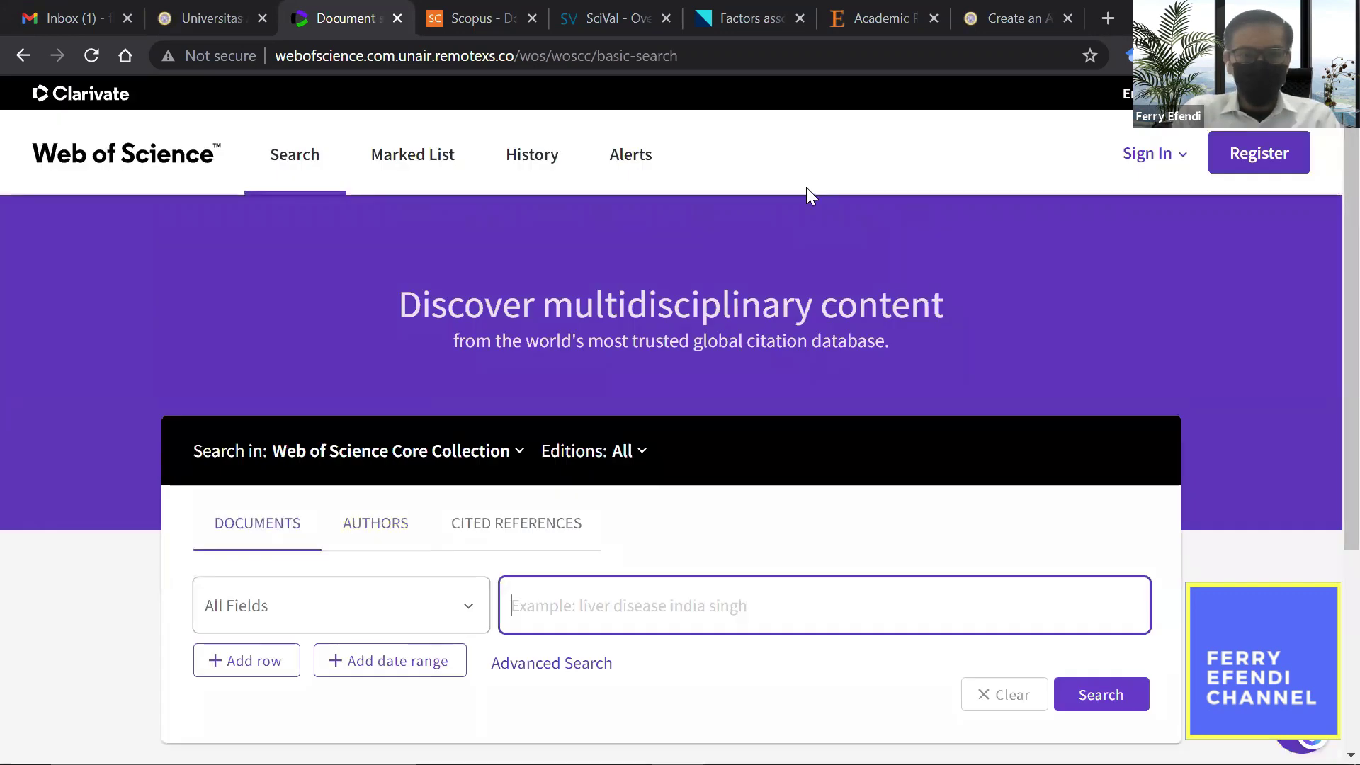
scroll(1327, 333, "down", 1)
scroll(1327, 345, "down", 2)
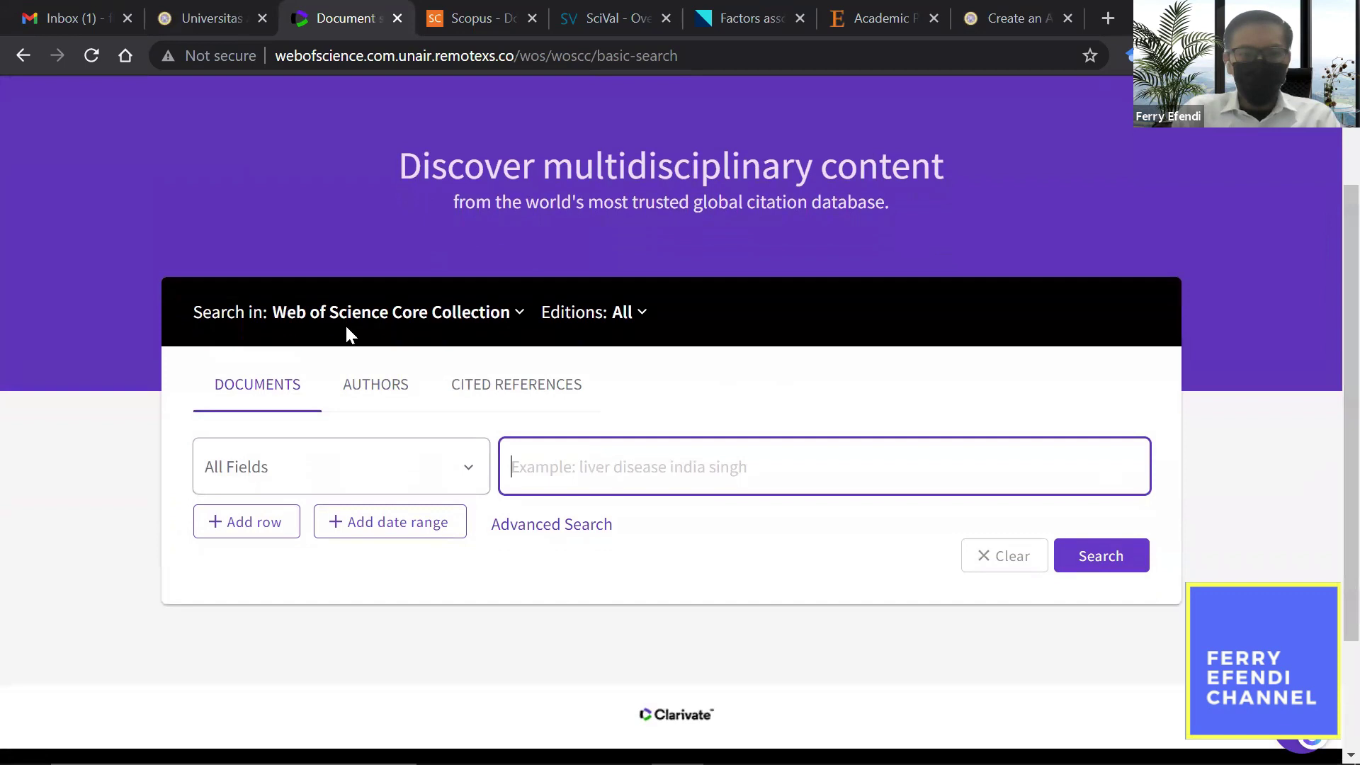
left_click(317, 475)
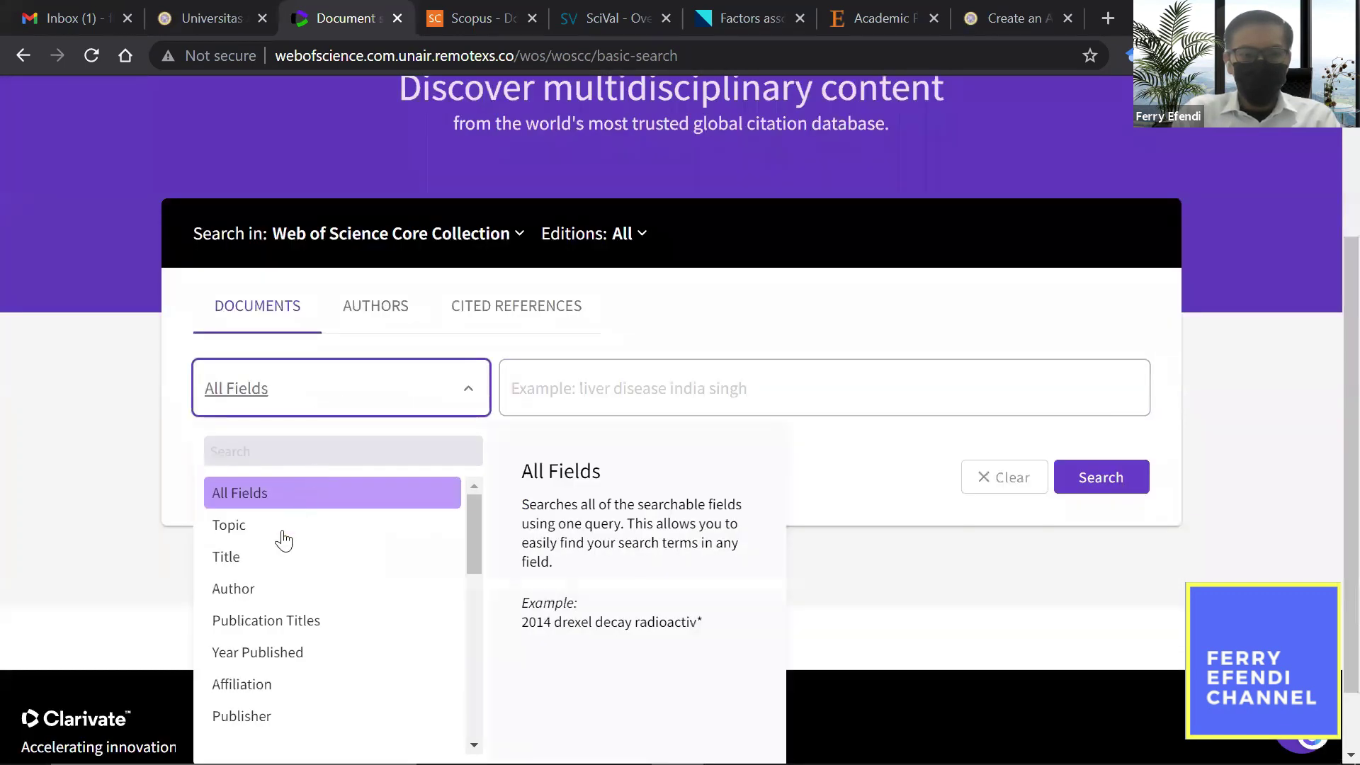
left_click(273, 556)
left_click(642, 394)
type("COVID-19")
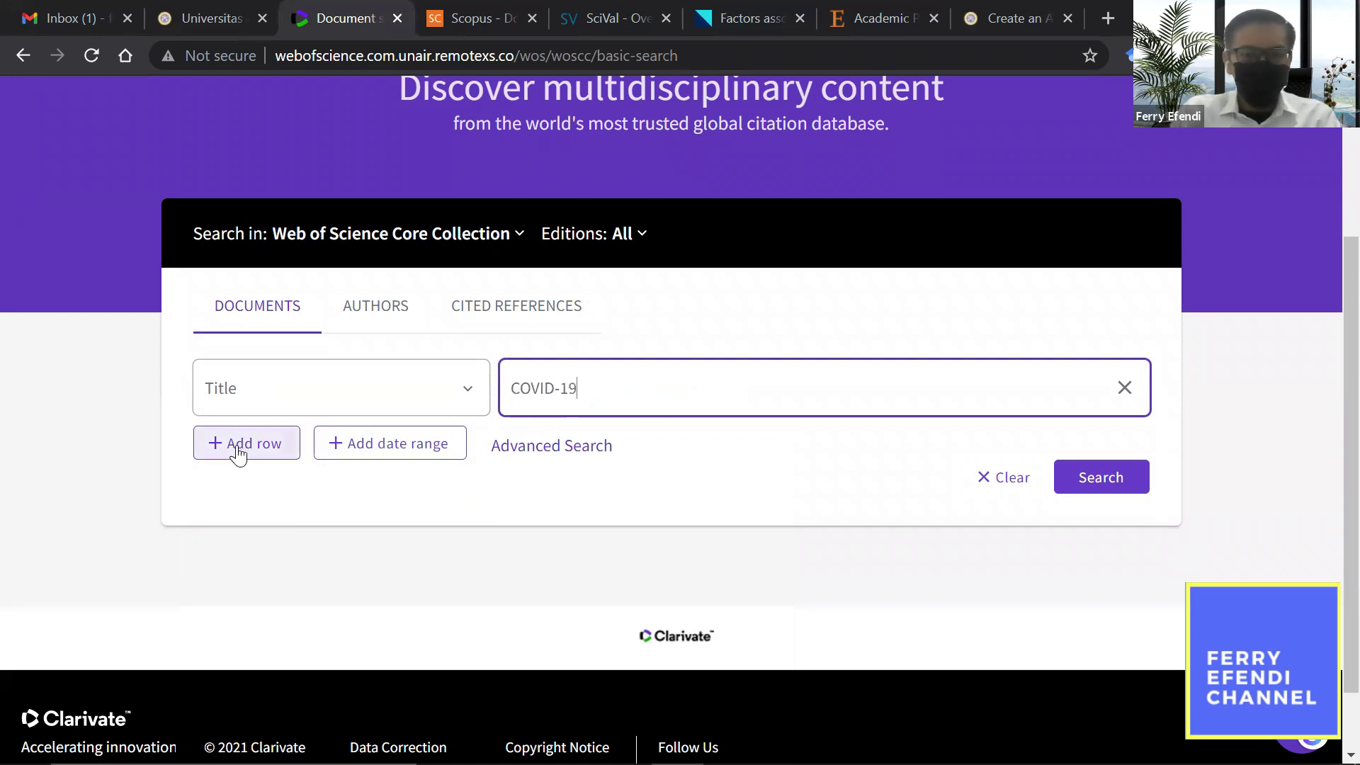
Add an And row for "Vaccine hesitancy" in All Fields, run the search and decline the results walkthrough.
left_click(238, 446)
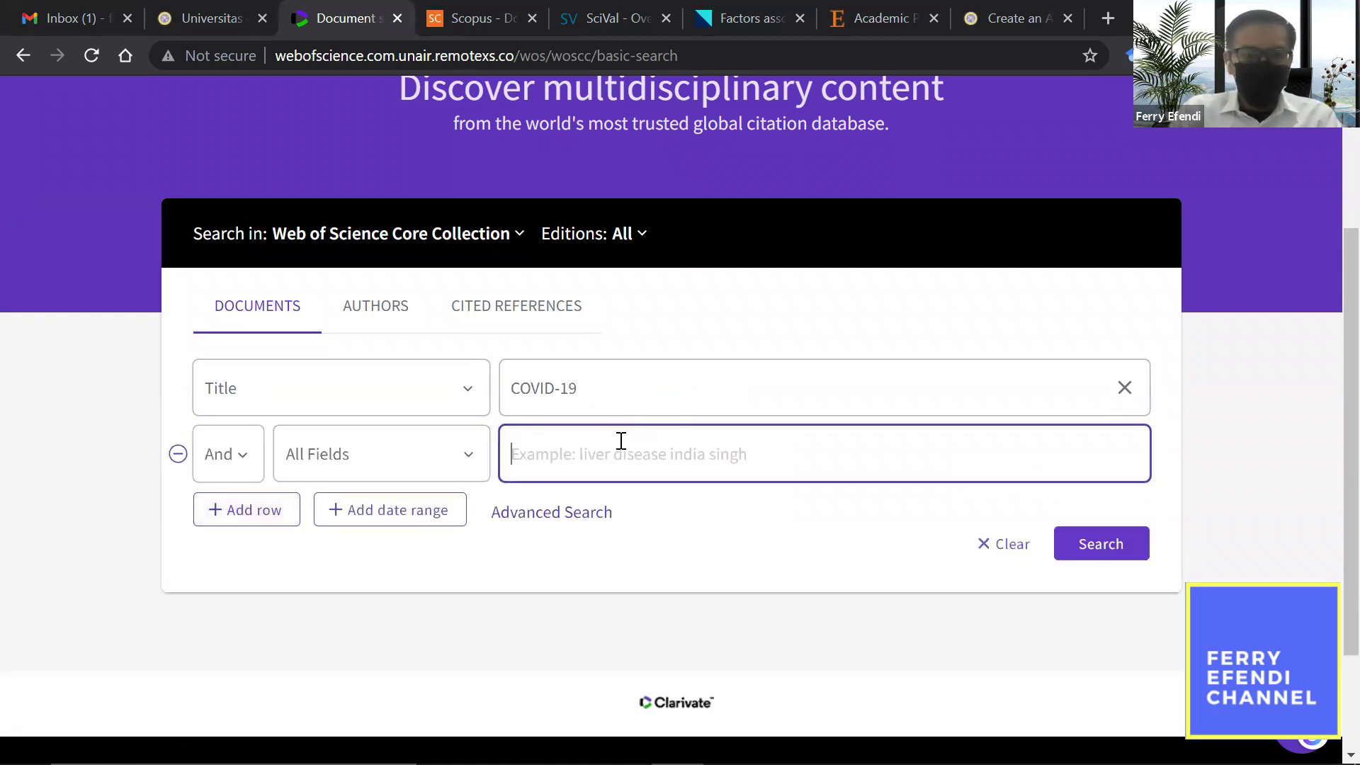
type("Vacine he")
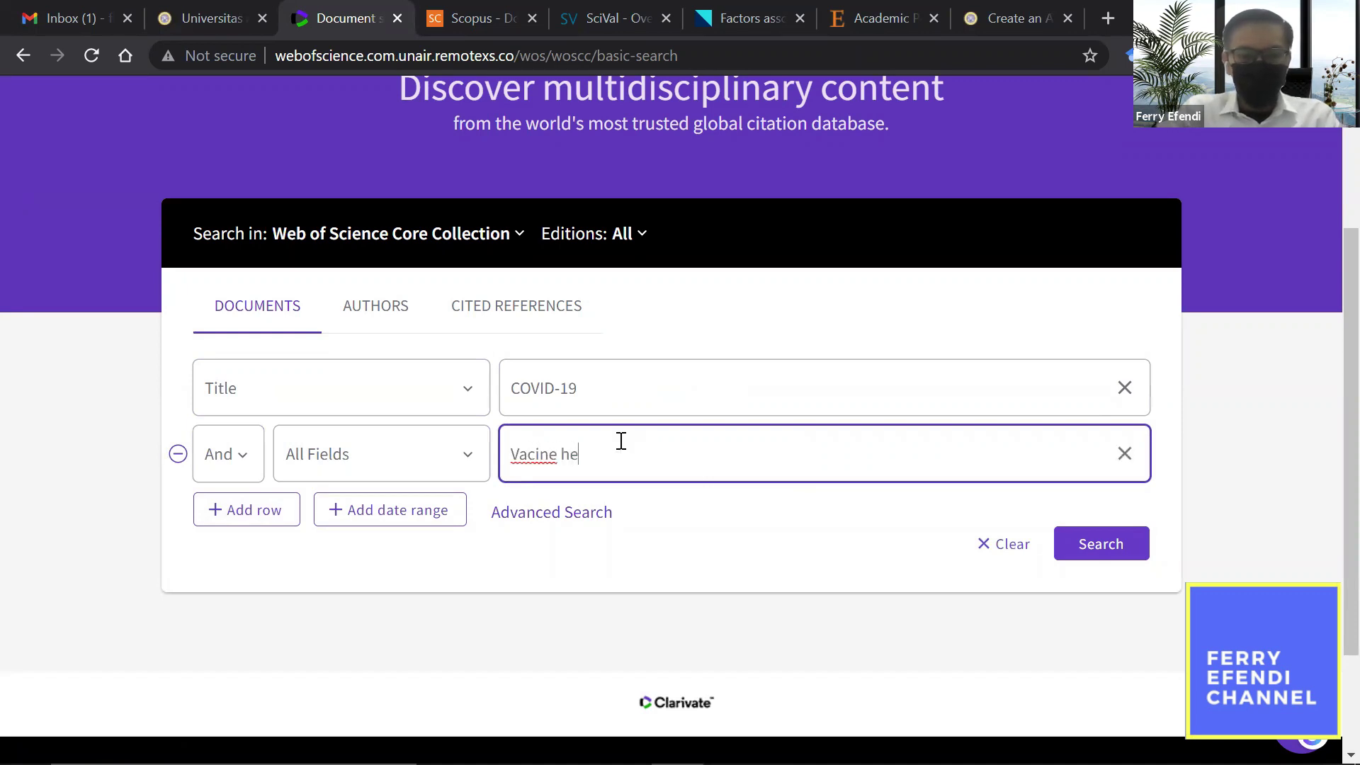
type("sitancy")
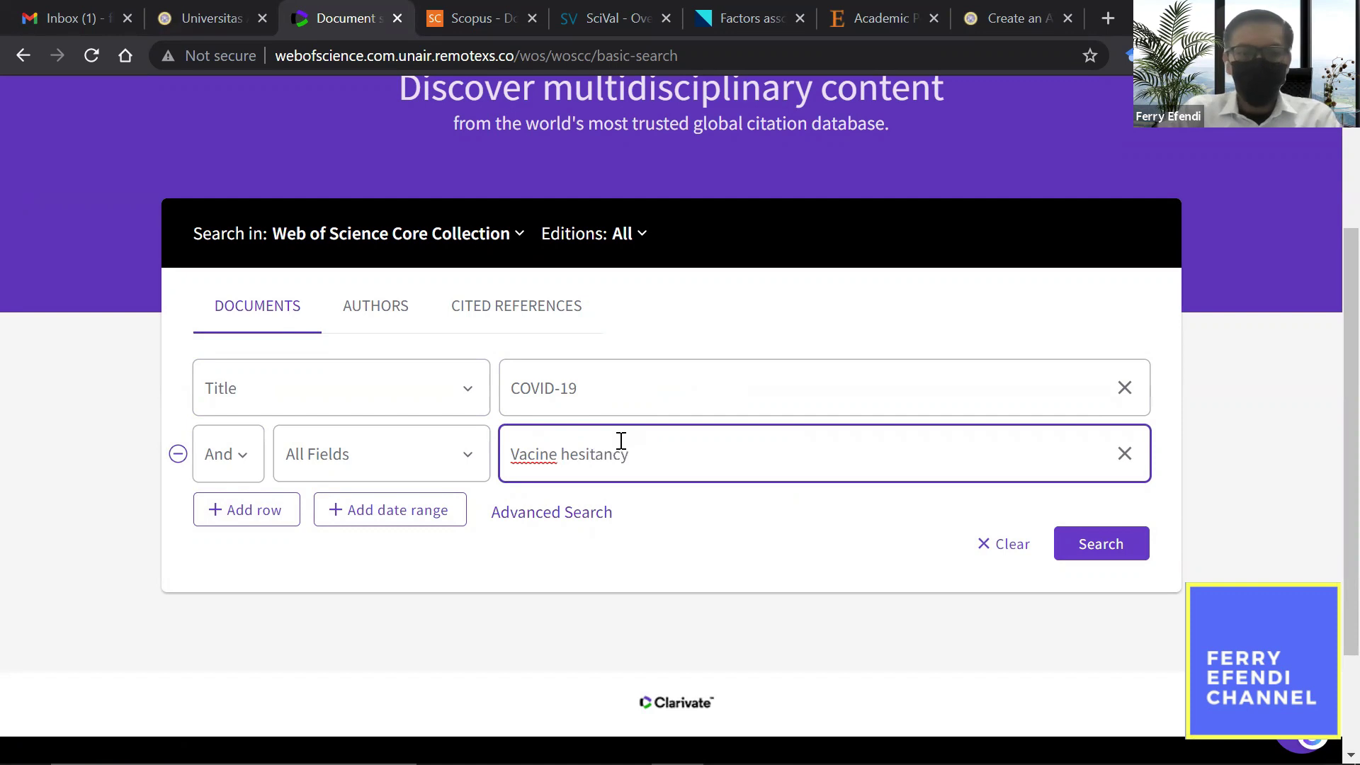
type("c")
left_click(1097, 551)
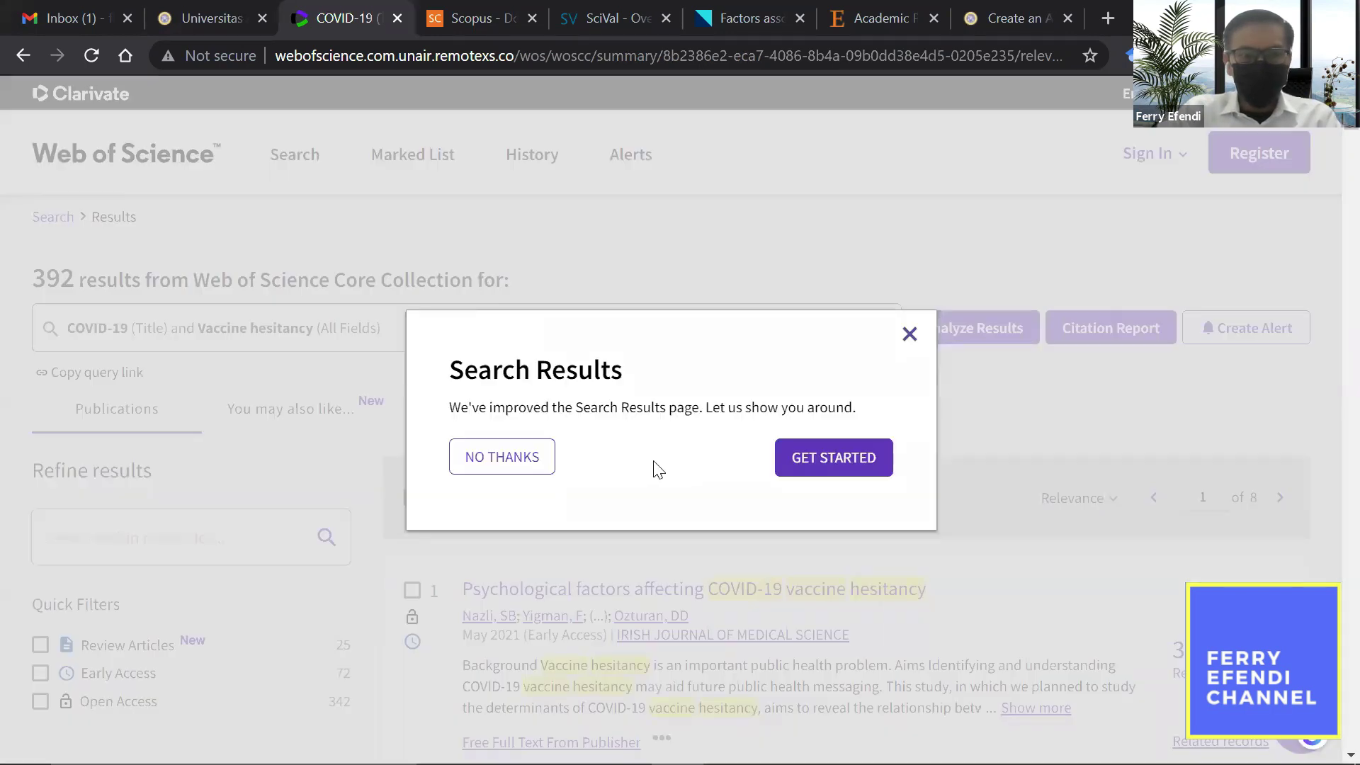
left_click(517, 458)
Examine the result count, the listed articles and the refine filters, from Publication Years down to Publishers.
left_click_drag(39, 274, 518, 300)
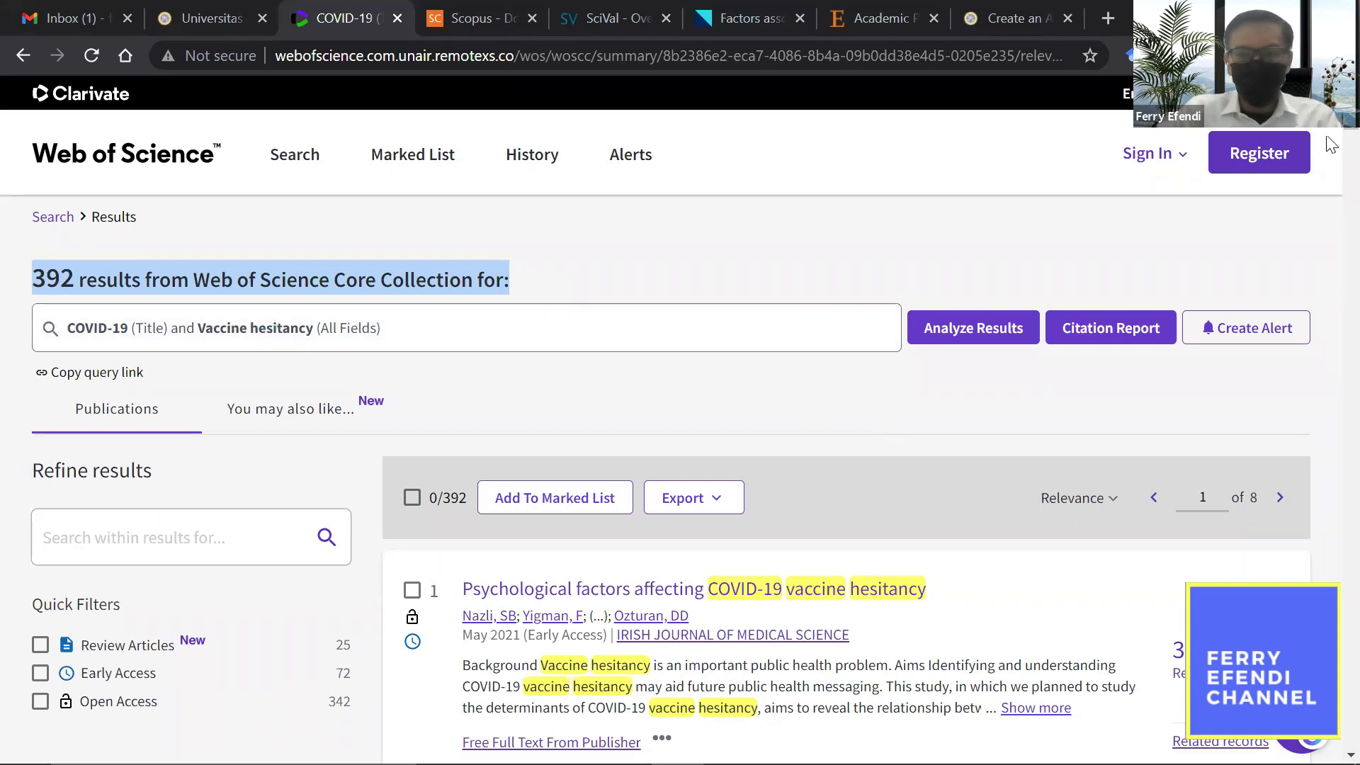
scroll(1330, 150, "down", 6)
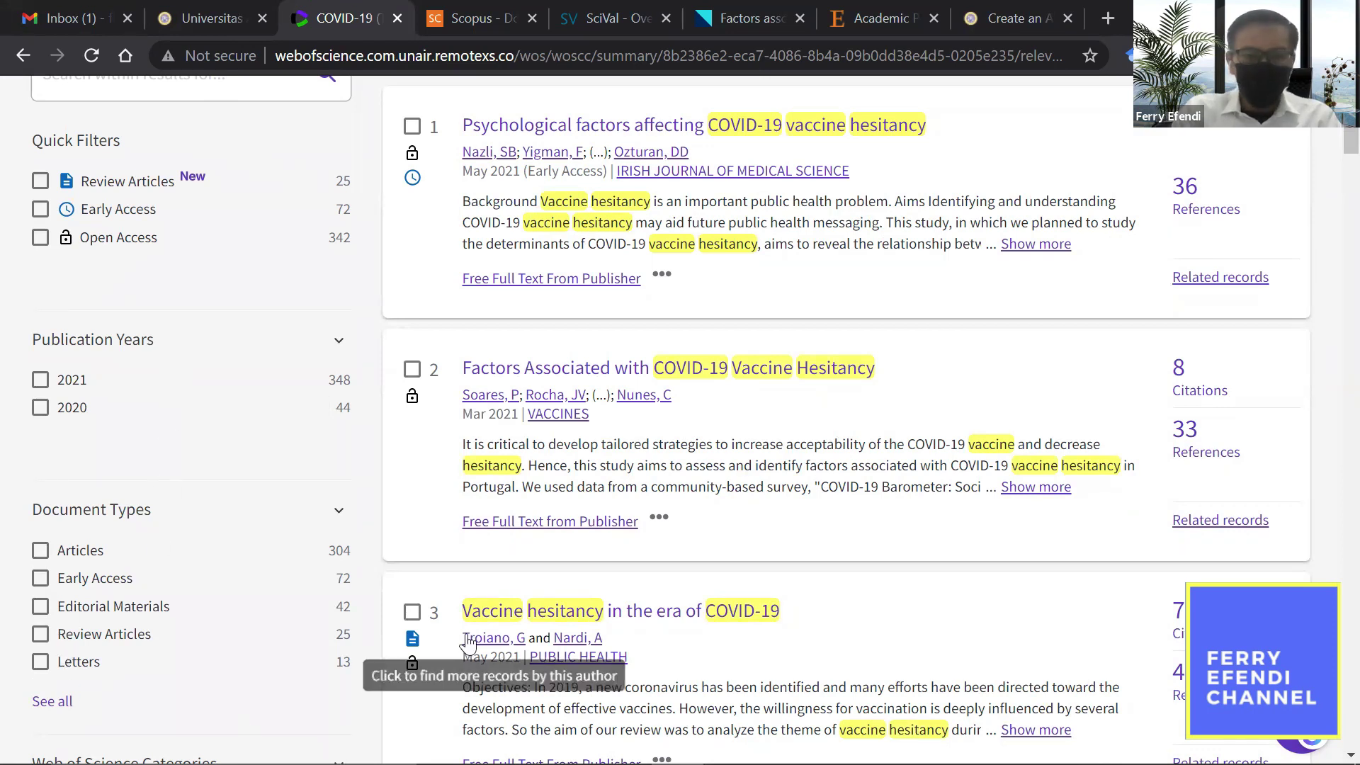
scroll(1330, 159, "down", 8)
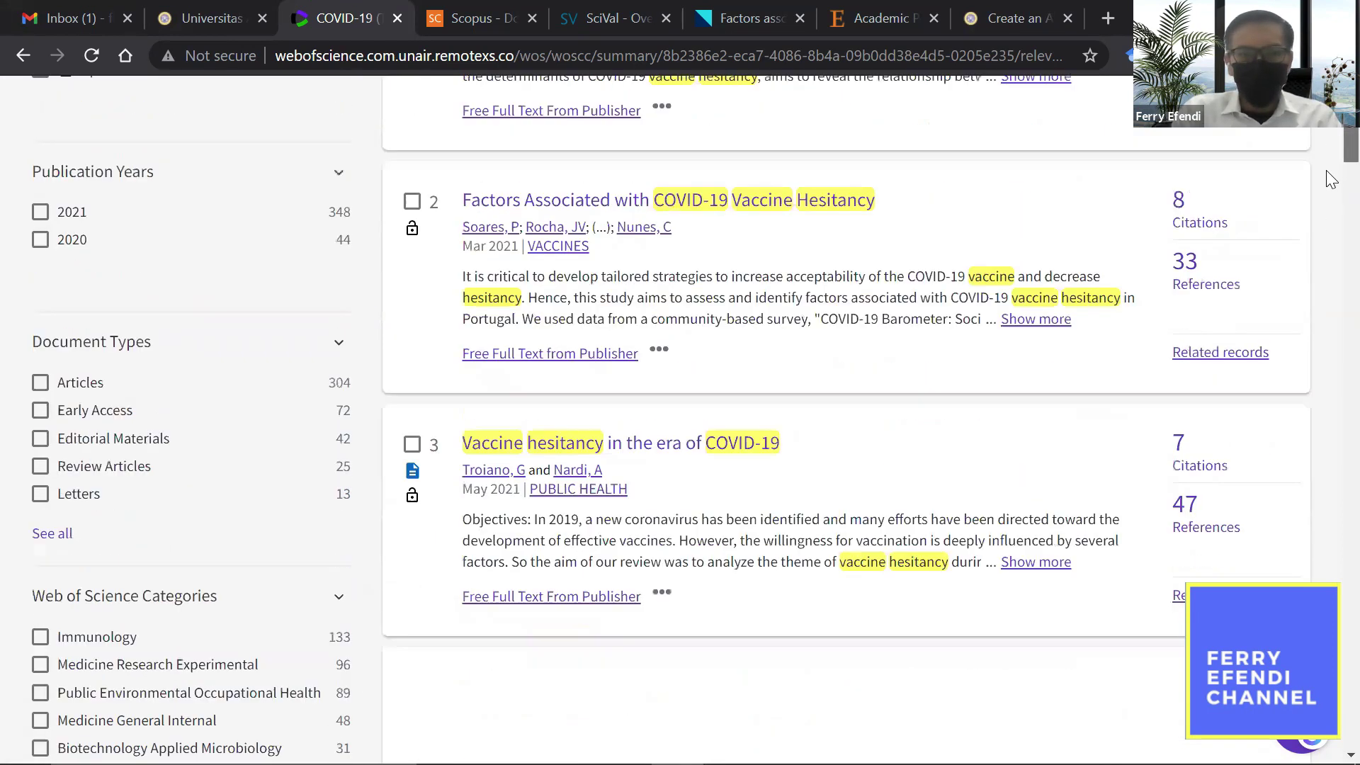
scroll(1326, 238, "down", 10)
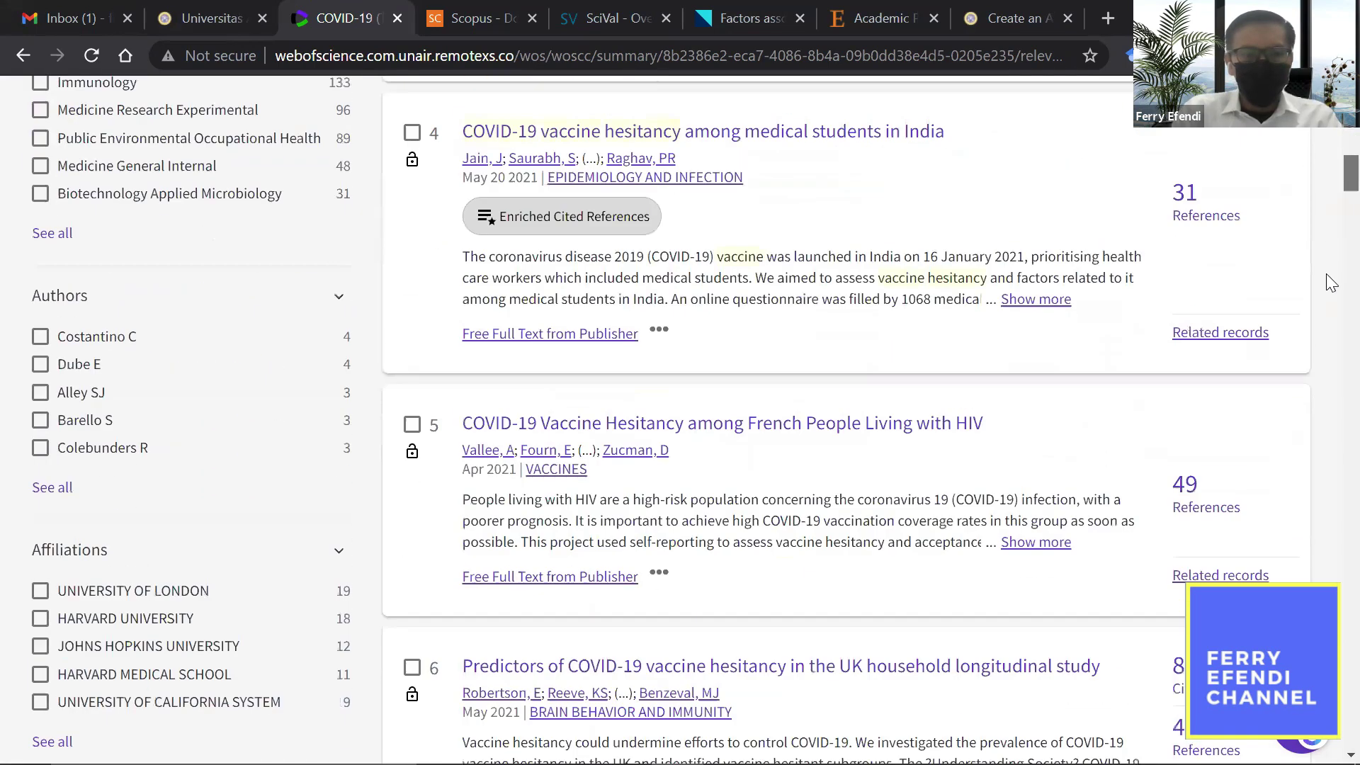
scroll(1326, 238, "down", 10)
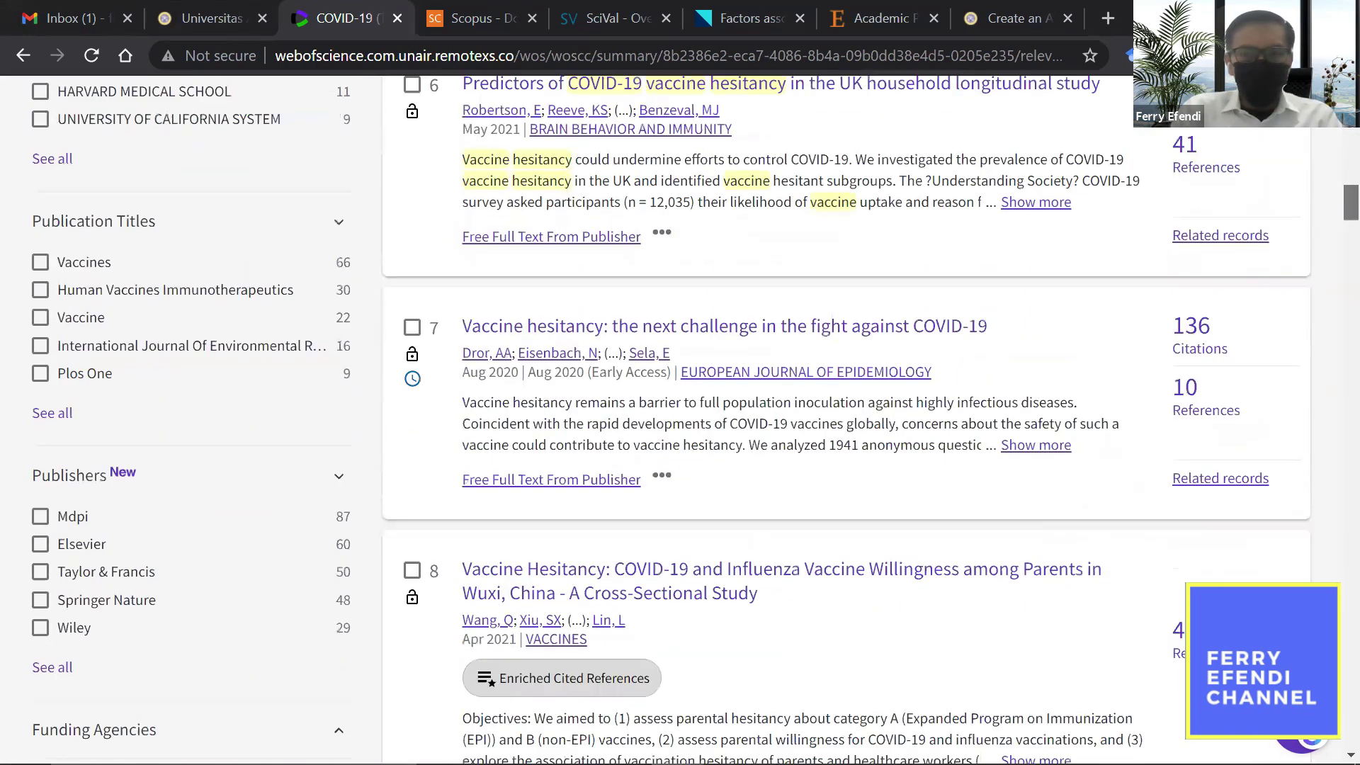
Return to the start of the results and open the record of the first article, "Psychological factors affecting COVID-19 vaccine hesitancy".
key("Home")
scroll(1331, 152, "down", 3)
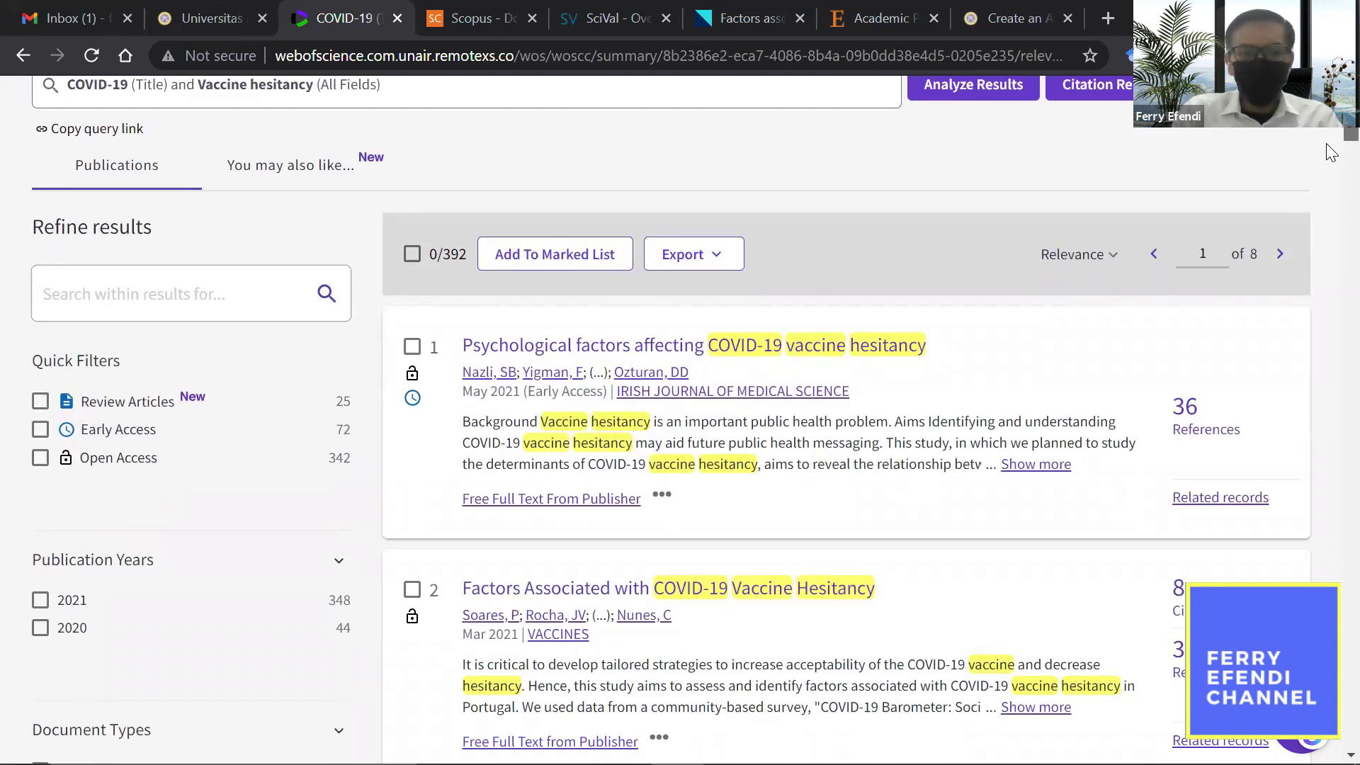
scroll(1325, 154, "down", 3)
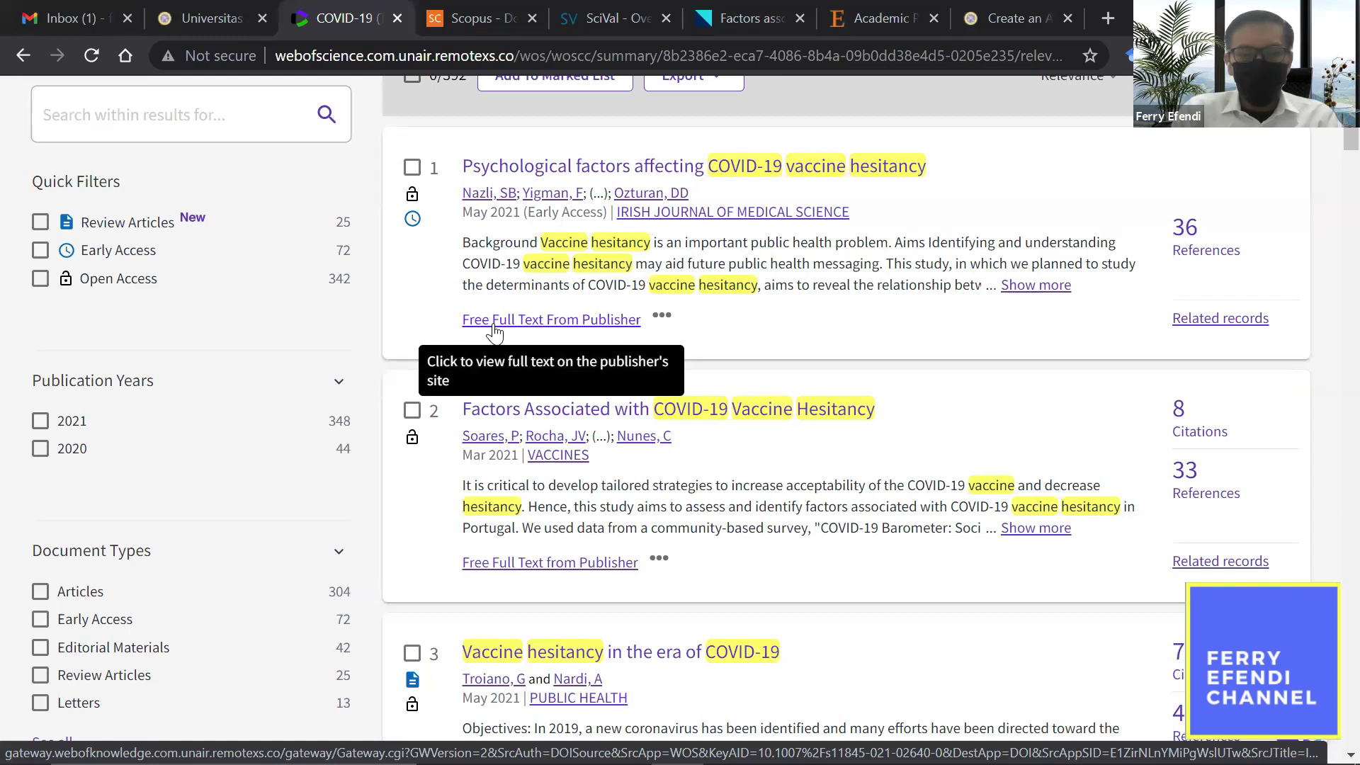
left_click(502, 170)
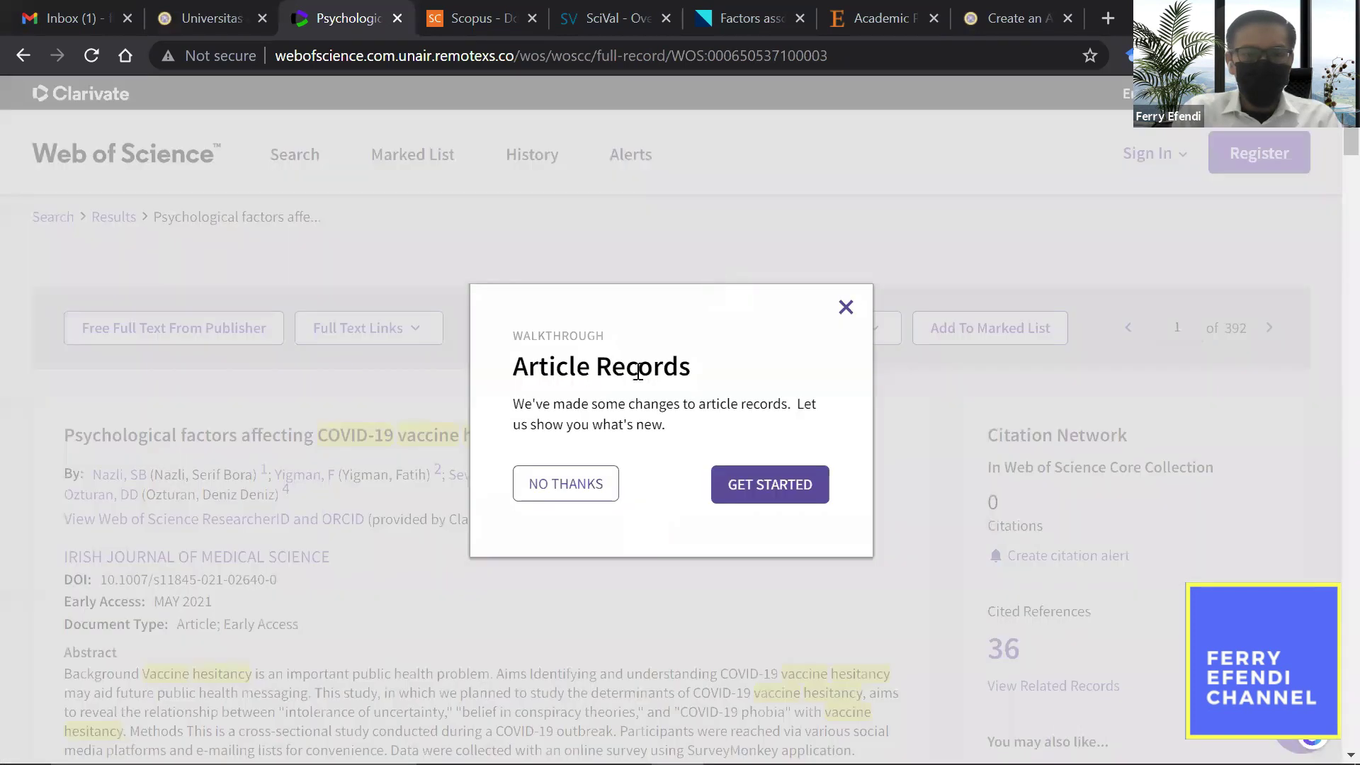
Decline the Article Records walkthrough and look through the article's abstract, keywords and author information.
left_click(575, 487)
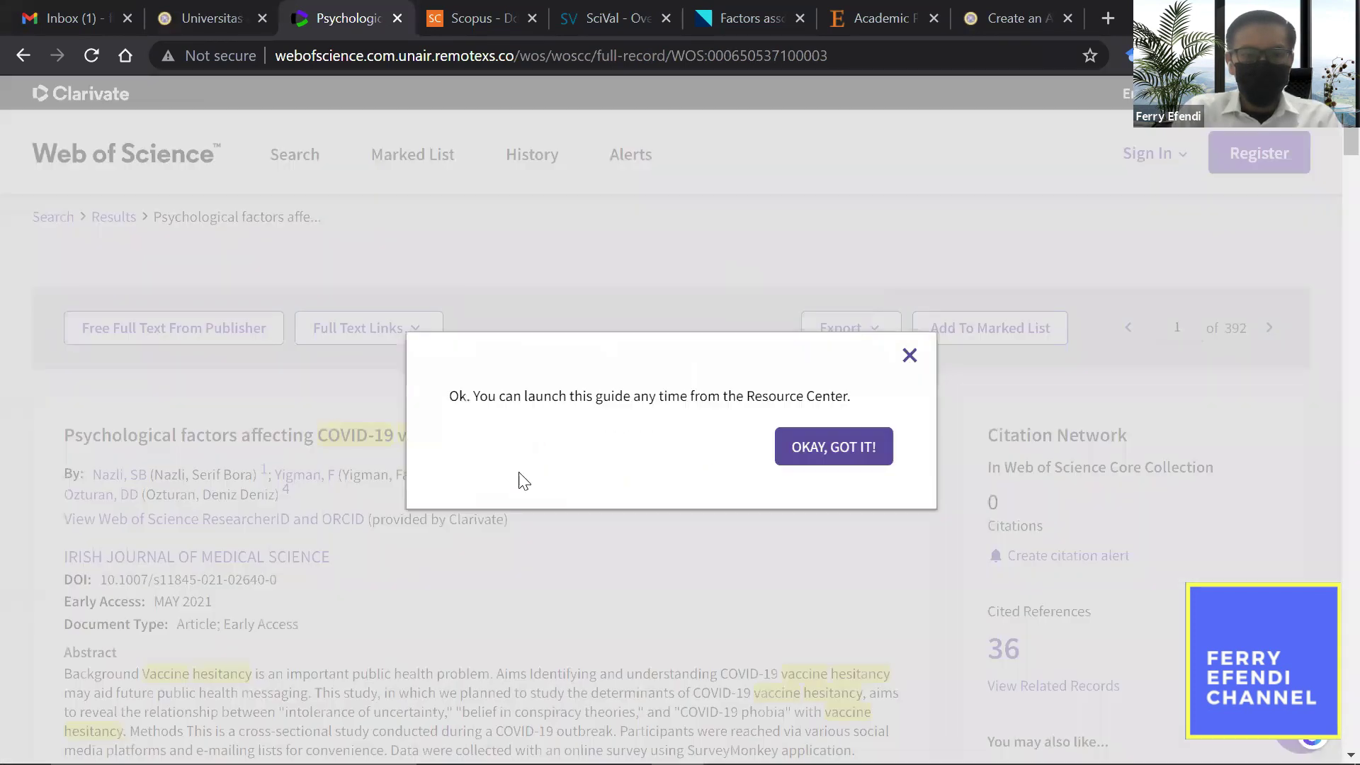
left_click(841, 447)
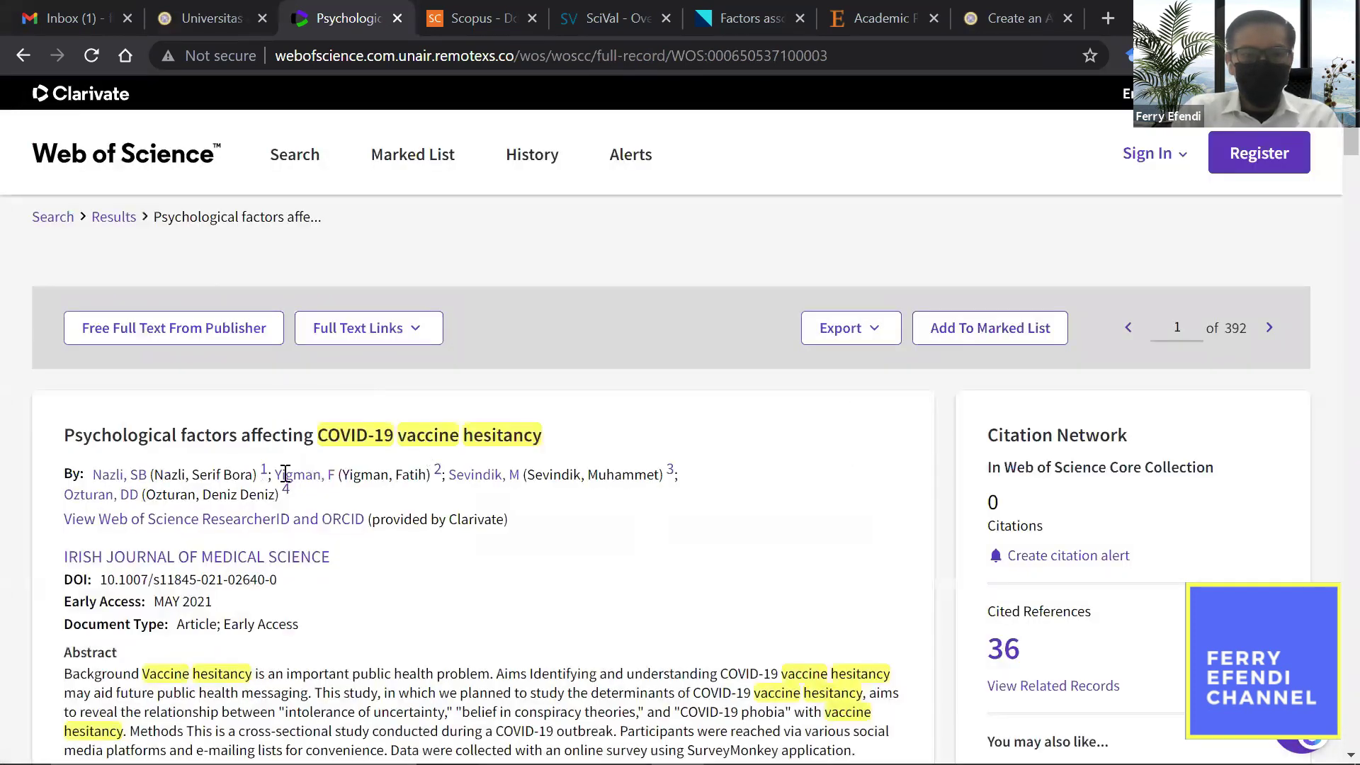
scroll(1326, 165, "down", 8)
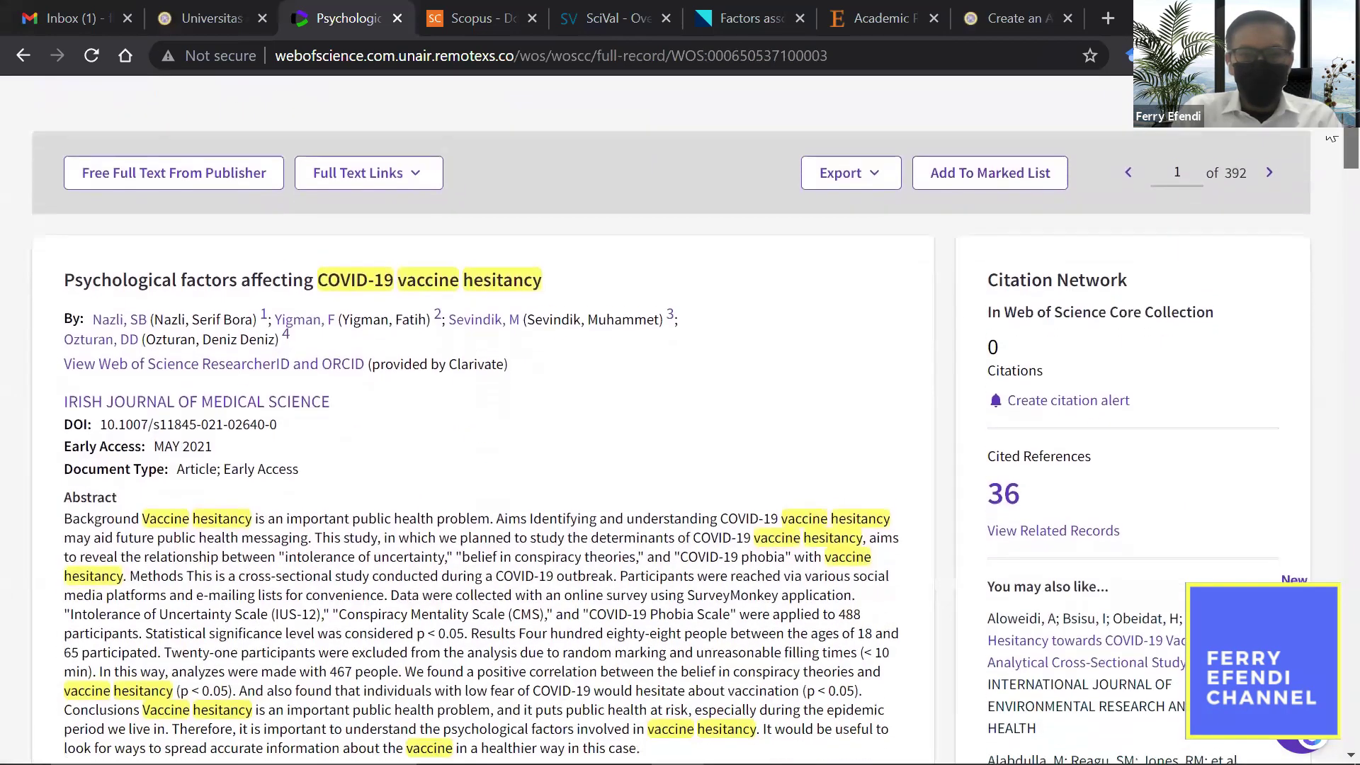
scroll(1329, 186, "down", 6)
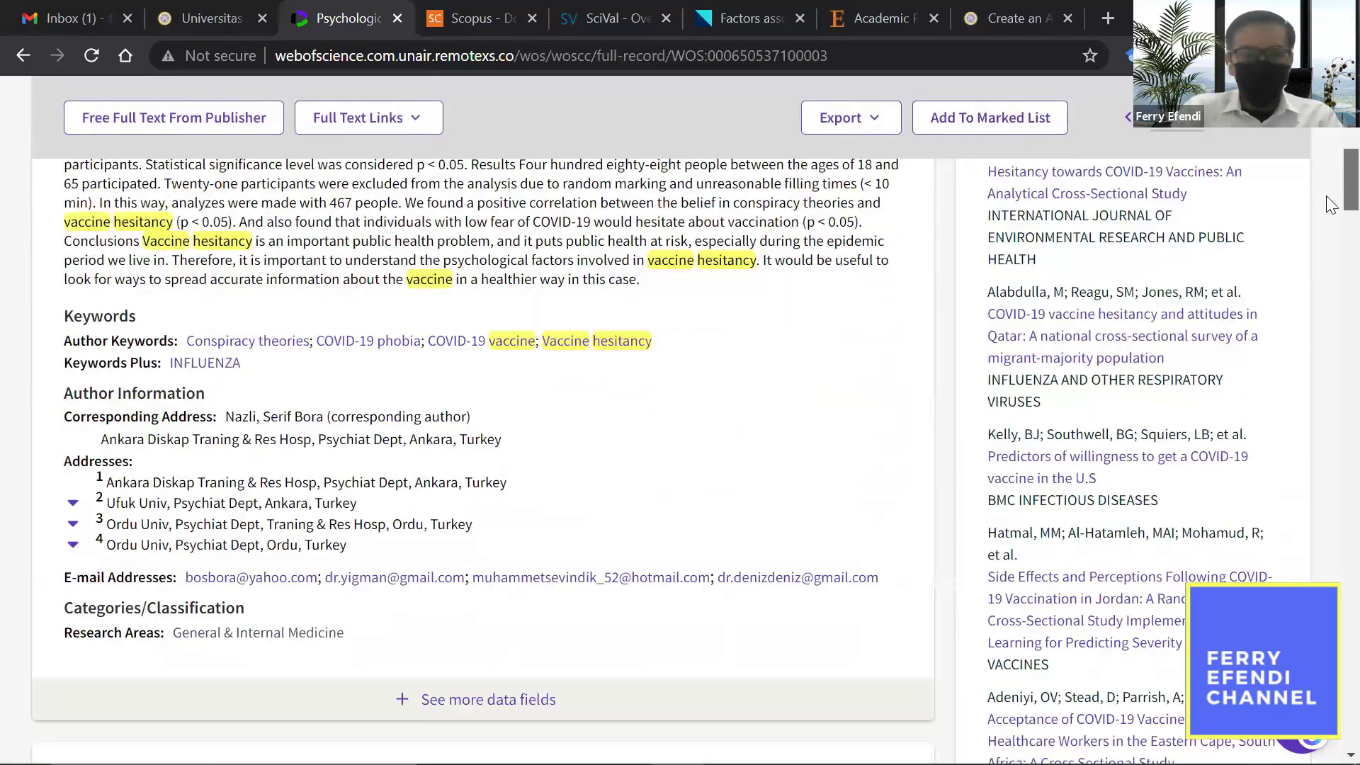
scroll(1326, 203, "up", 15)
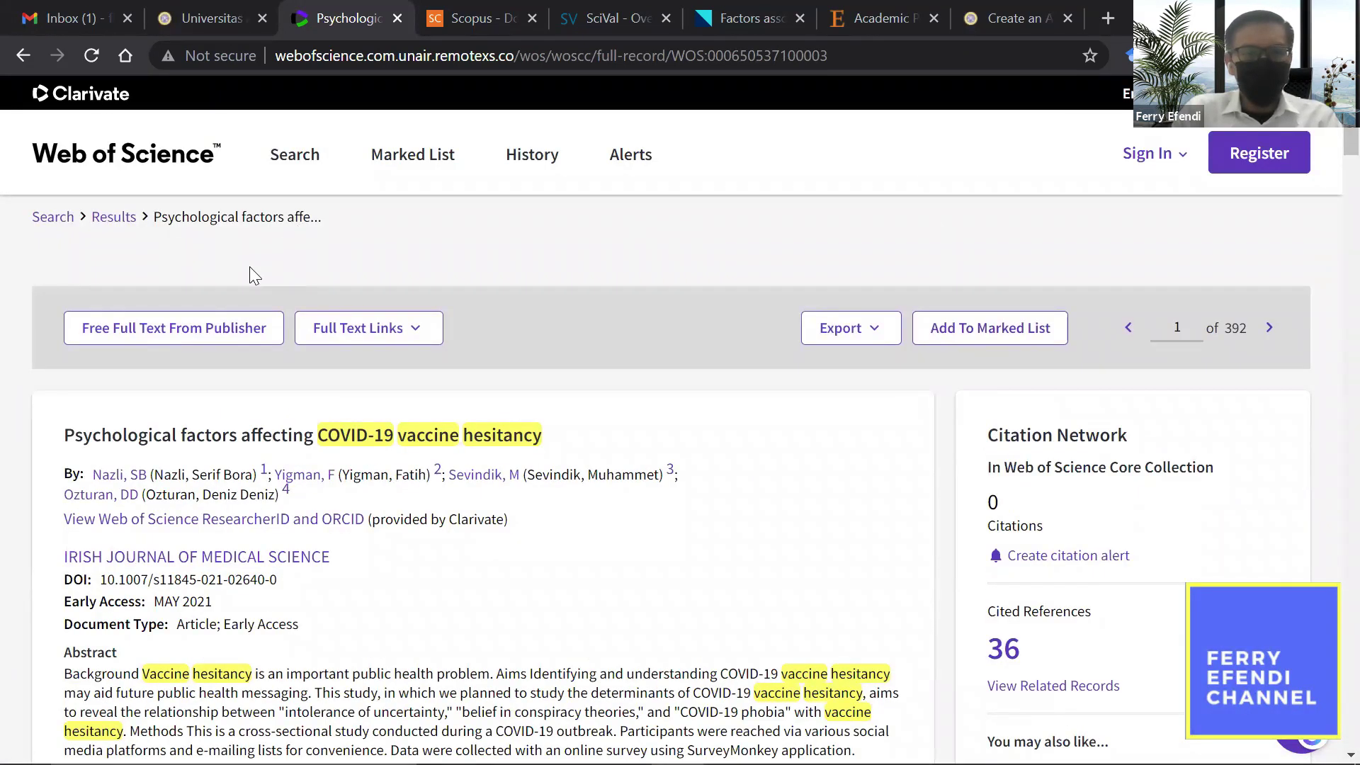
Open the article's free full text from the publisher, accept all cookies and locate the PDF download option.
left_click(156, 328)
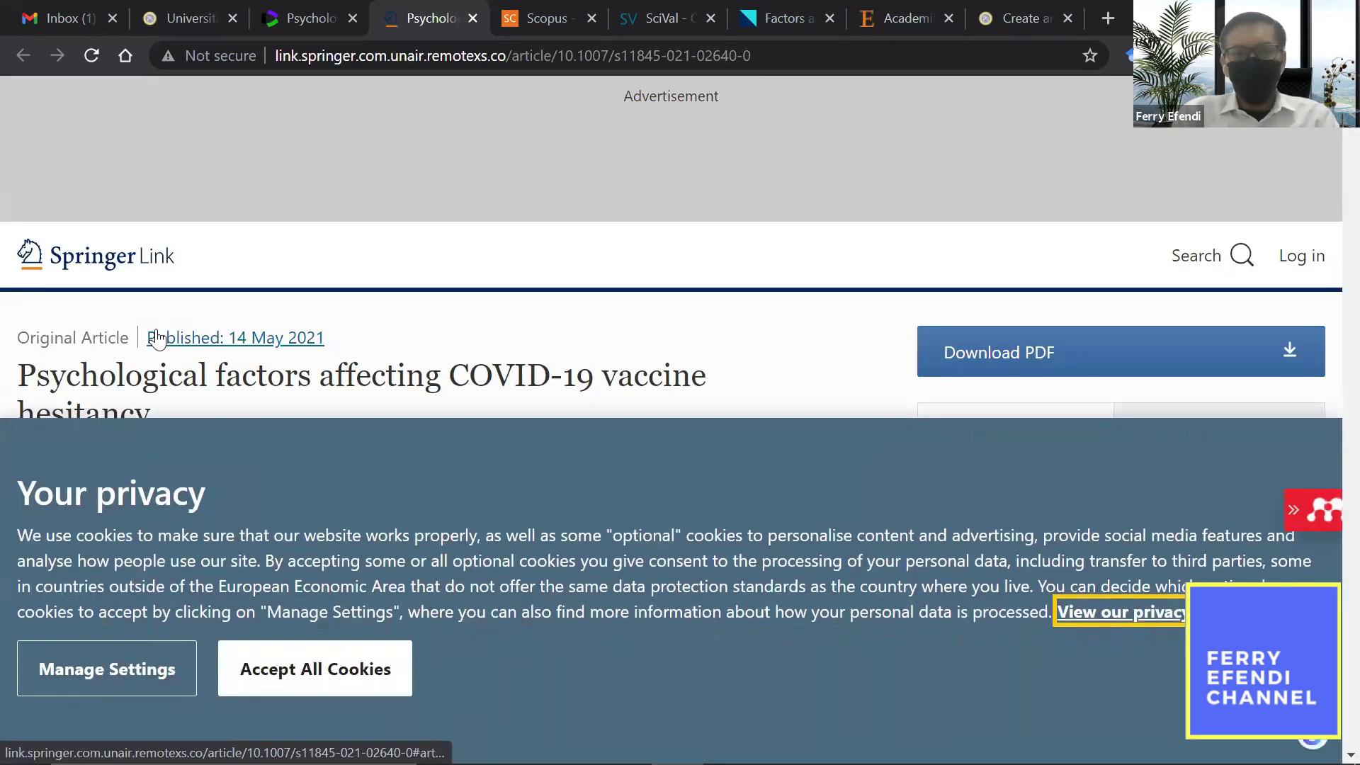
left_click(275, 660)
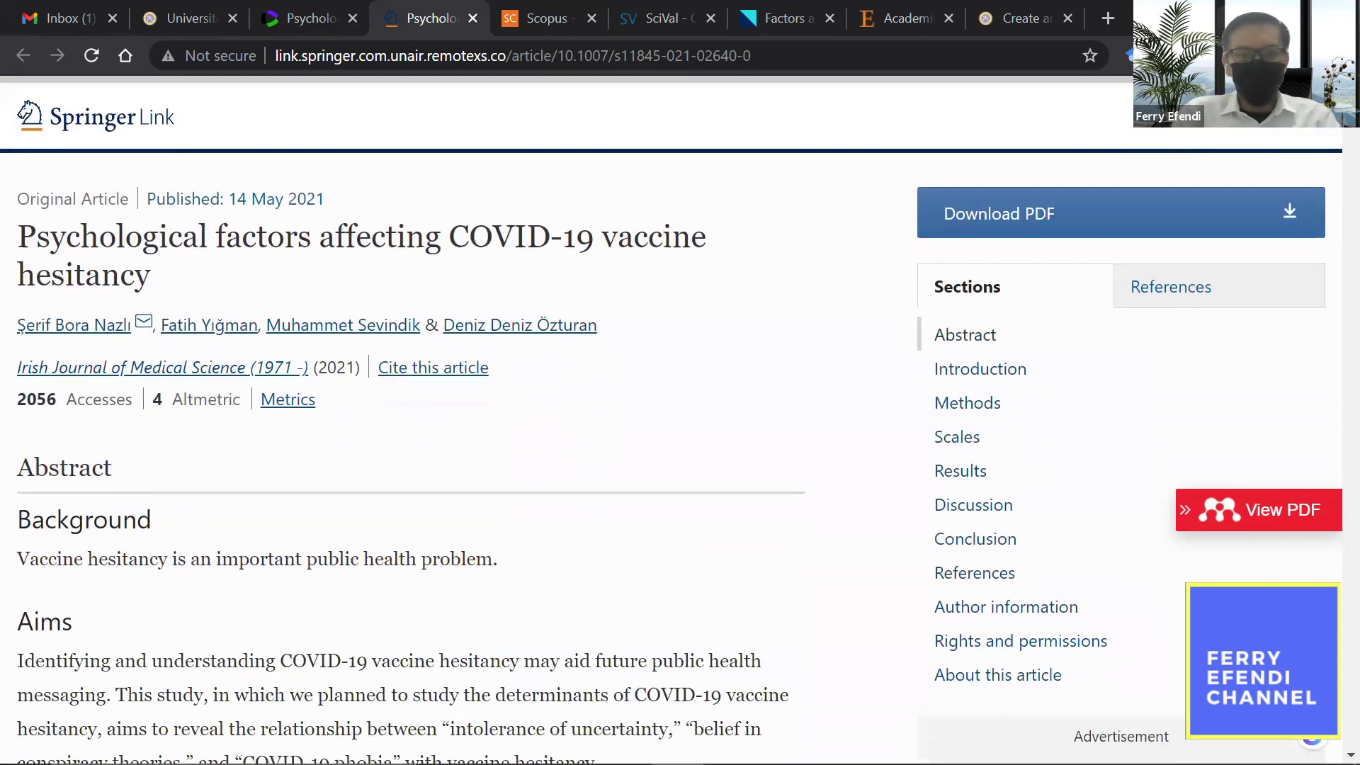
left_click(977, 210)
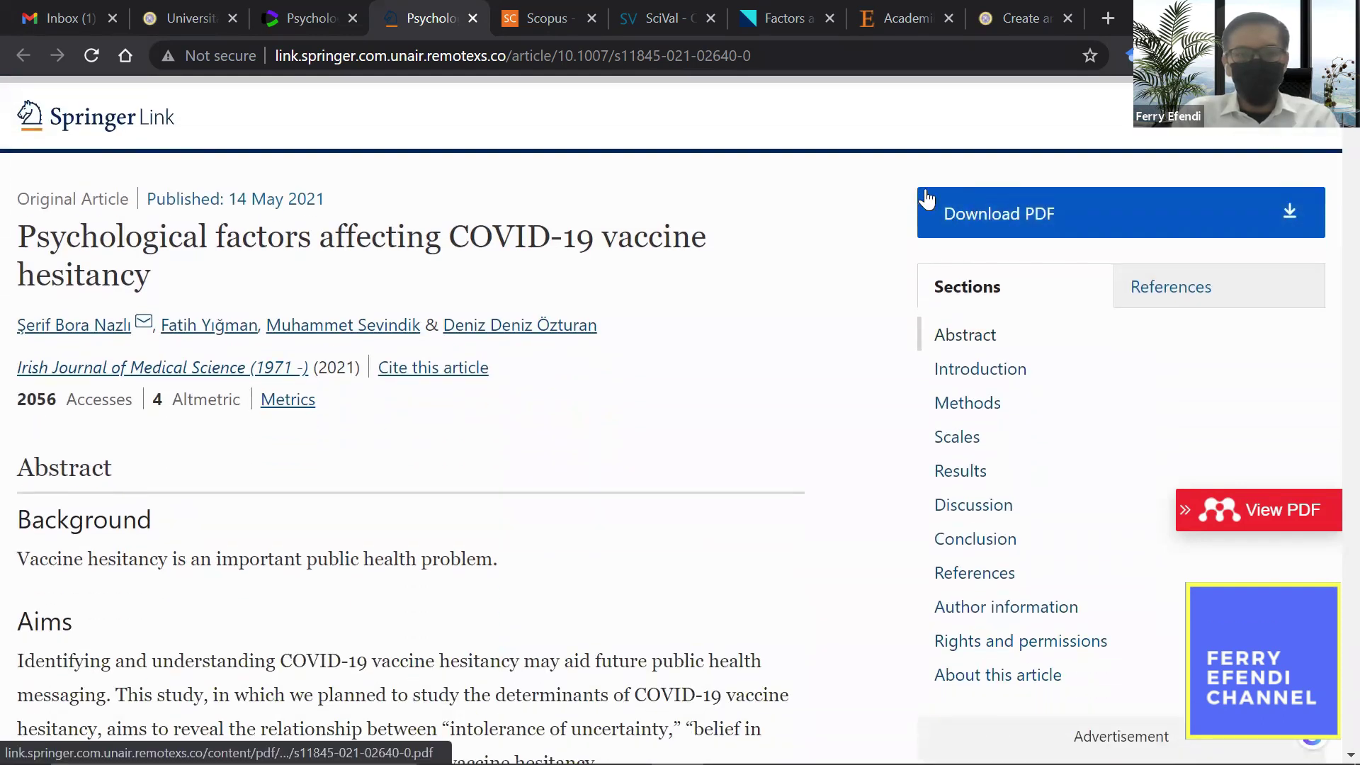
Return to the RemoteXs portal and review its A-Z Databases list from ACS Publications to Web of Science.
left_click(307, 15)
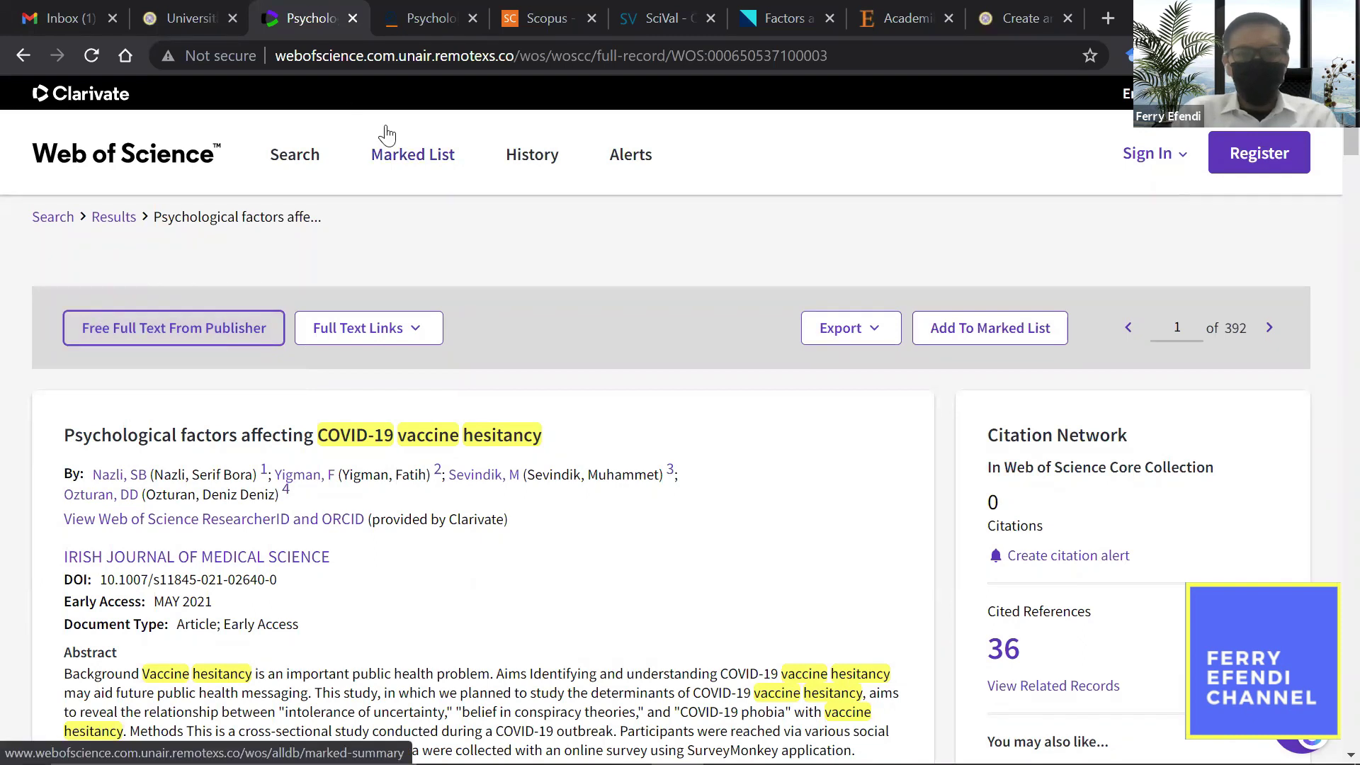
left_click(188, 13)
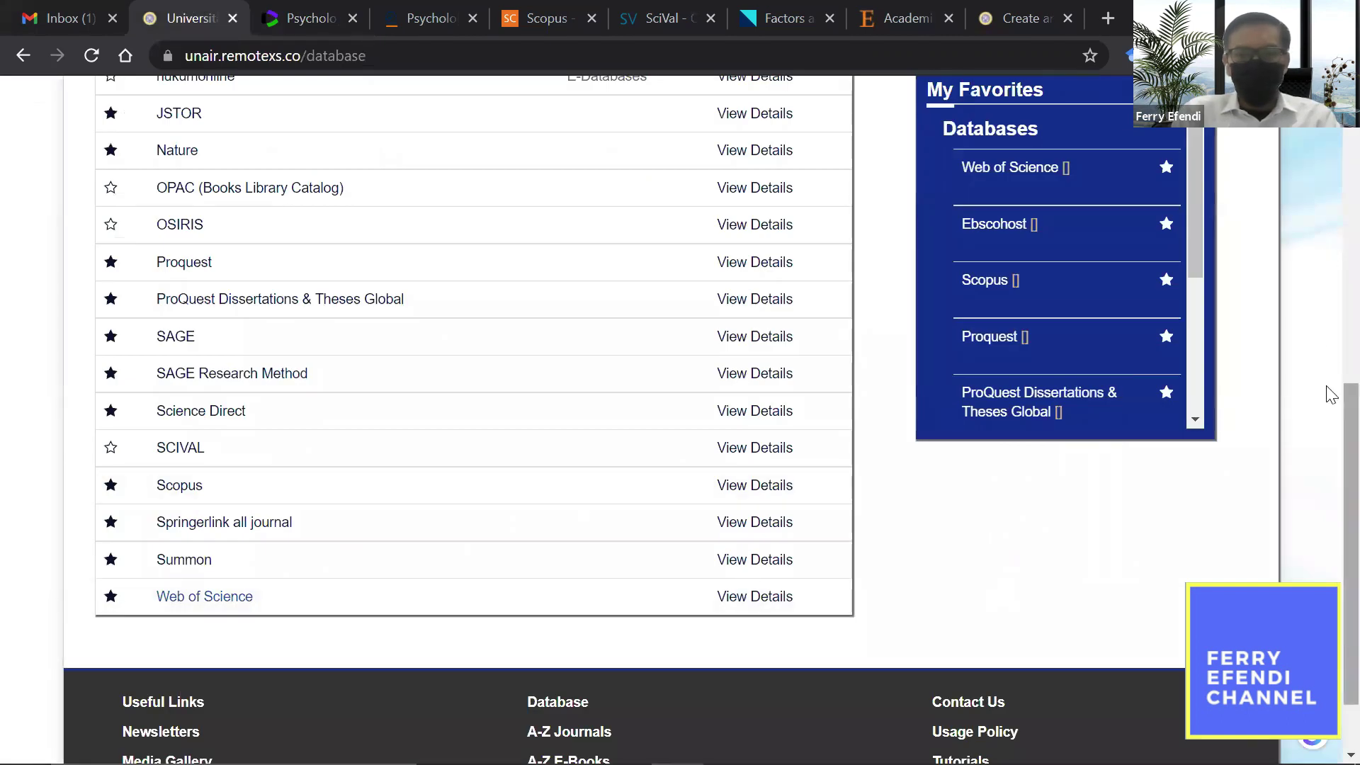
scroll(1330, 349, "up", 8)
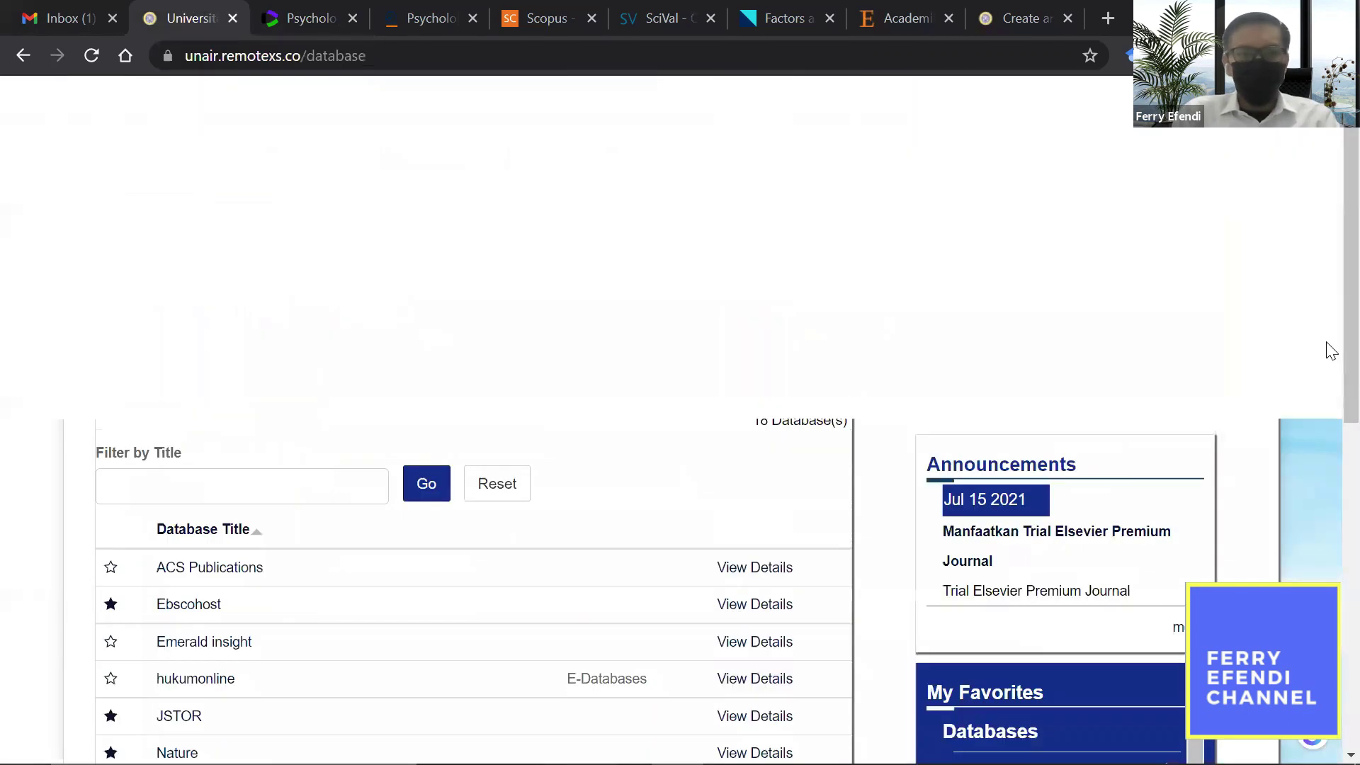
scroll(1326, 416, "down", 3)
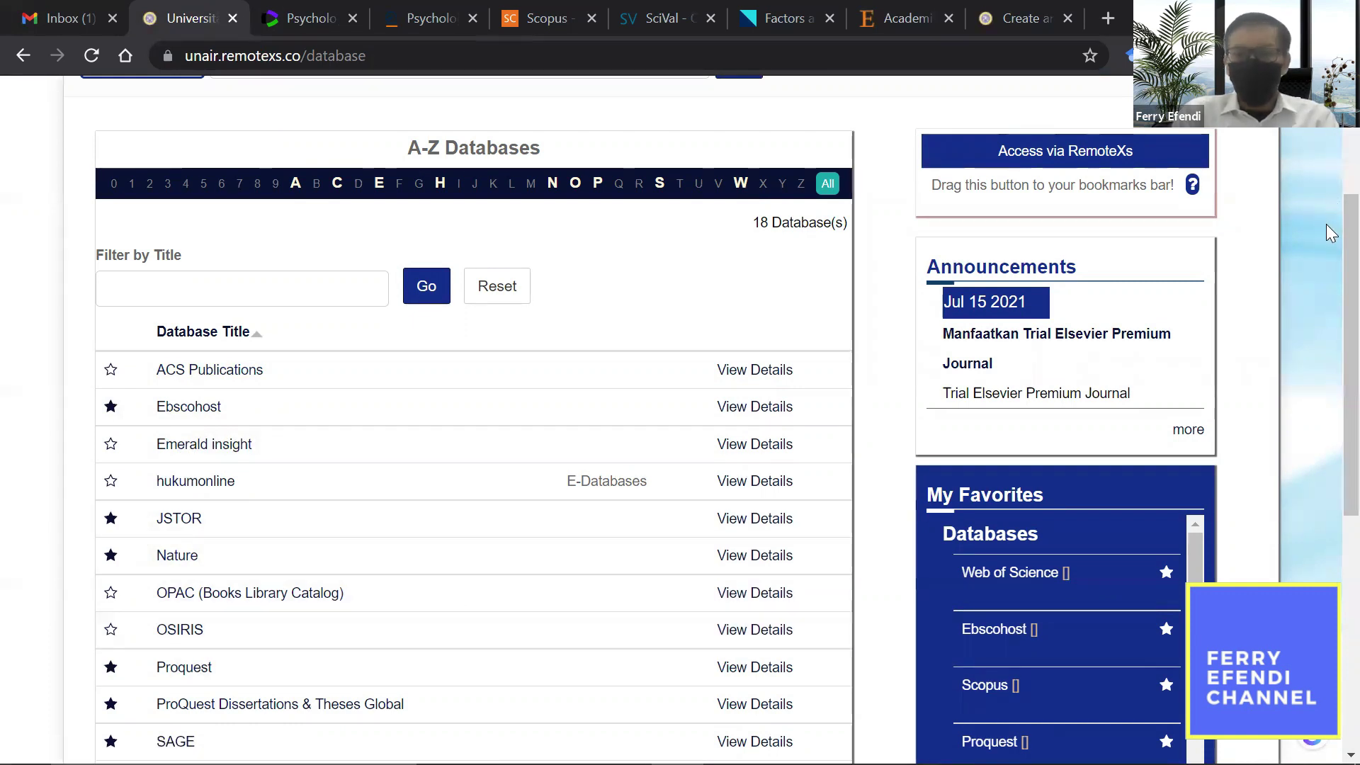
scroll(1331, 439, "down", 4)
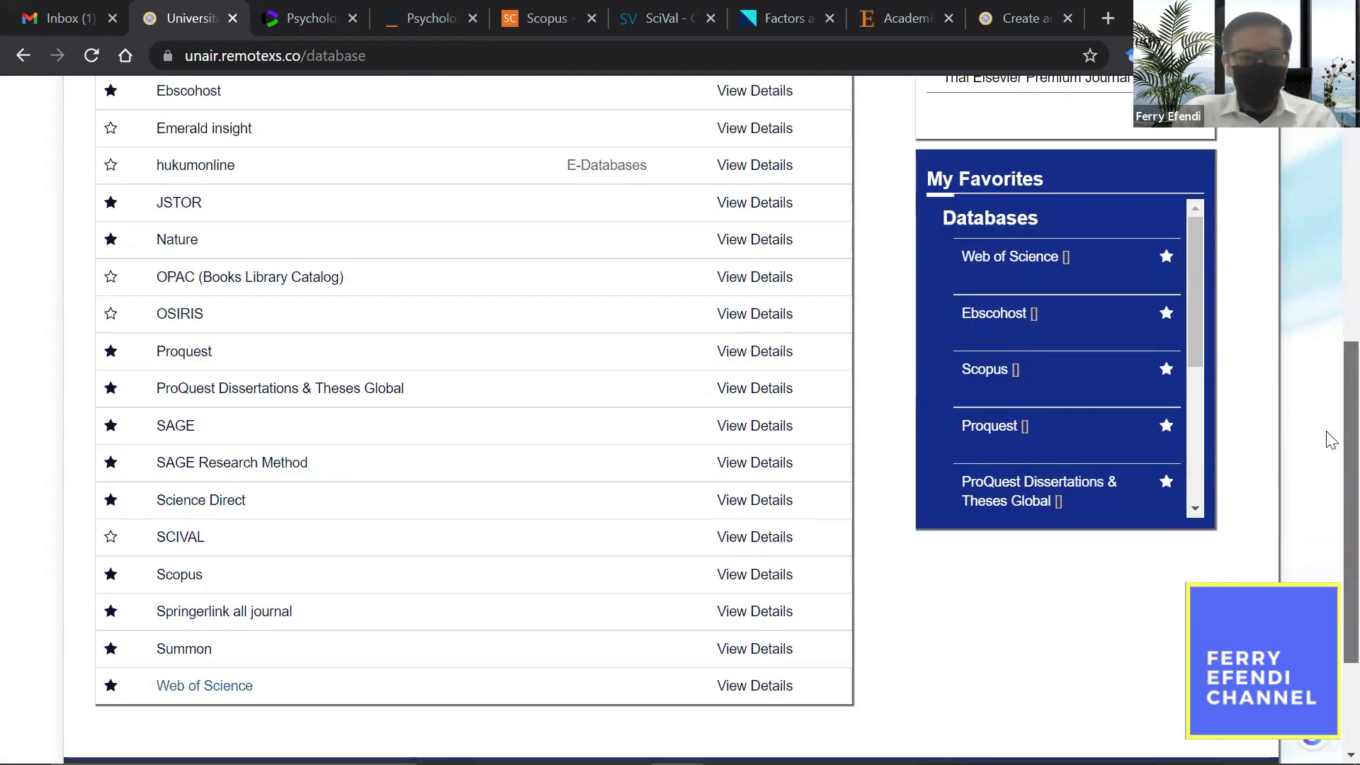
scroll(1325, 213, "up", 5)
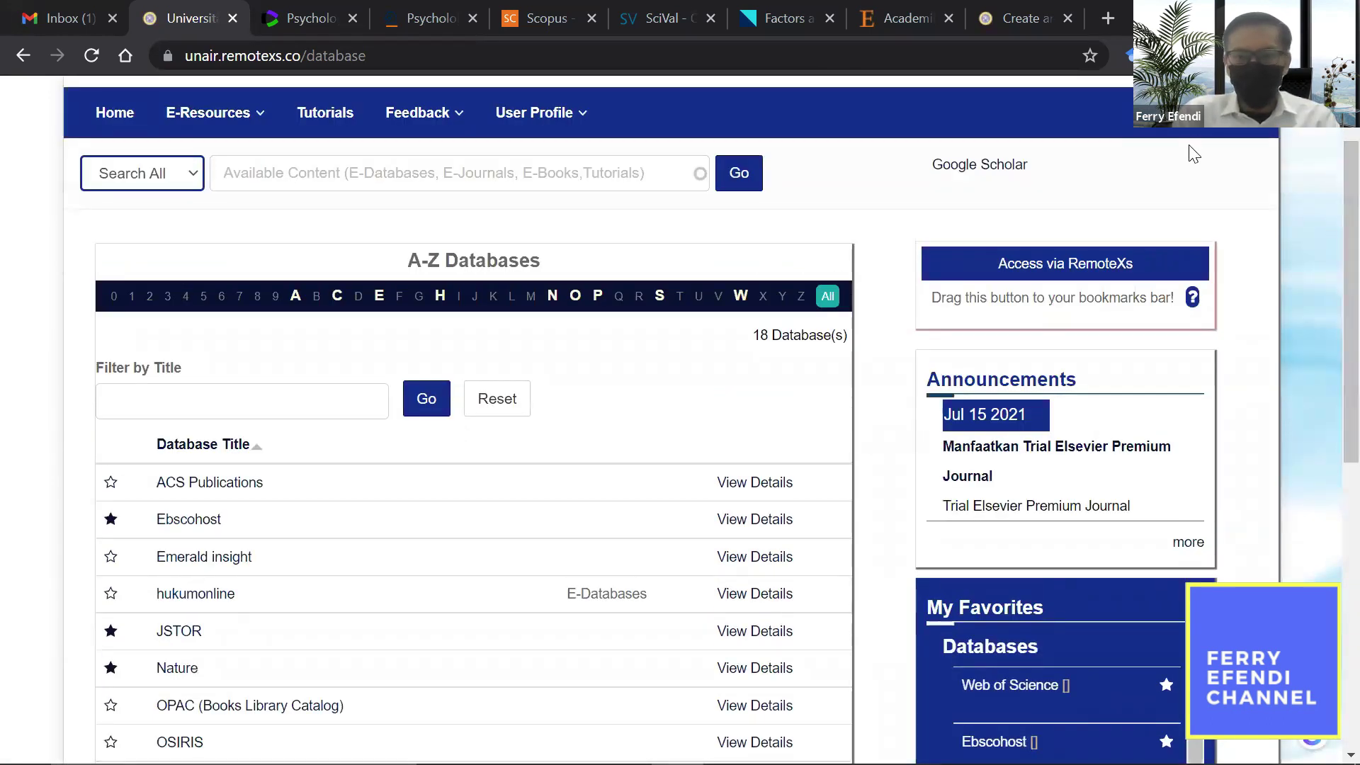